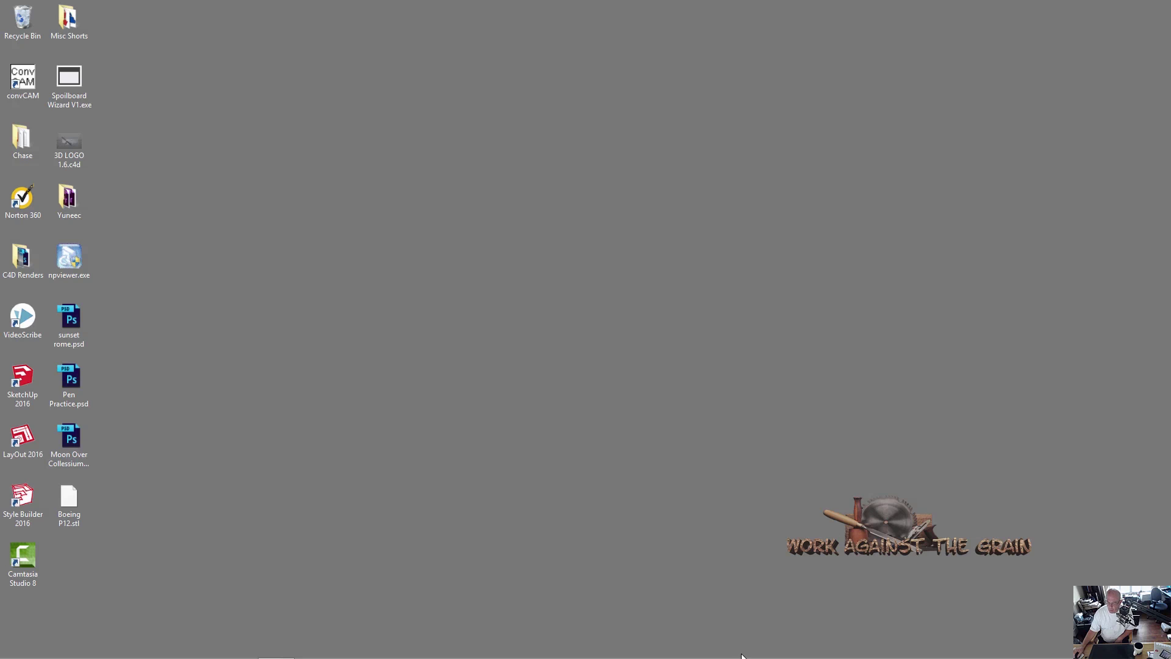
Open Aspire maximized and create a new 20 by 20 inch job with 1.25 inch thick material
mouse_move(732, 657)
mouse_move(333, 657)
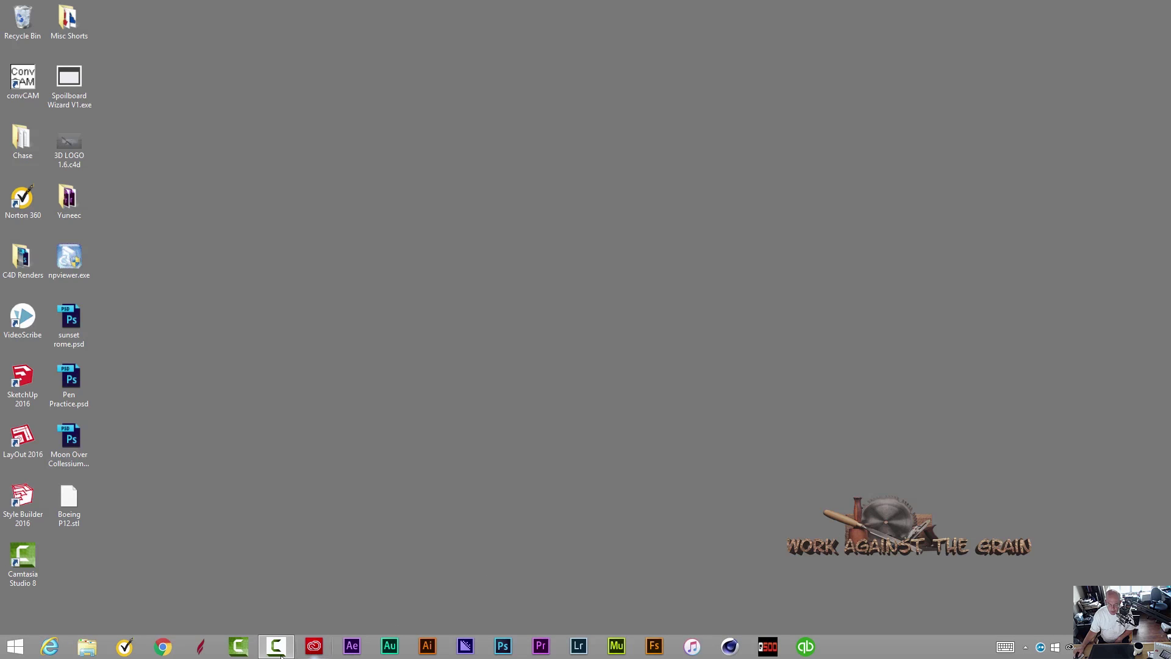
click(200, 650)
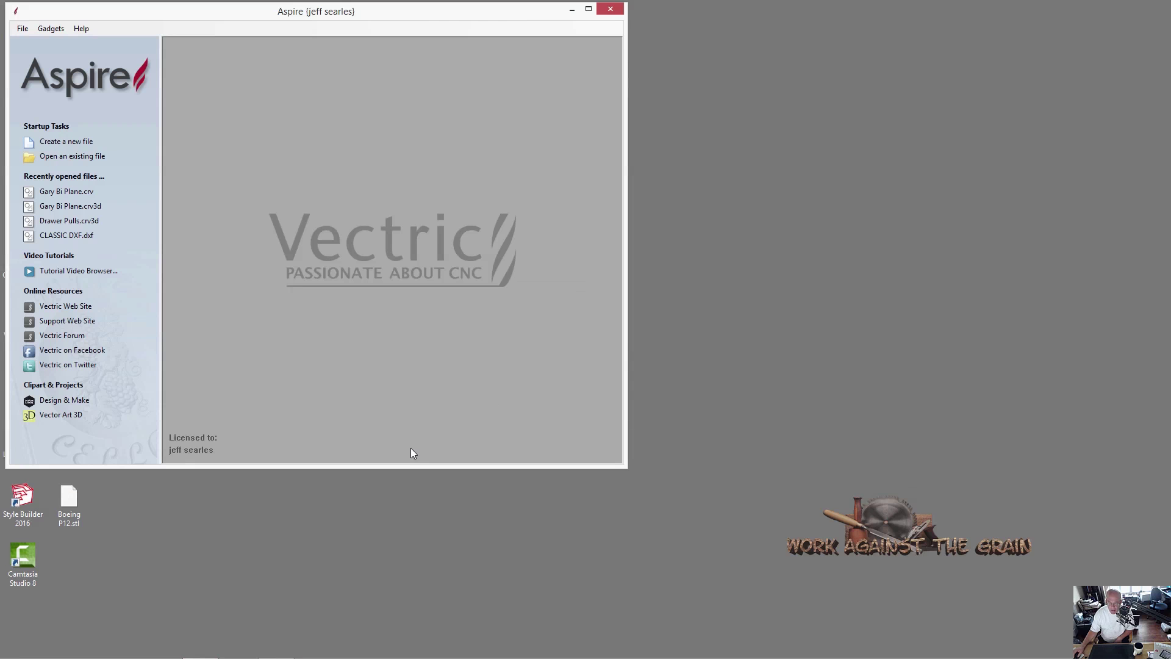
click(589, 10)
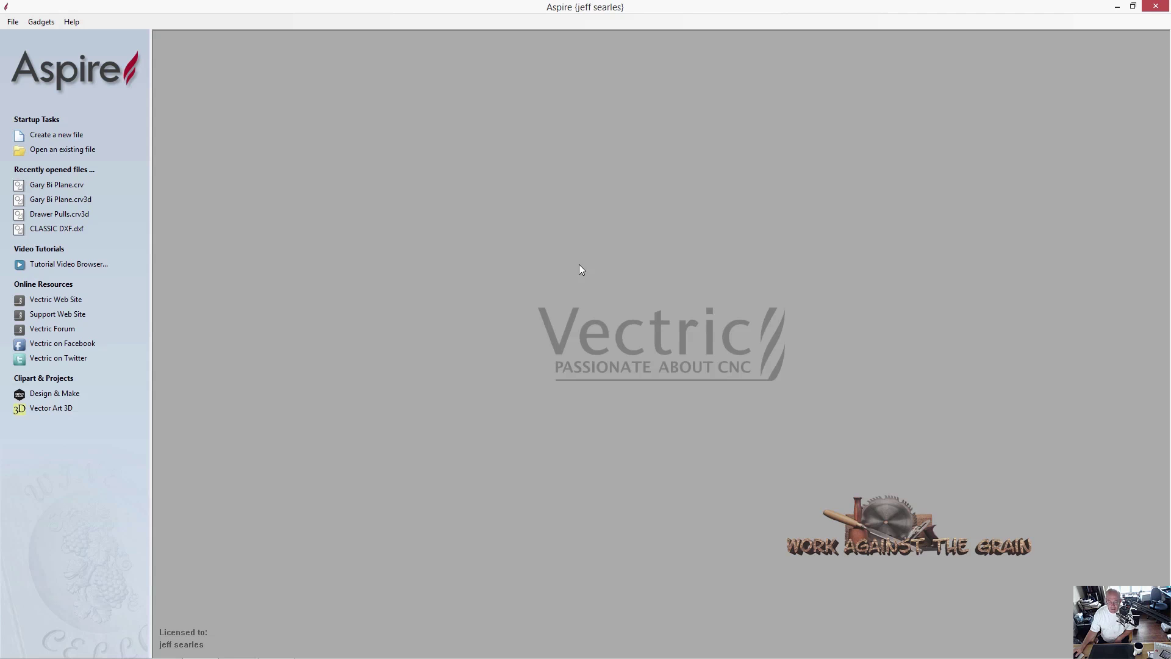
click(49, 135)
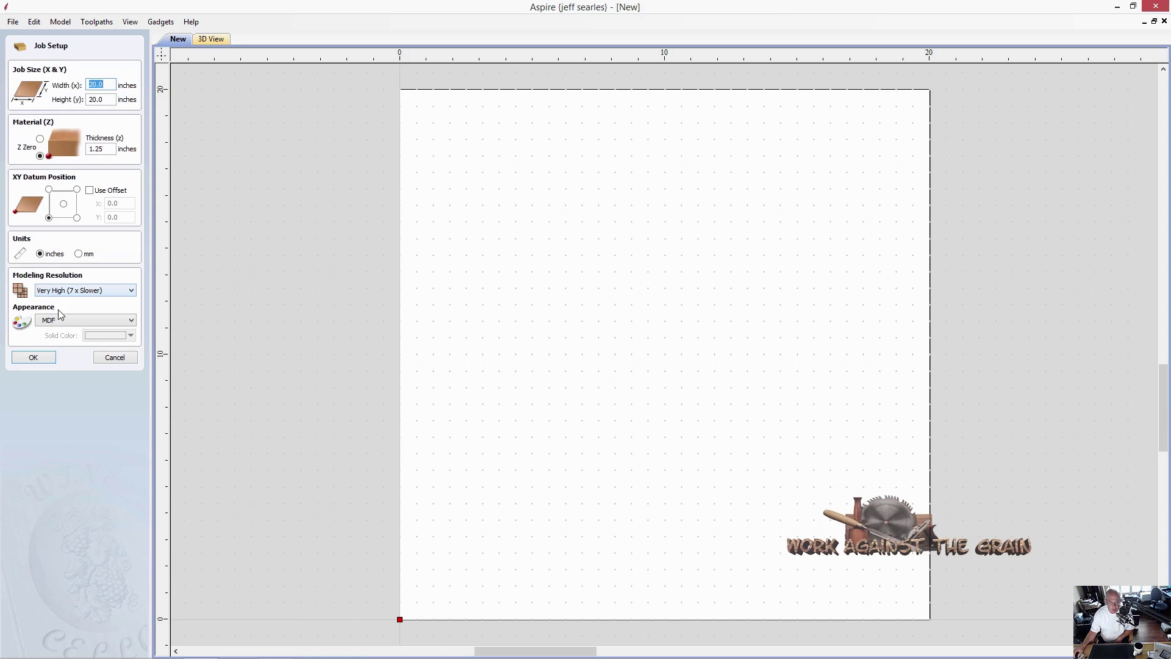
click(34, 361)
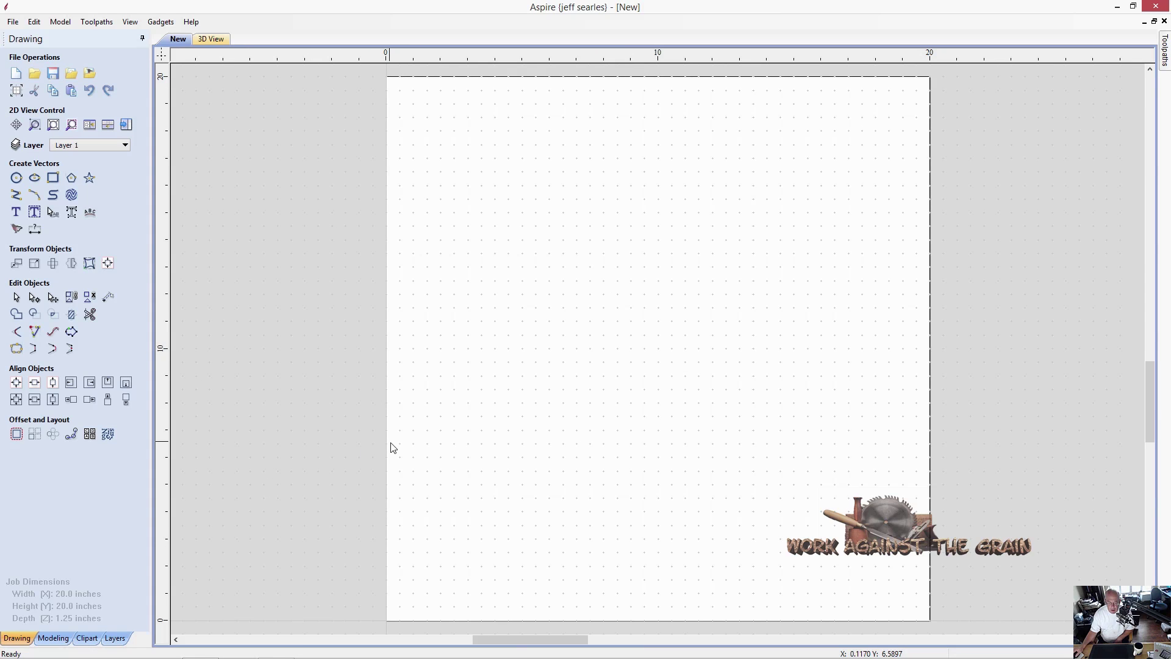
Import the 3D model file Boeing P12.stl from the Desktop folder
click(53, 638)
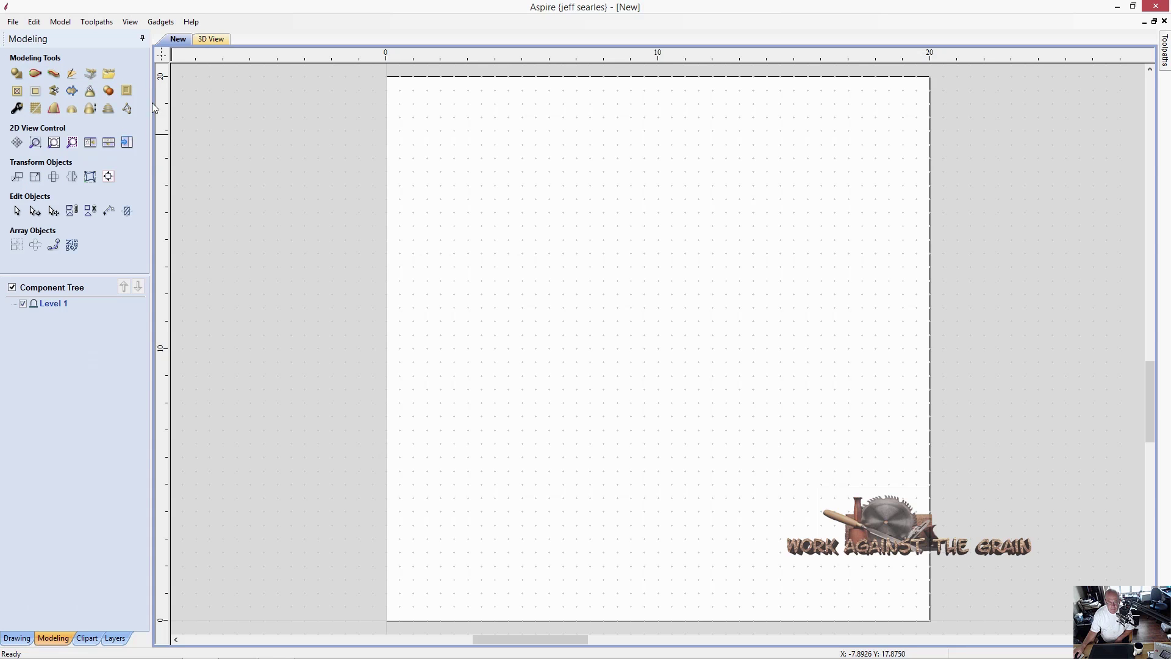
click(108, 74)
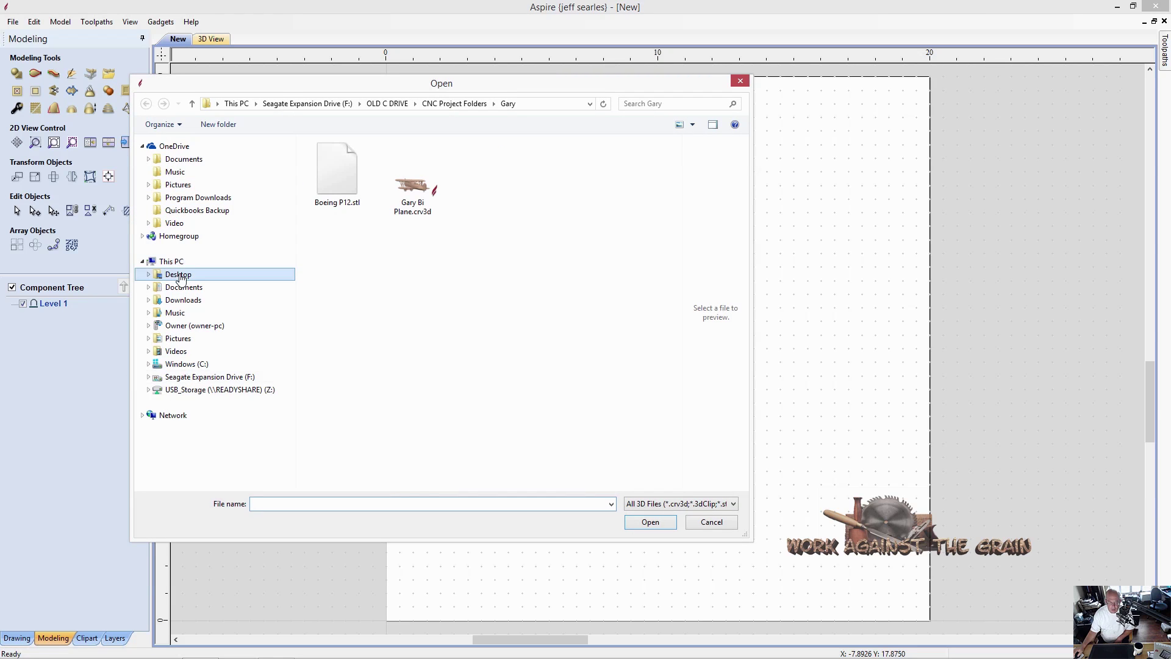
click(282, 273)
double_click(636, 192)
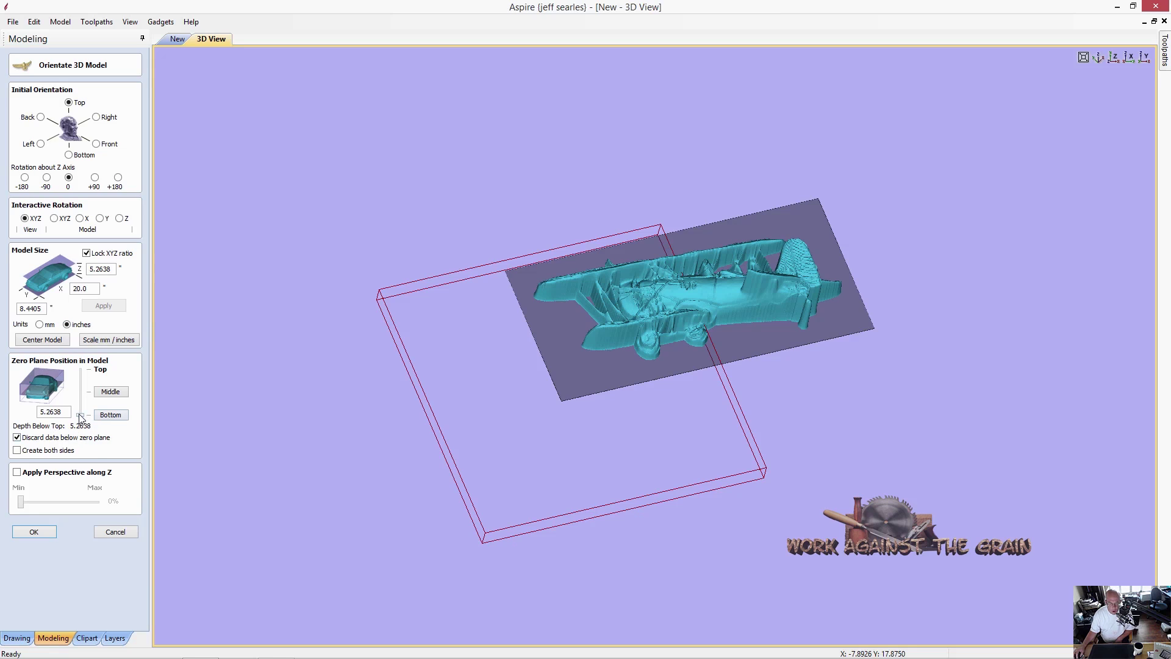
Center the biplane model in the job and lower its zero plane to the bottom of the model
mouse_move(79, 415)
mouse_down()
mouse_move(87, 391)
mouse_move(81, 418)
mouse_up()
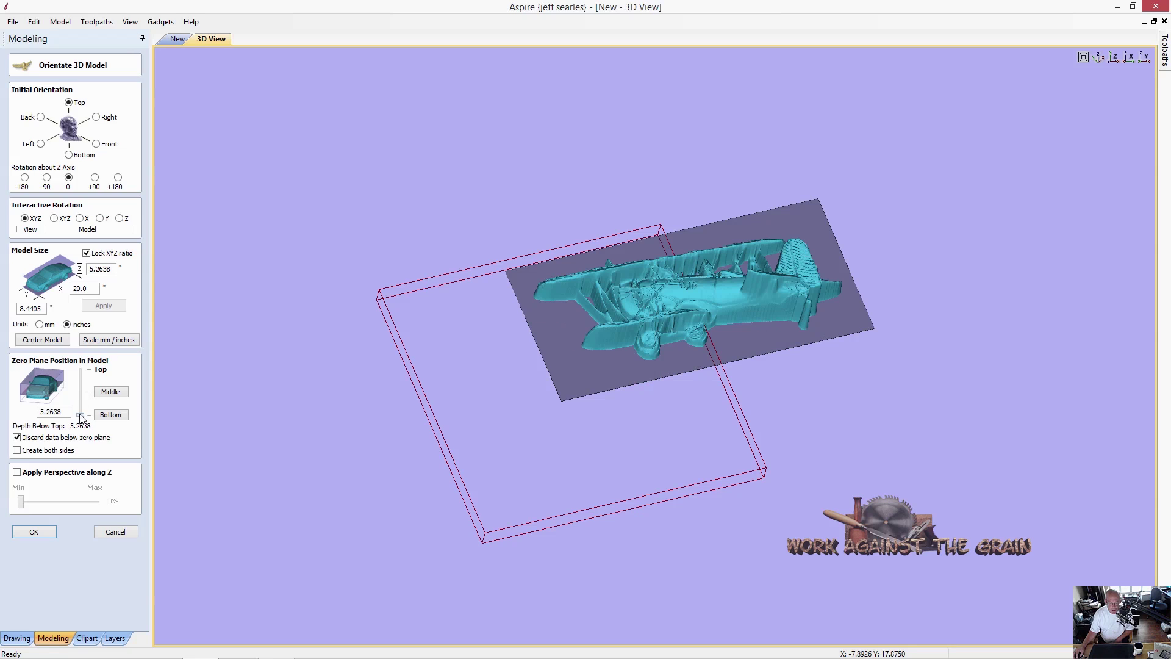
click(52, 341)
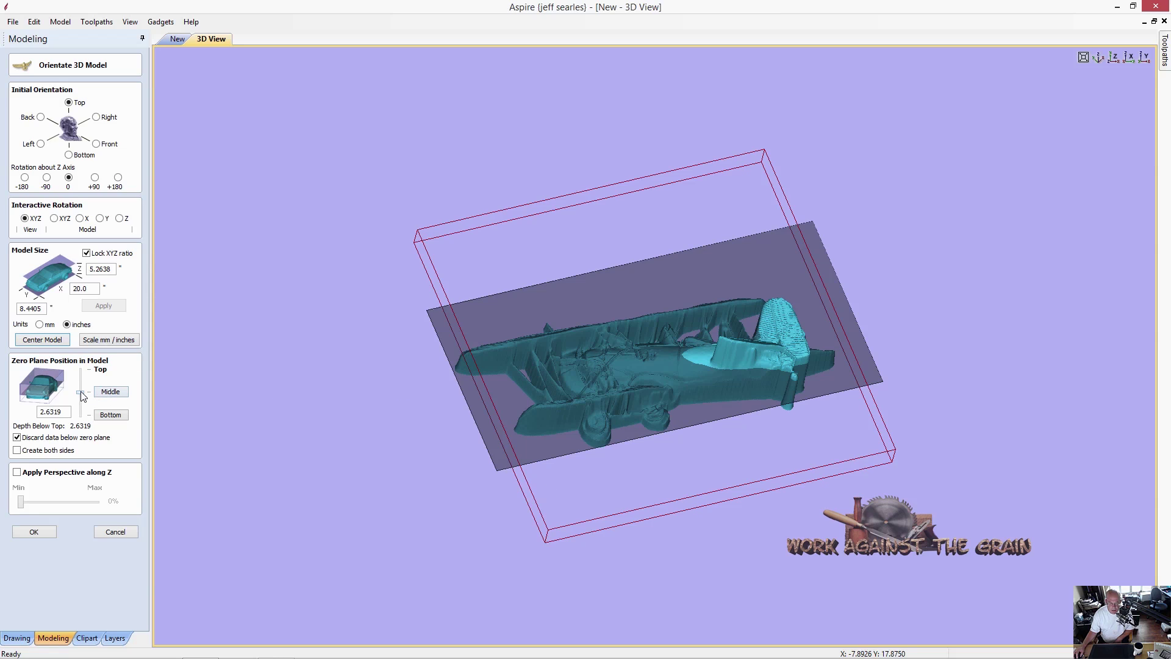
drag(81, 391, 80, 422)
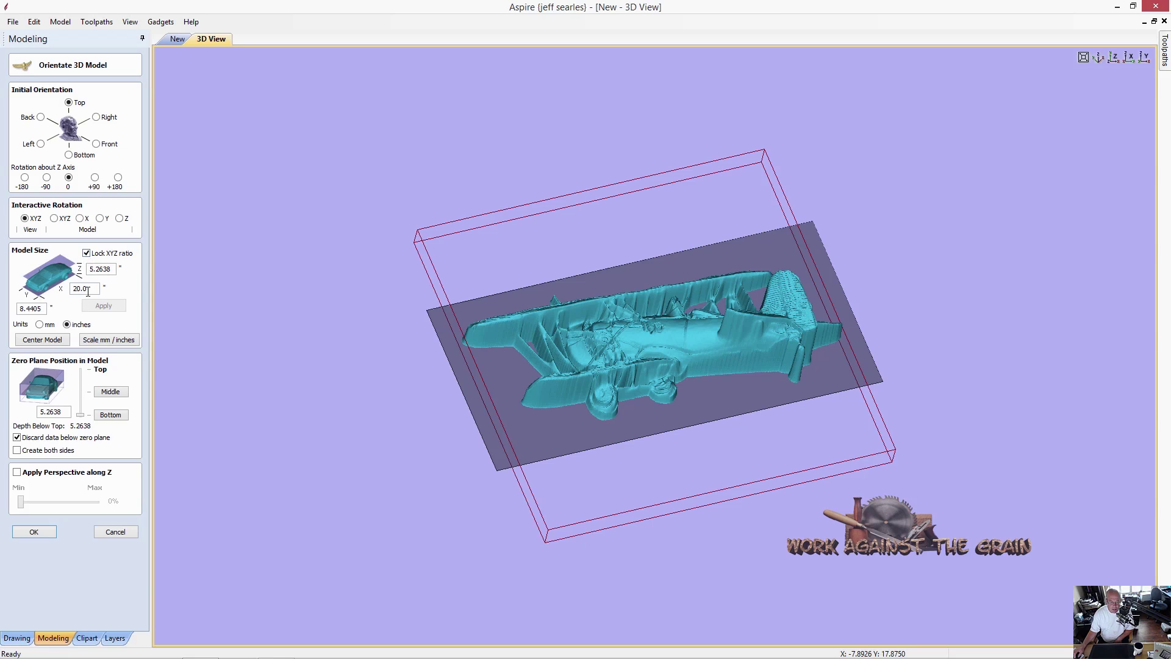
Scale the model proportionally to a Z height of 0.75 inches
double_click(114, 269)
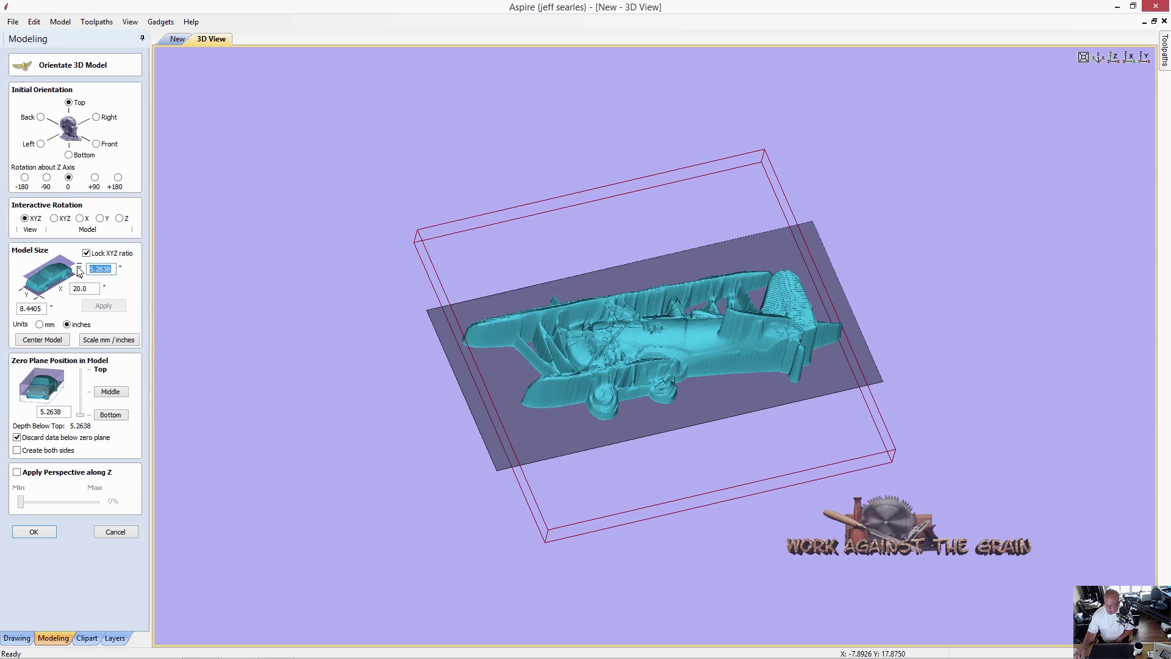
text(.75)
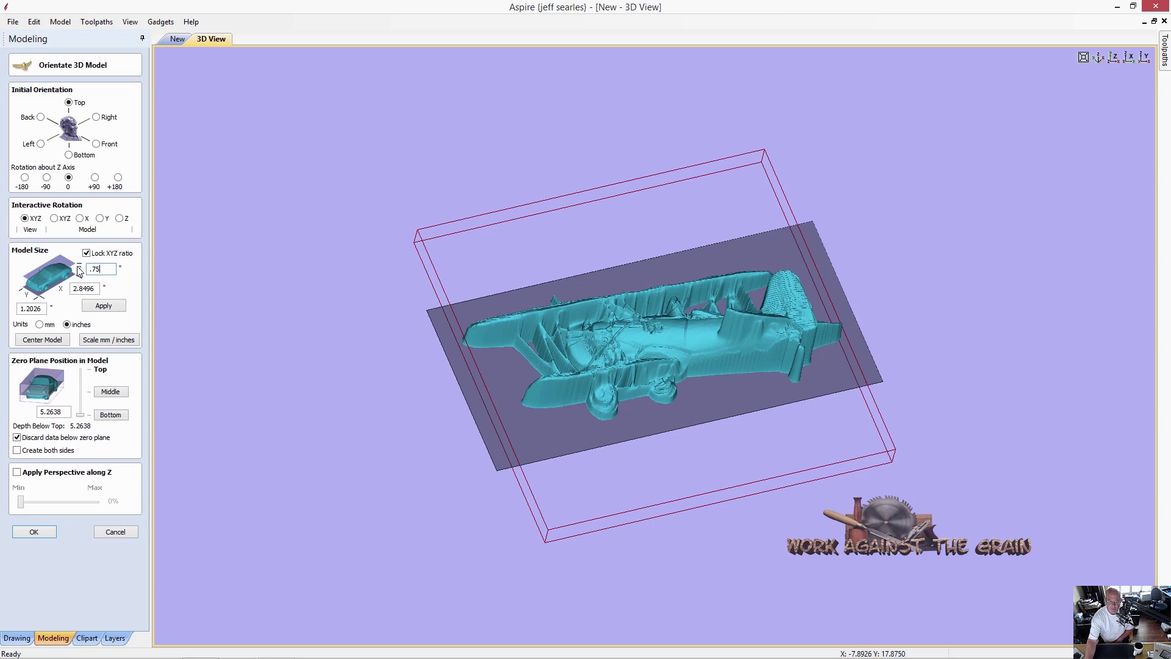
click(96, 306)
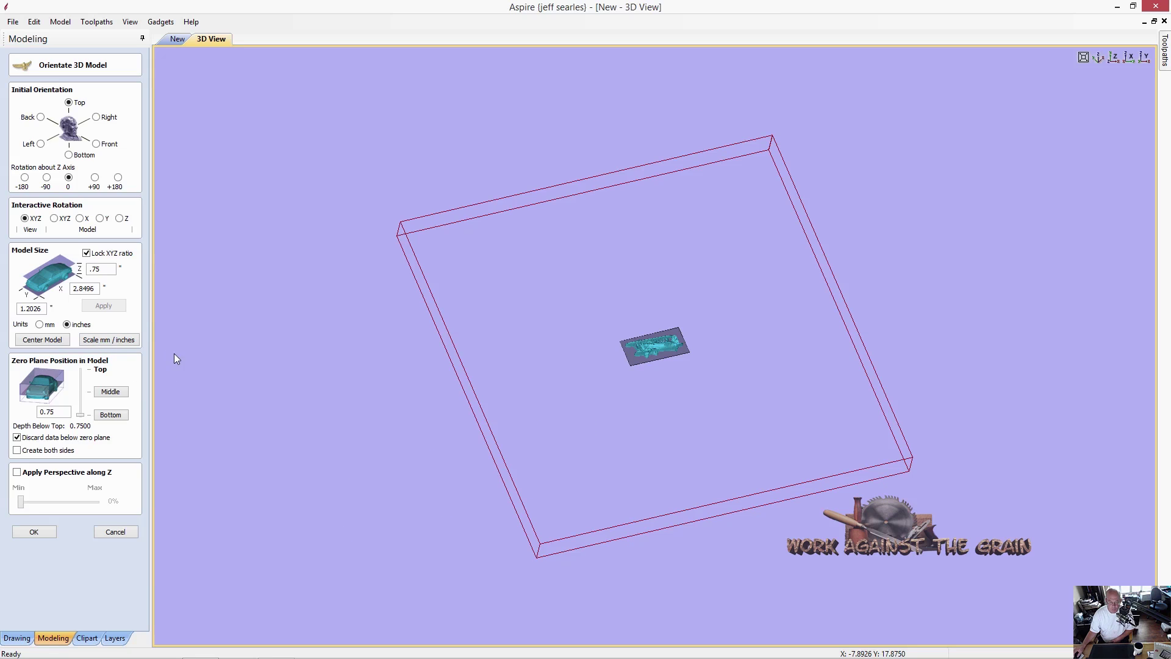
Scale the centered model proportionally to a Z height of 5.8 inches
drag(106, 269, 80, 269)
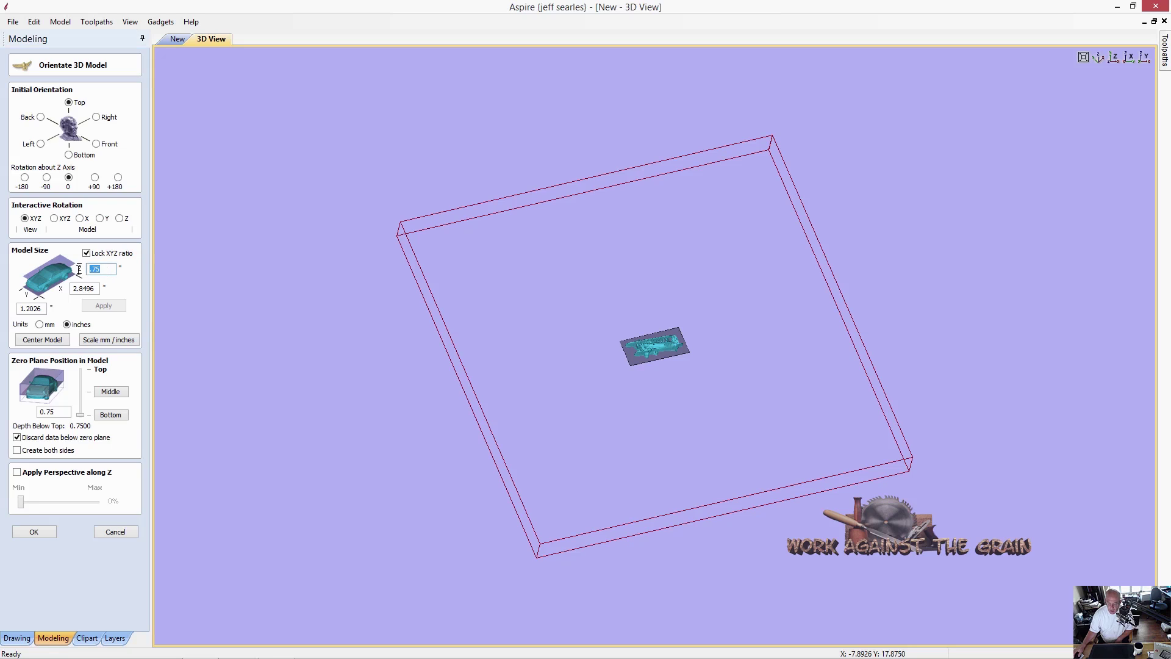
text(5.8)
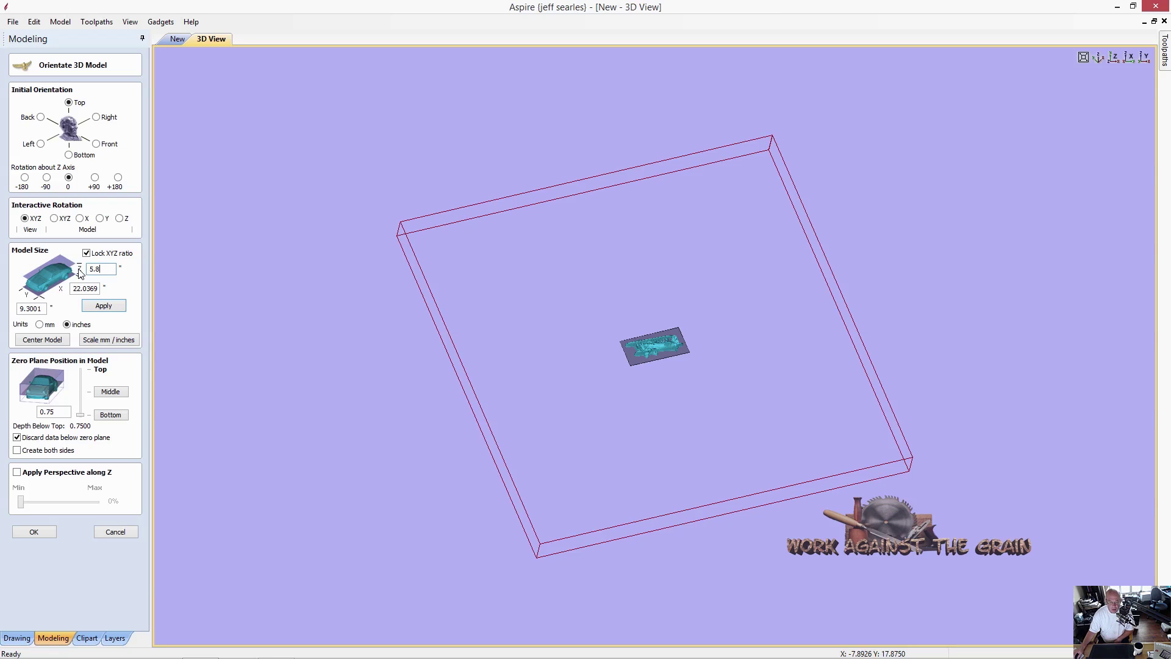
click(52, 344)
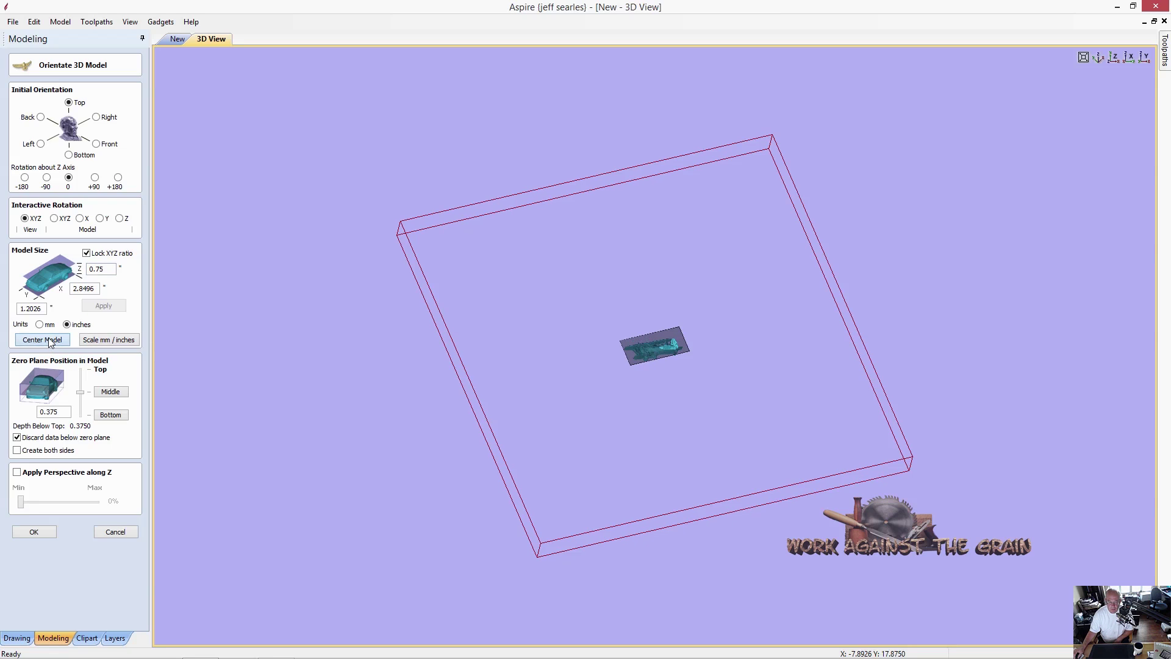
drag(113, 269, 69, 267)
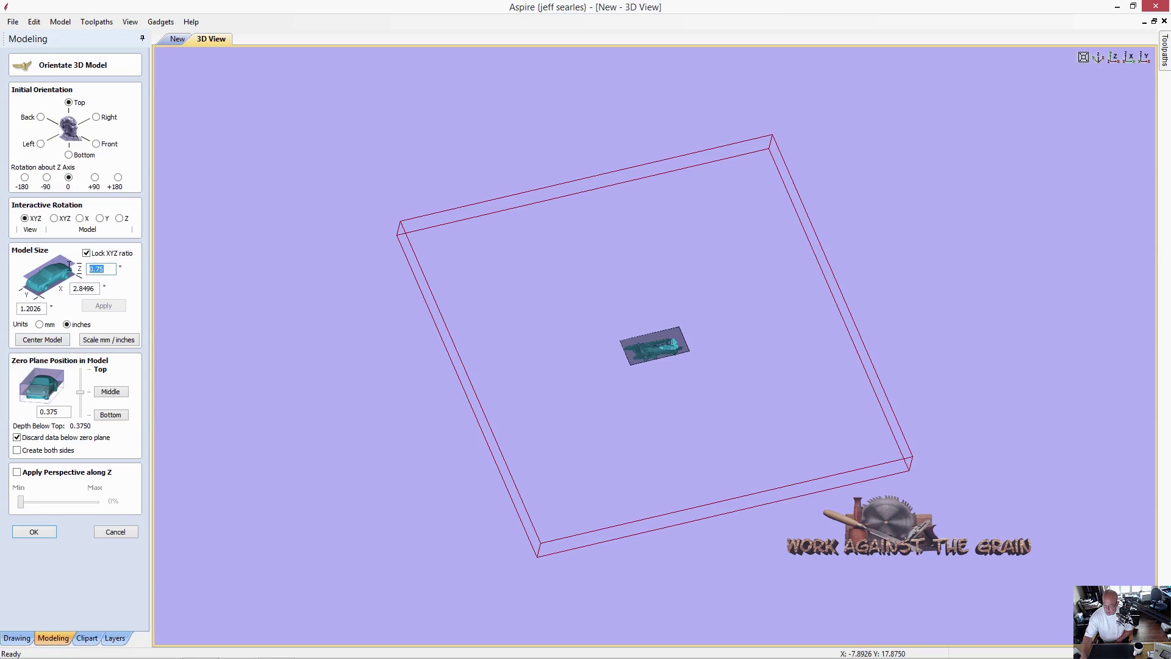
text(5.8)
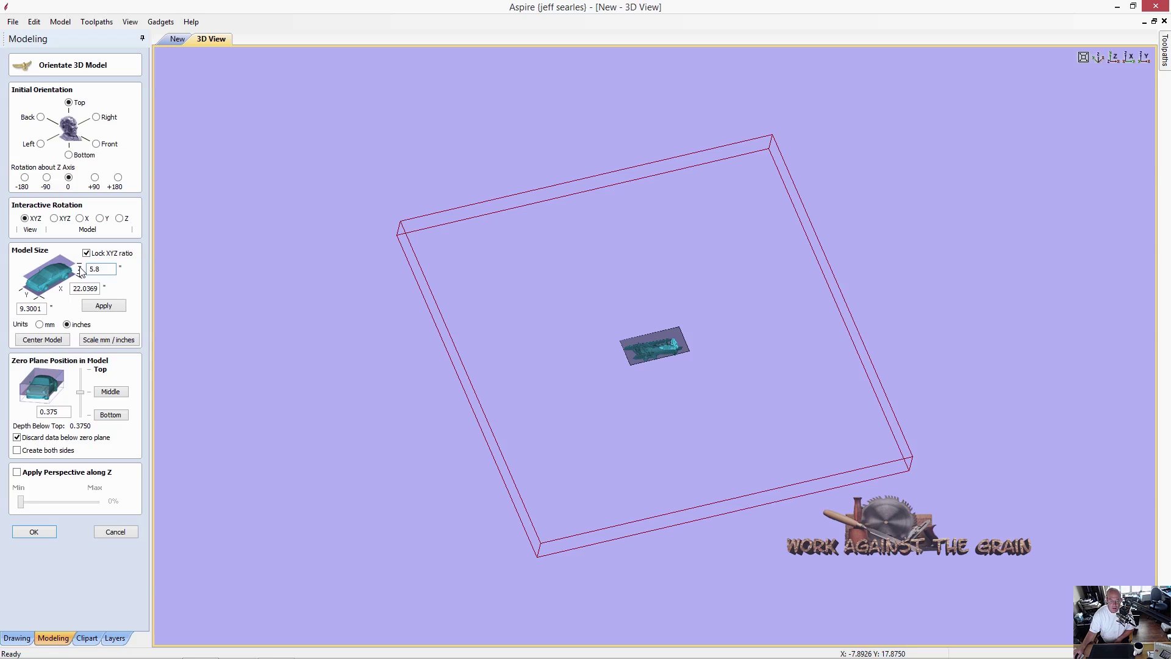
click(92, 306)
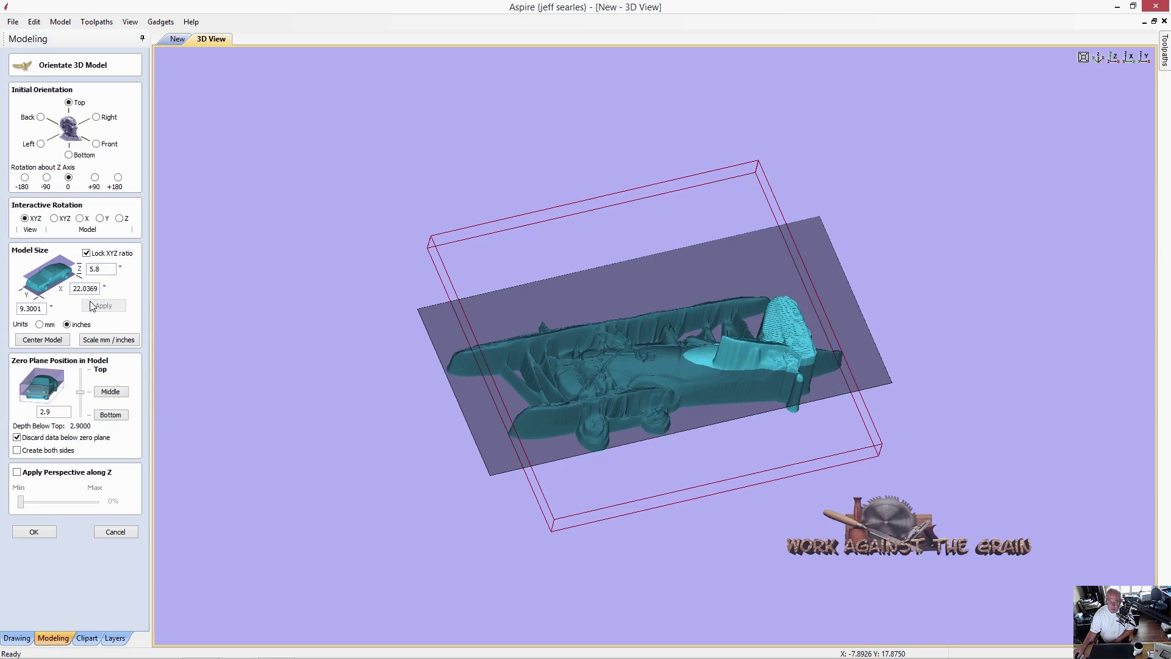
Center the enlarged model, lower the zero plane to its very bottom and accept the orientation settings
click(57, 343)
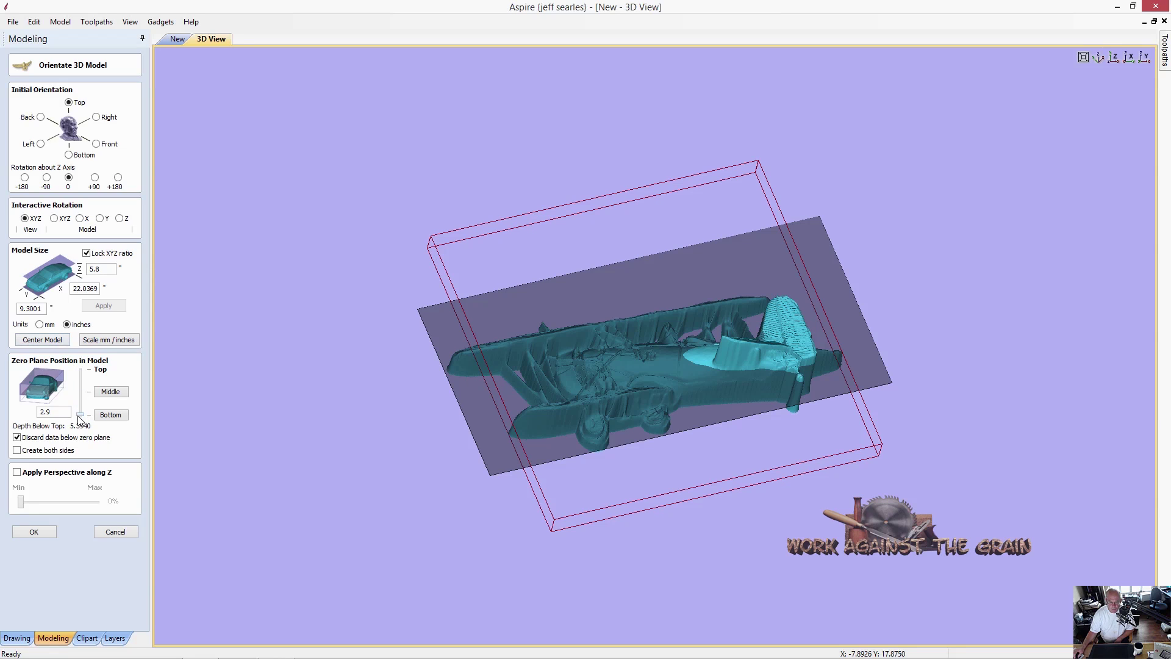
drag(80, 425, 80, 430)
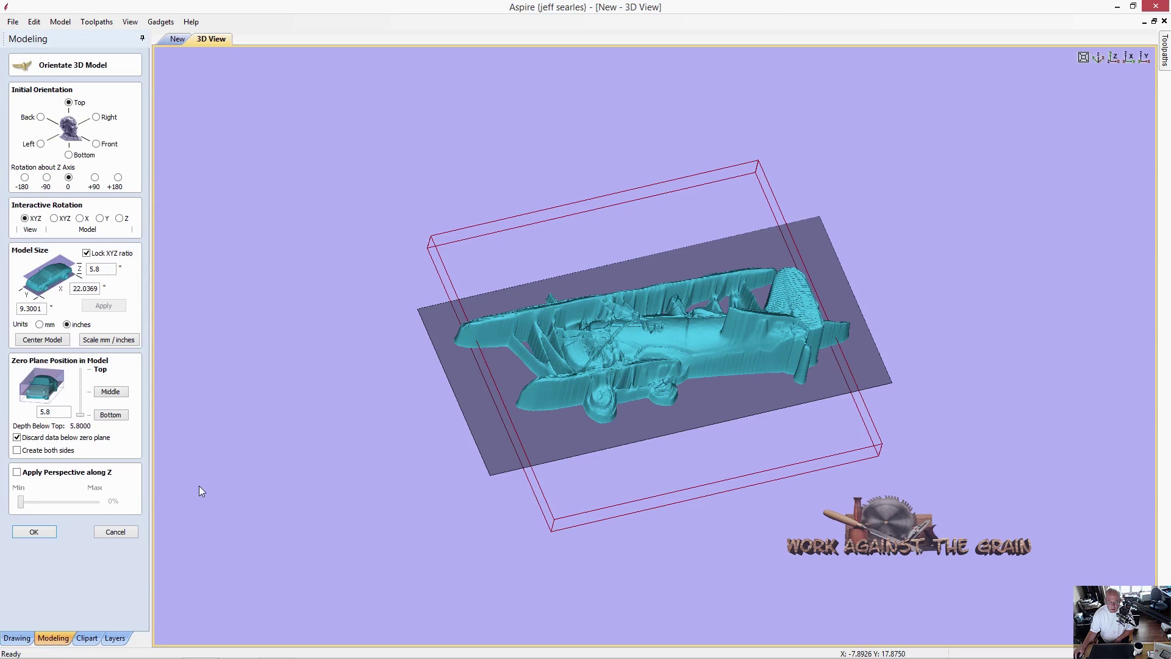
click(35, 531)
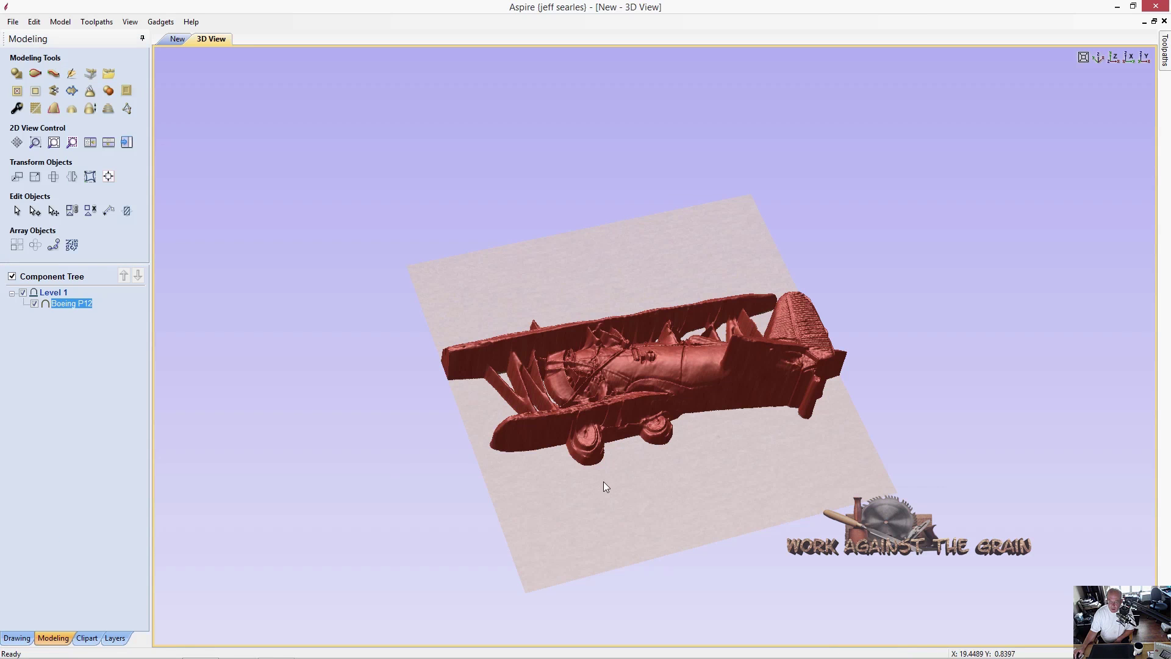
Examine the imported biplane from several angles, checking its height and how it fits the material
drag(603, 484, 734, 595)
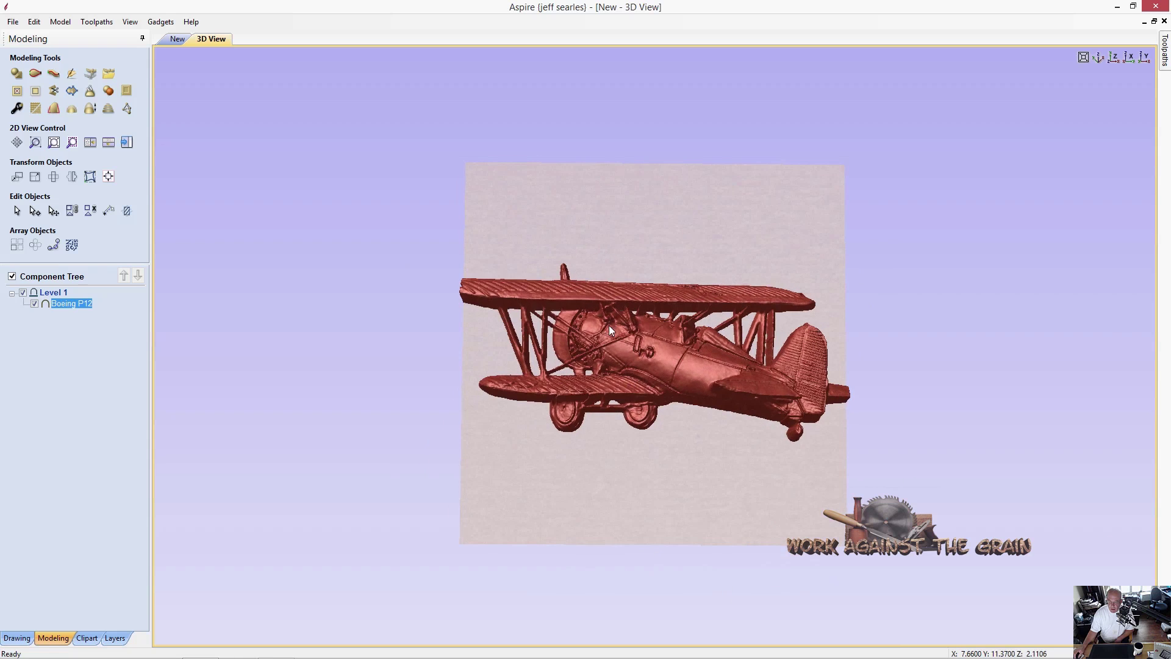
drag(608, 325, 666, 391)
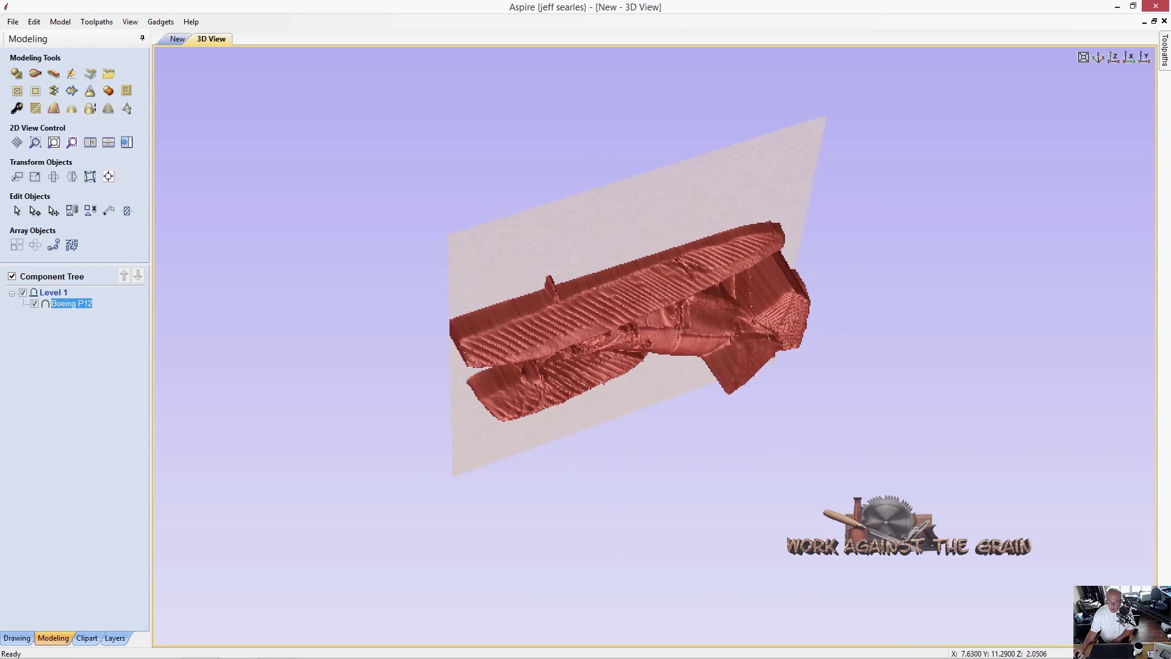
drag(651, 342, 697, 386)
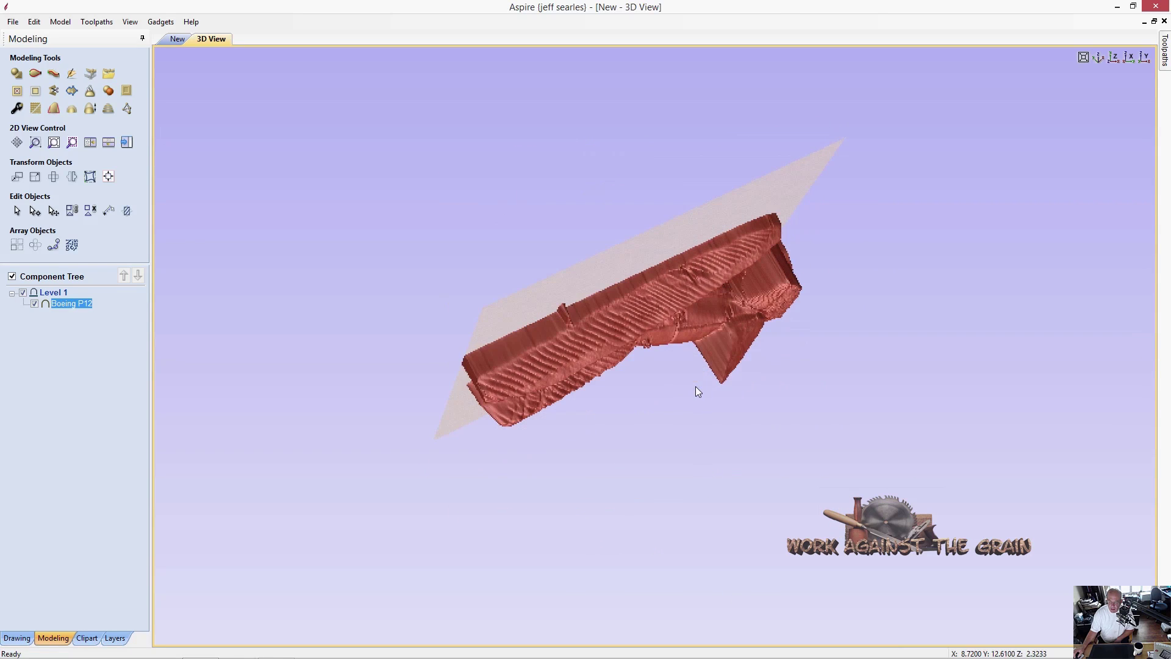
drag(586, 266, 582, 247)
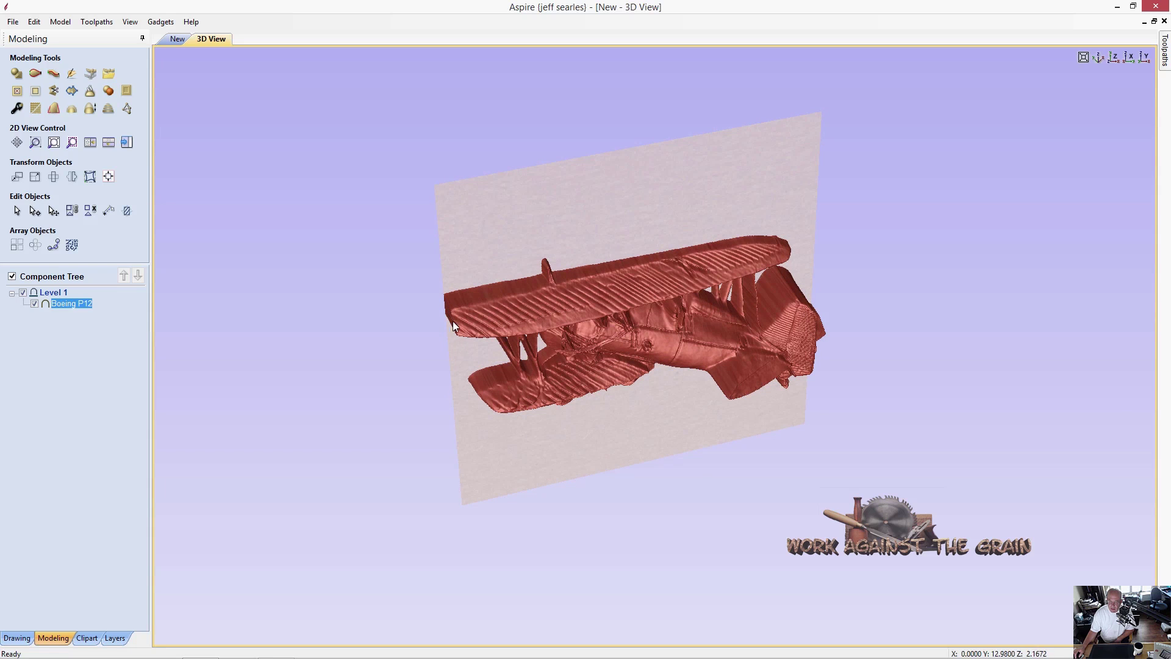
drag(507, 333, 487, 239)
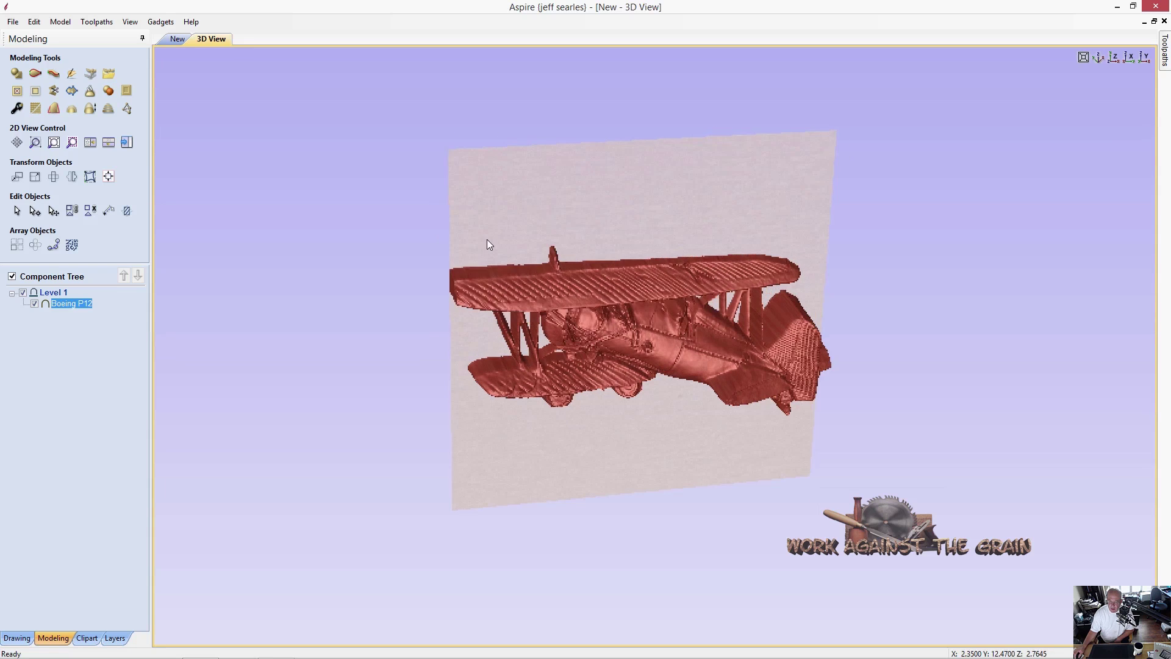
drag(671, 302, 562, 233)
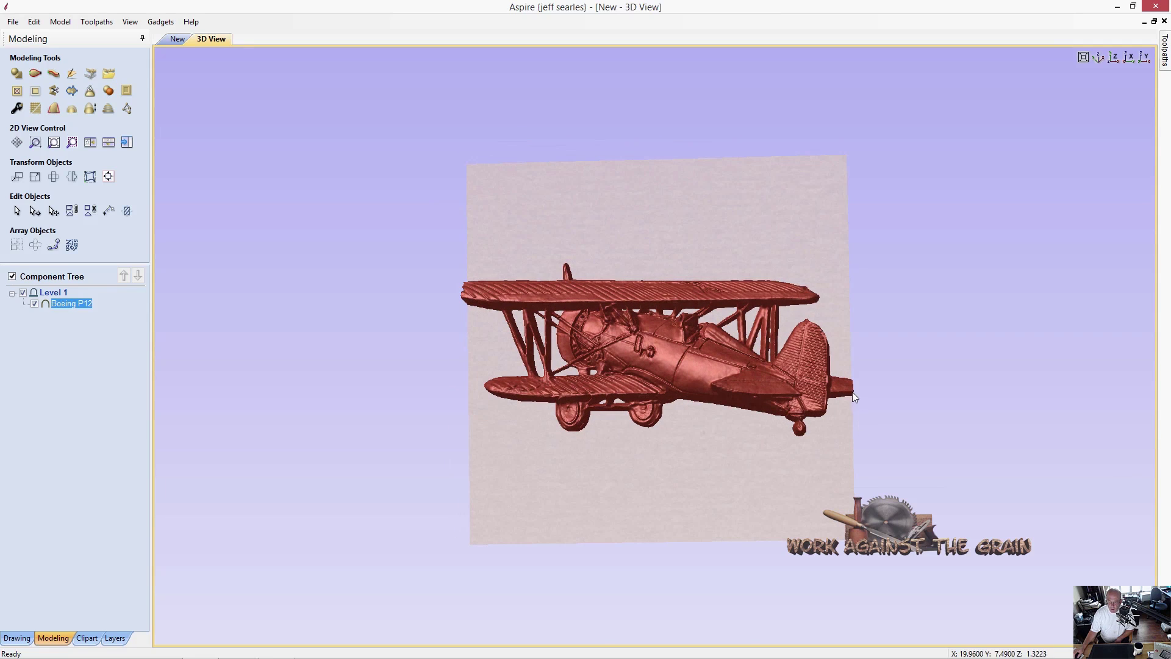
Resize the job to 24 inches wide by 16 inches high and show it in the 2D view
click(17, 638)
click(16, 91)
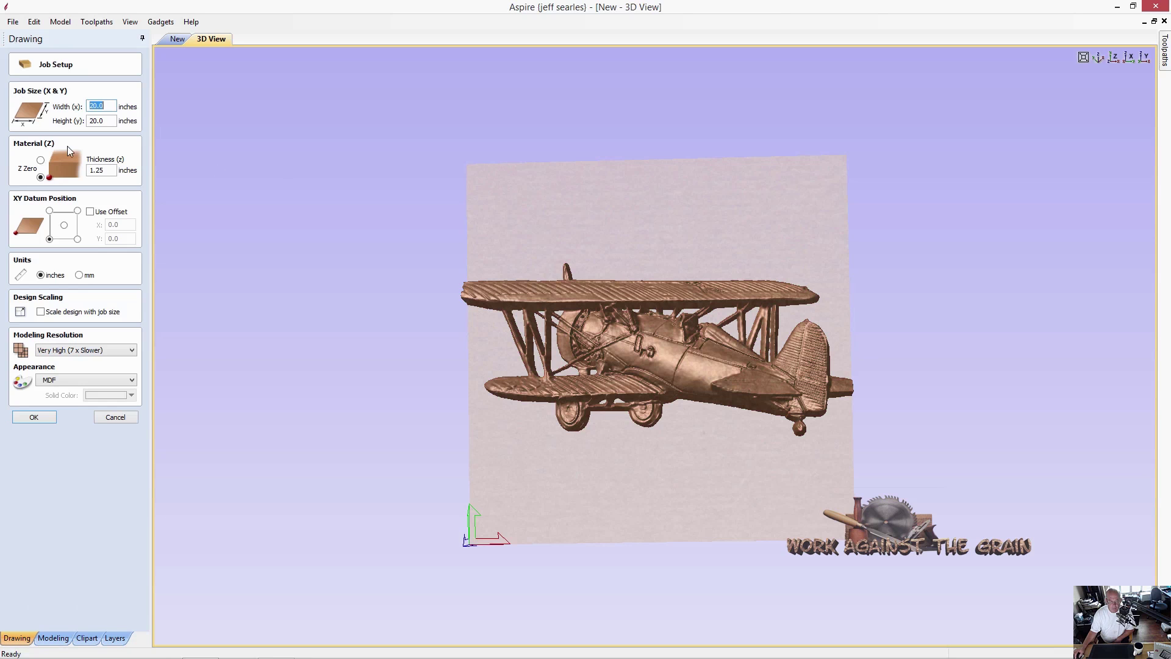
text(24)
click(110, 121)
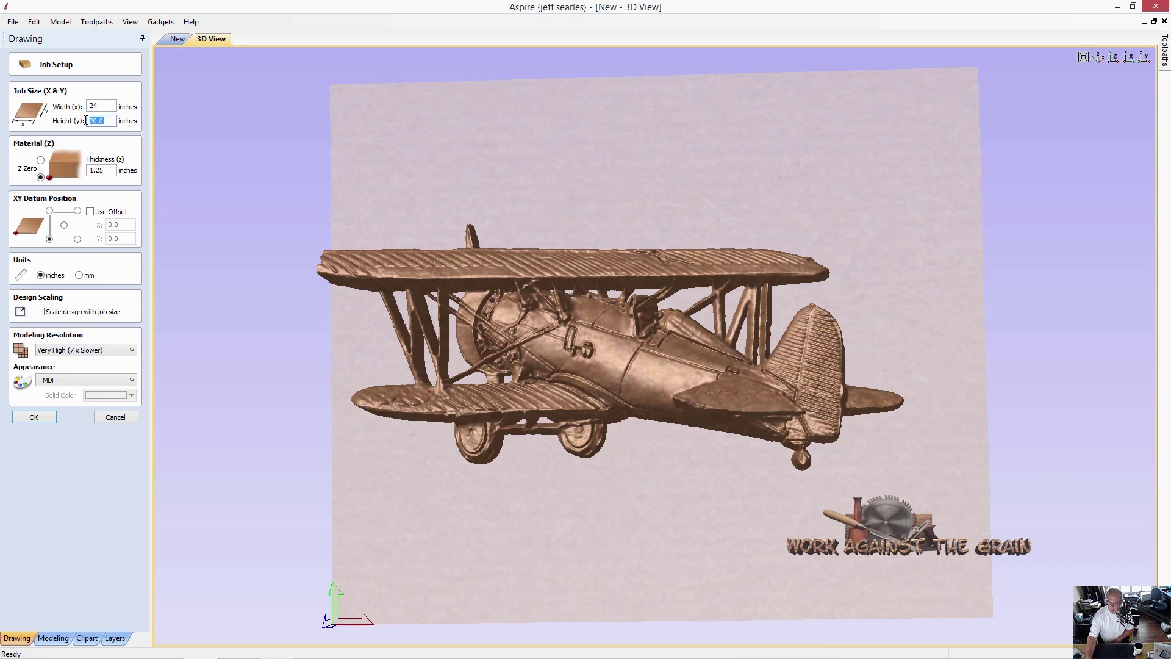
text(12)
key(Return)
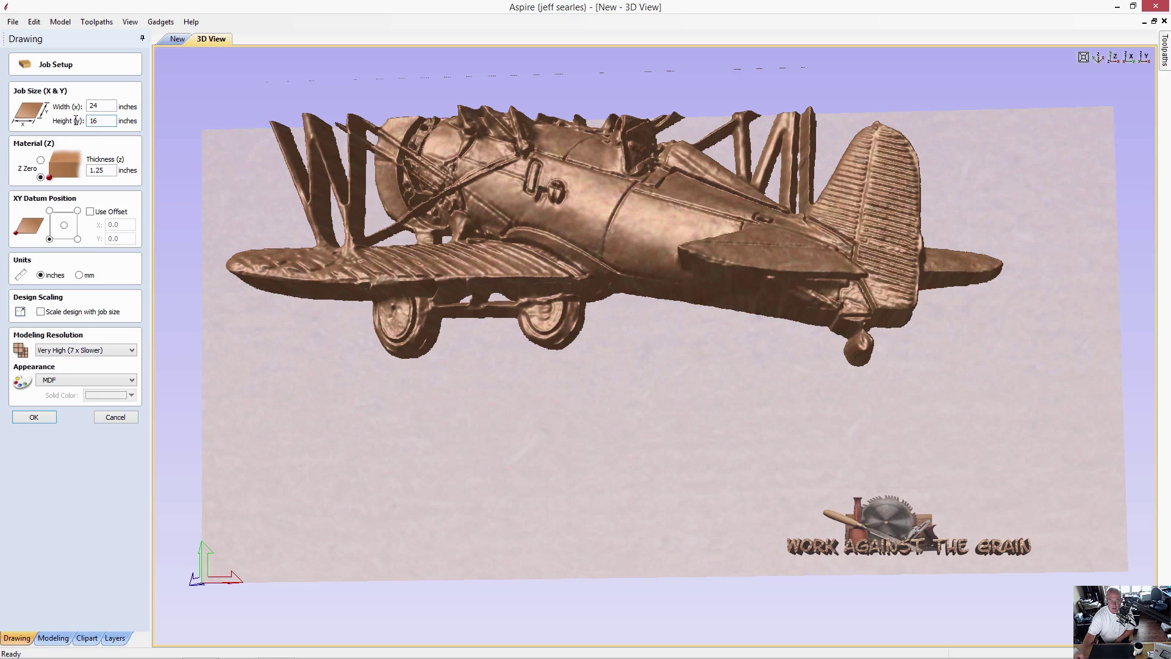
key(Return)
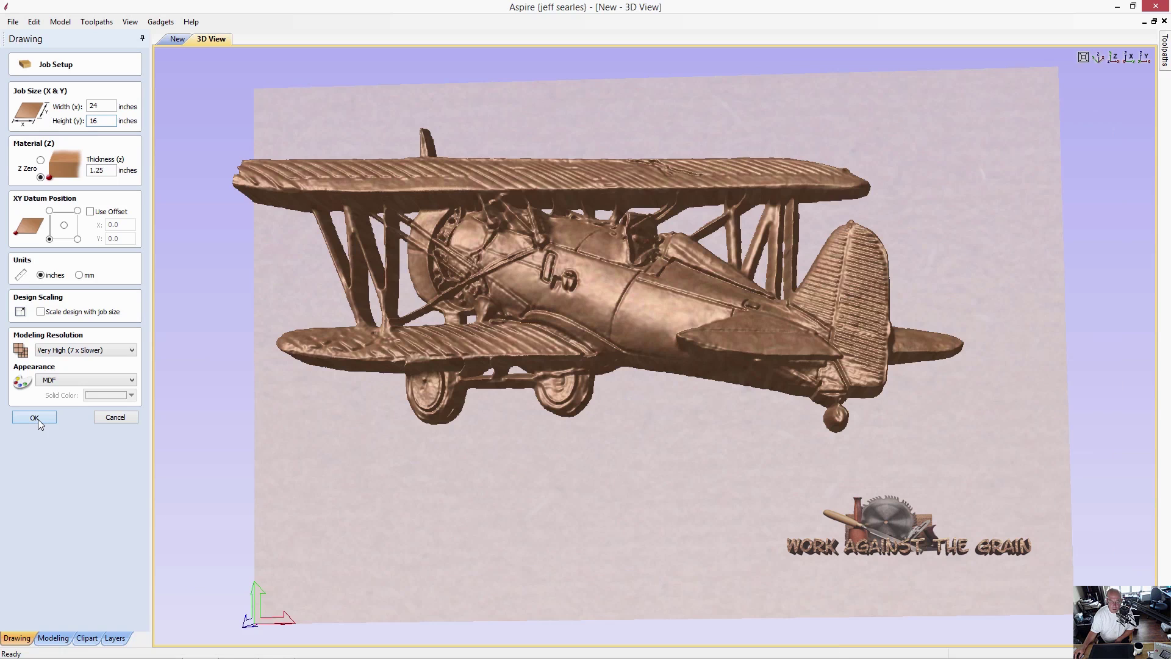
click(37, 420)
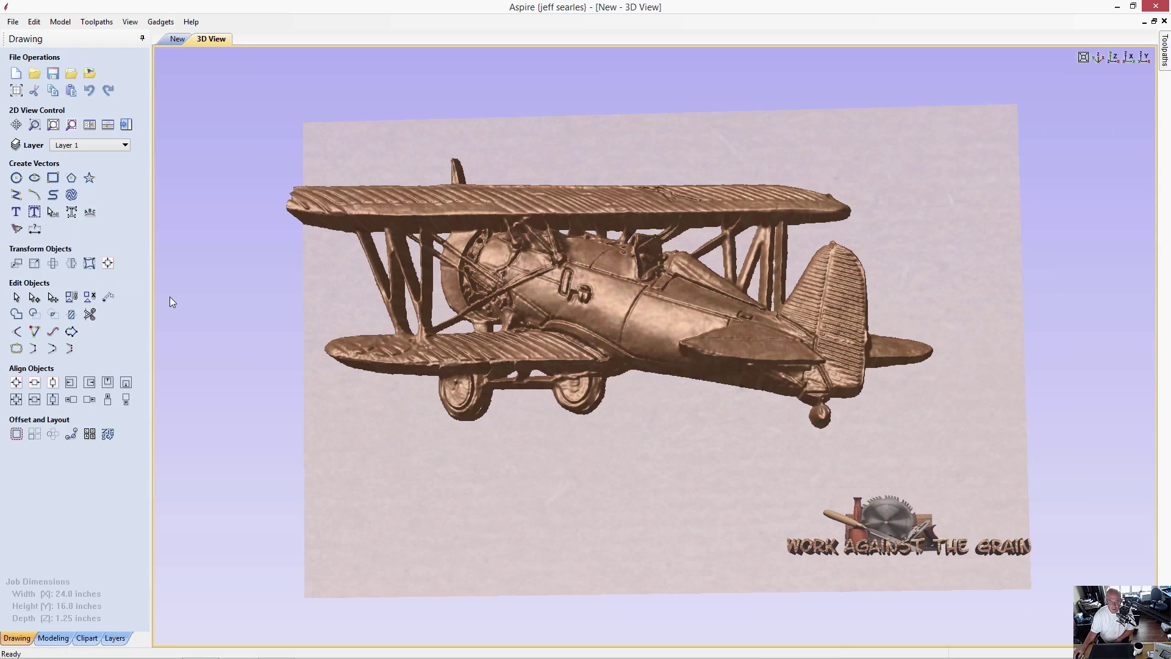
click(177, 39)
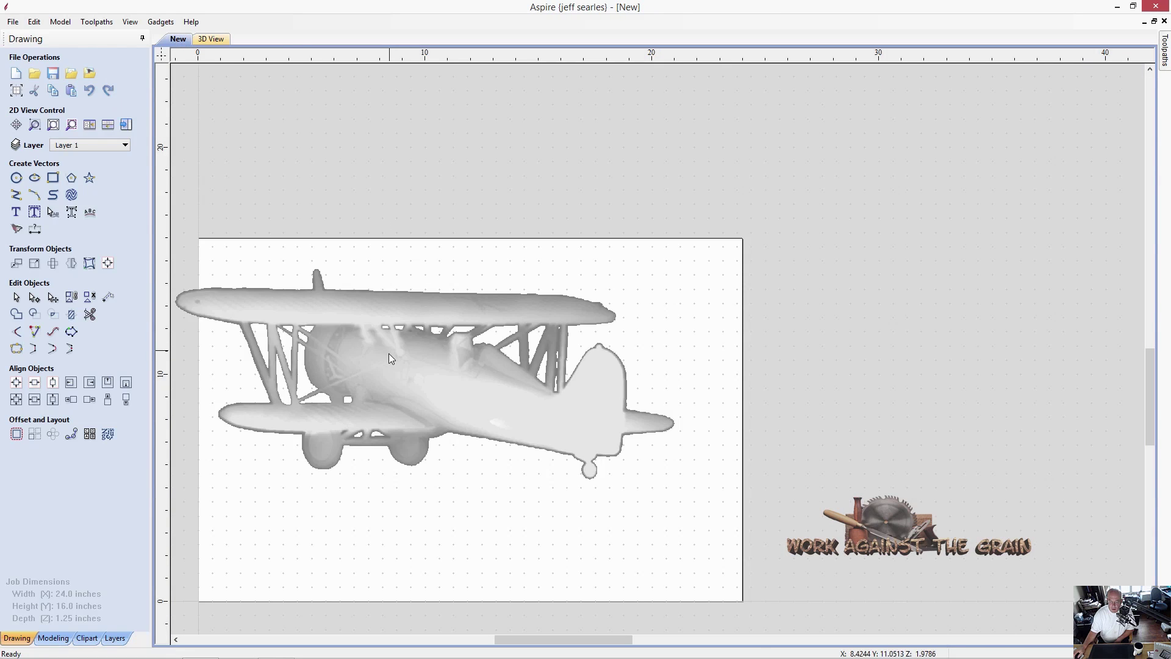
Center the biplane model in the 24 by 16 inch material and check its depth in the 3D view
click(15, 382)
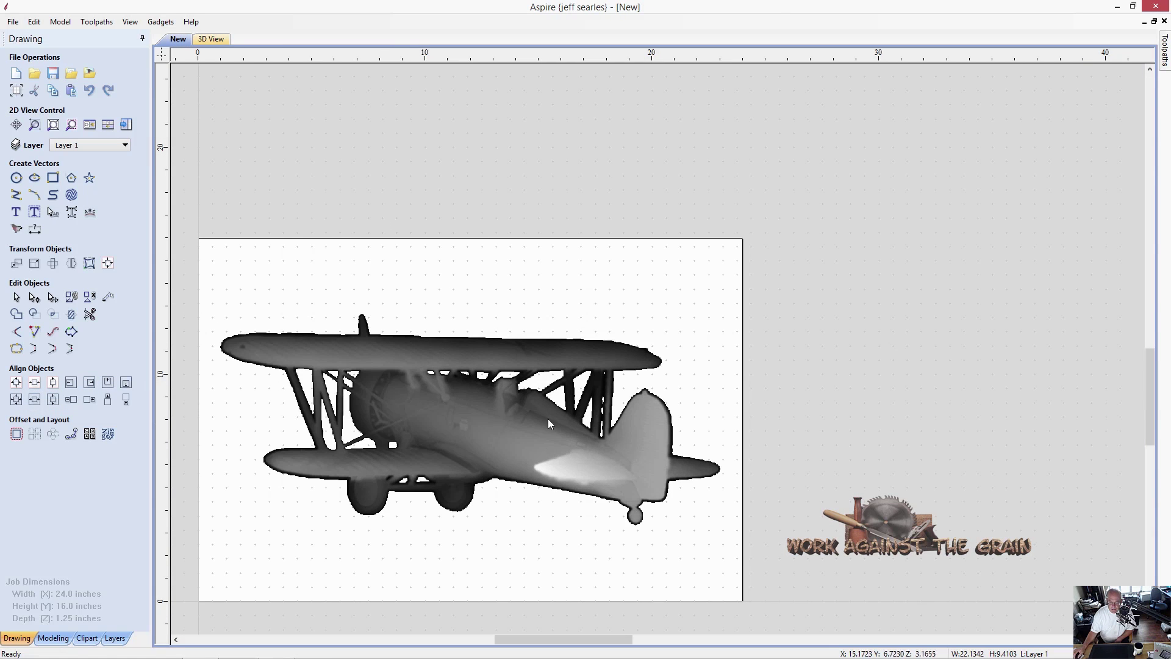
click(213, 39)
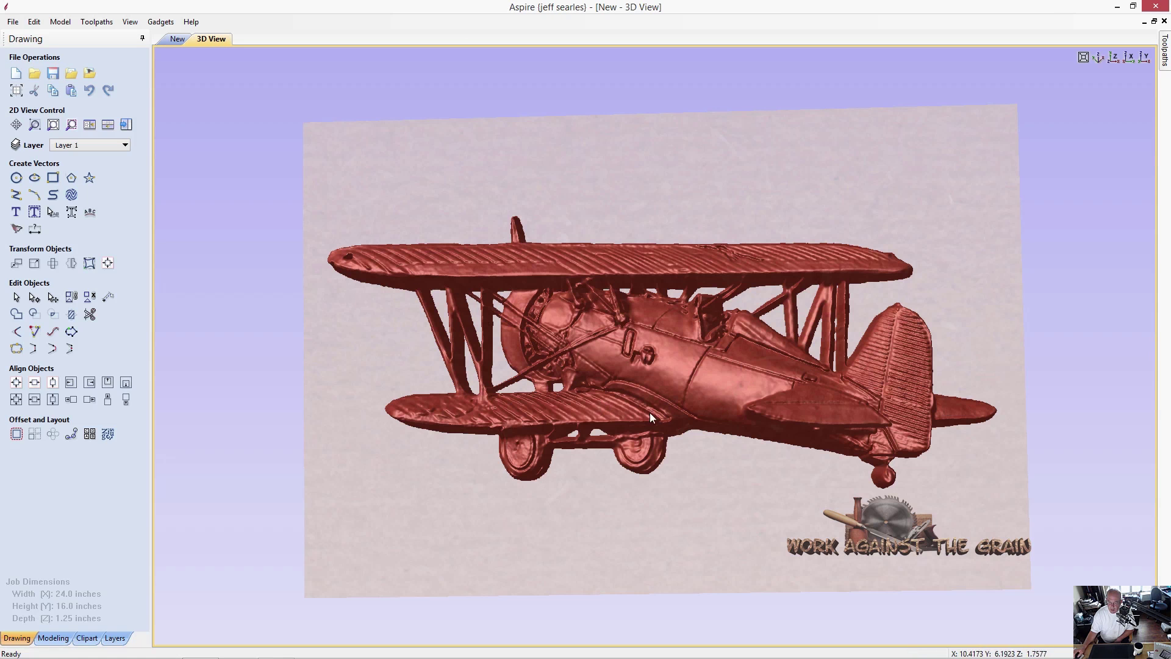
drag(650, 412, 655, 128)
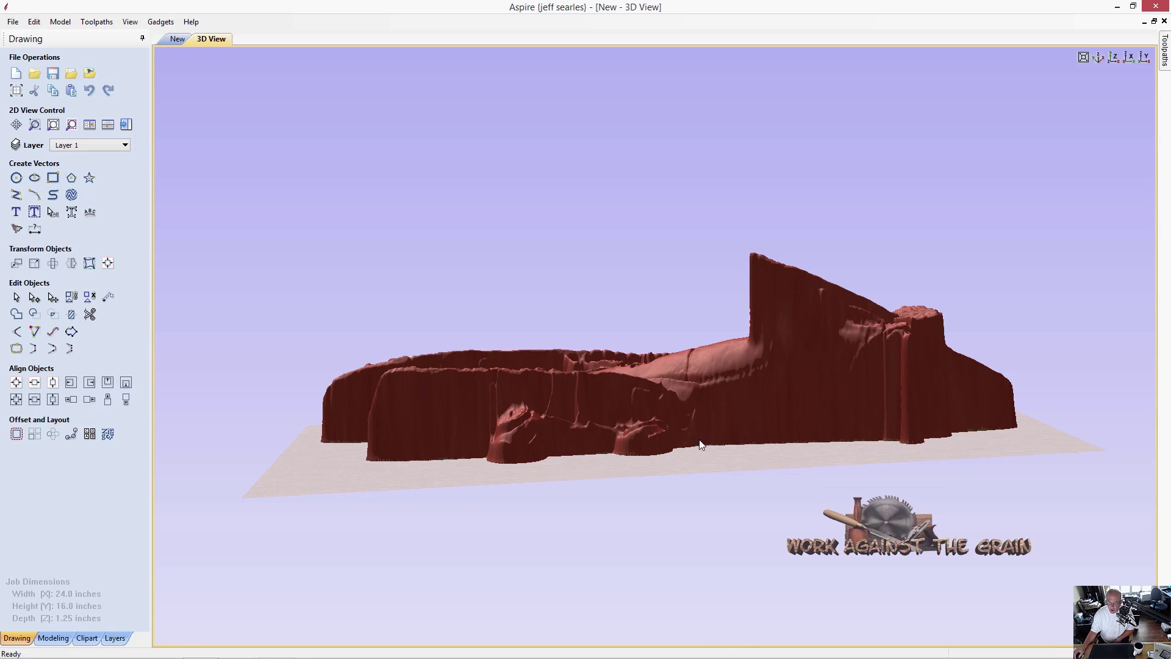
drag(701, 444, 698, 492)
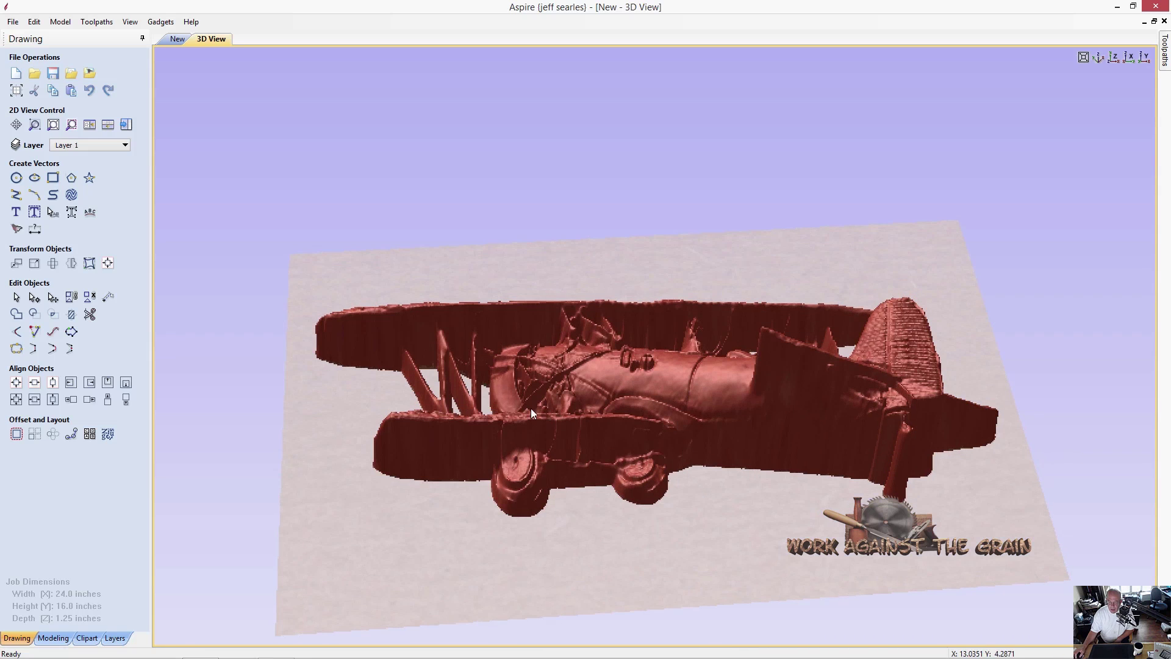
Review the material setup against the model thickness without changing it, and examine the biplane relief from several angles
key(F12)
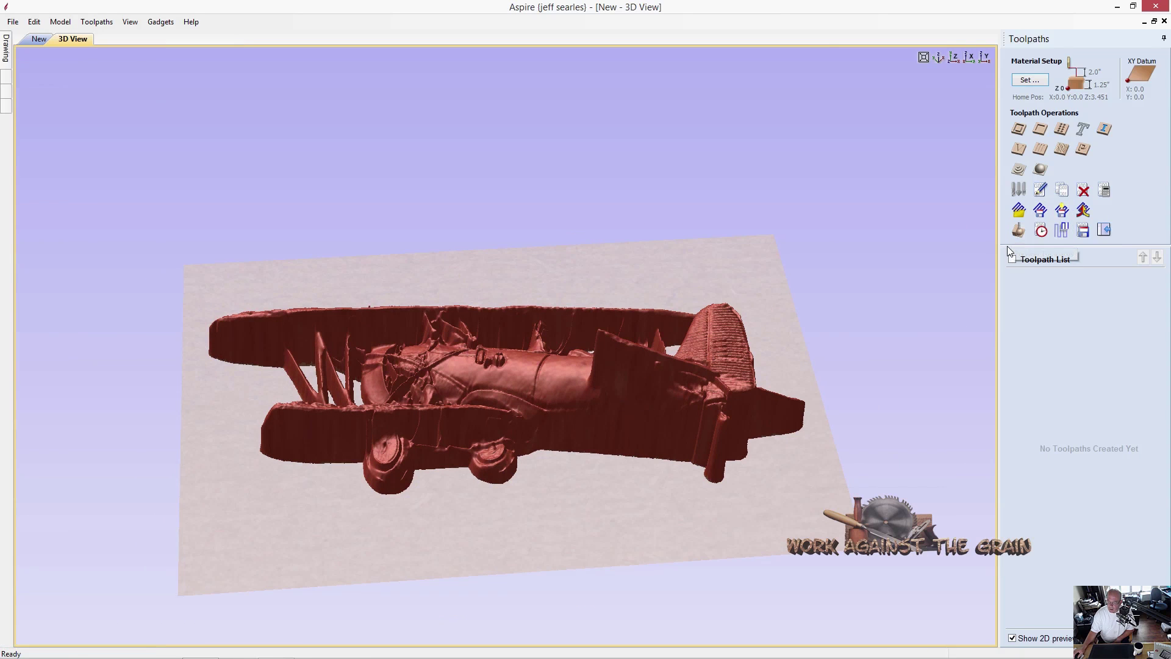
click(1029, 81)
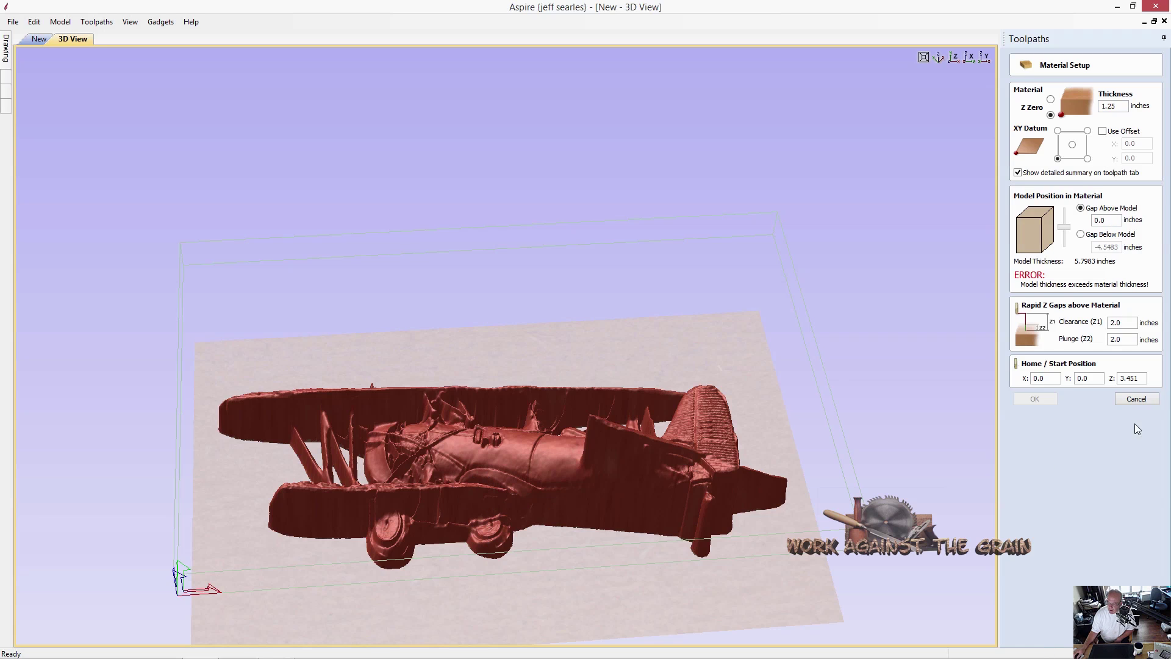
click(1139, 400)
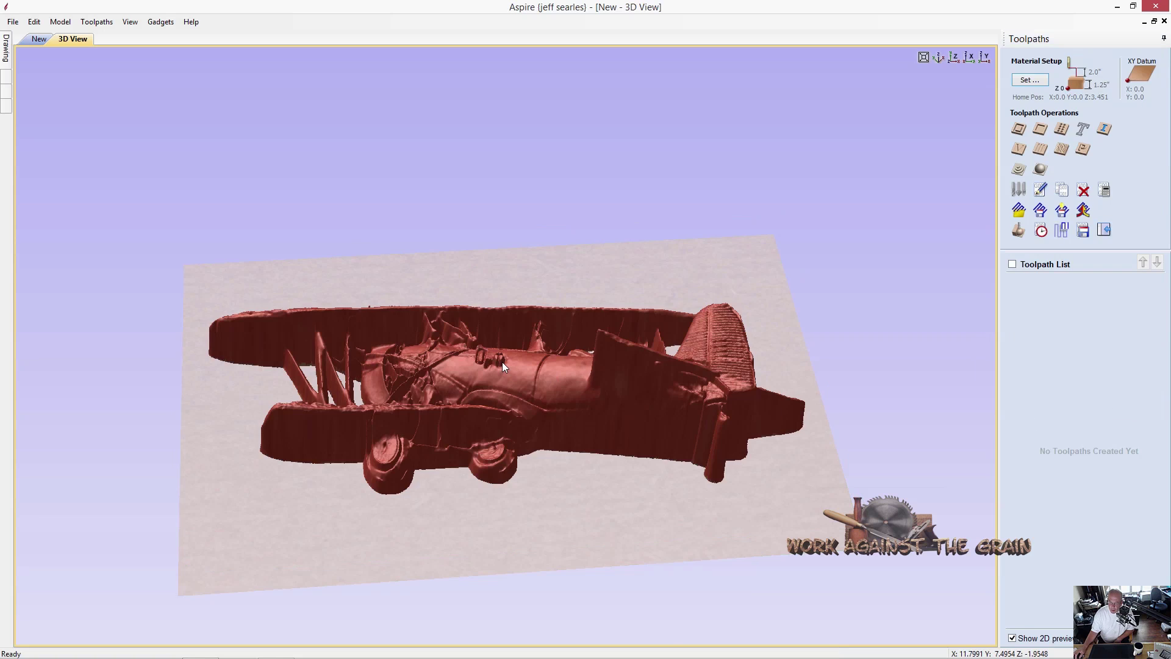
drag(515, 417, 351, 490)
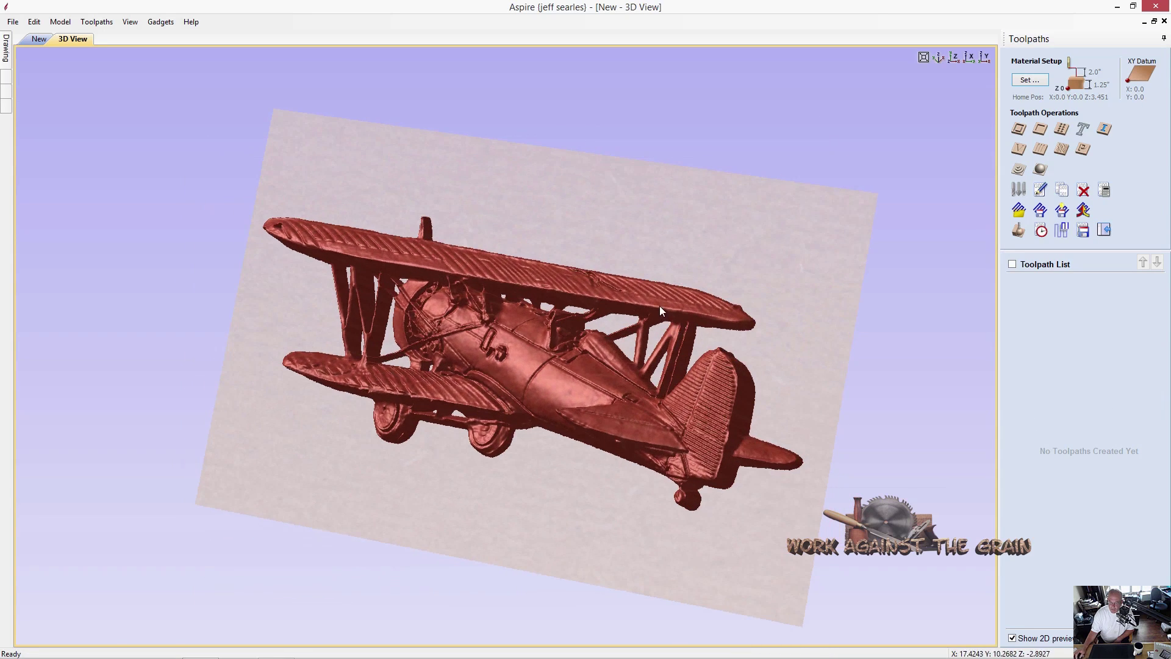
drag(660, 305, 477, 332)
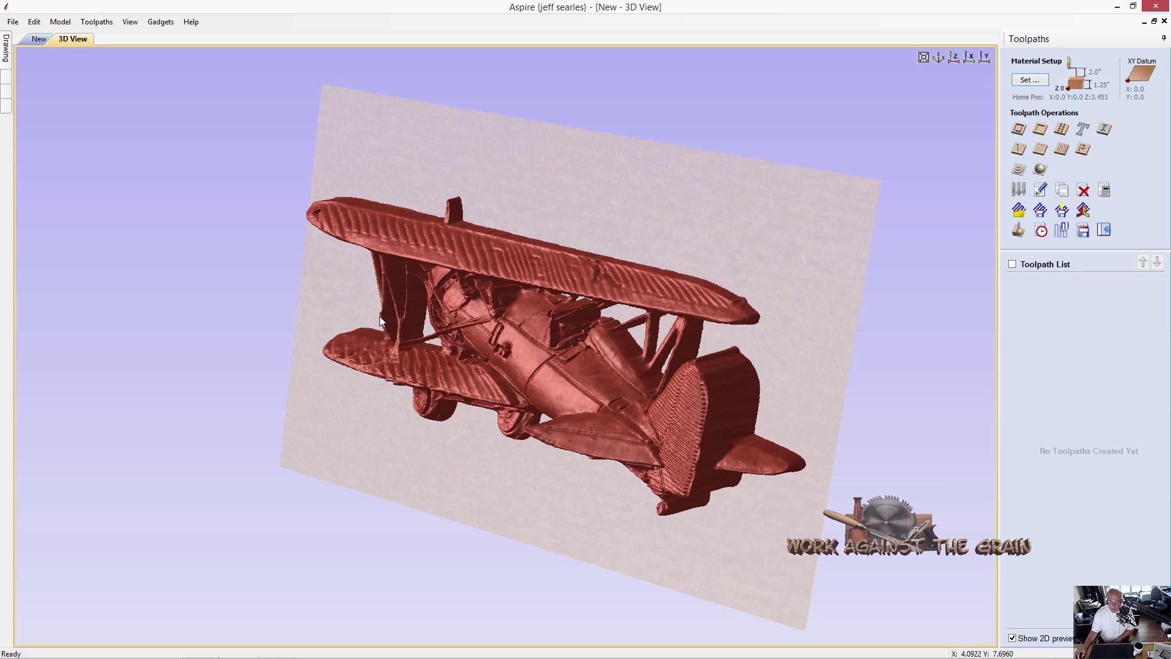
drag(411, 324, 462, 352)
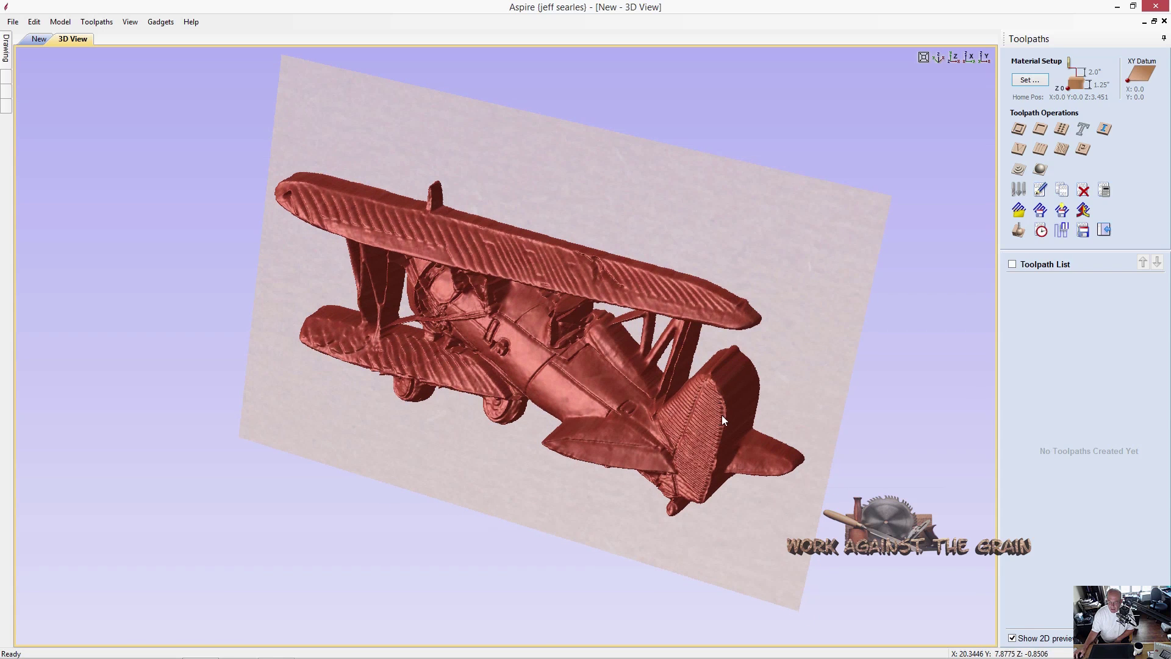
drag(722, 415, 621, 403)
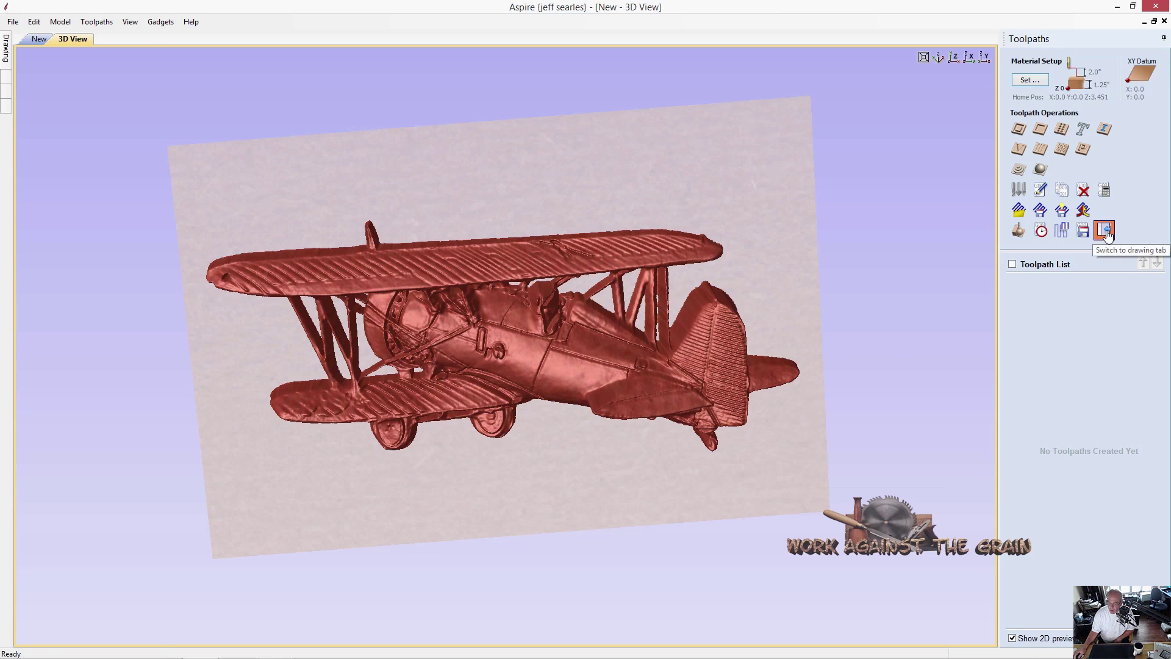
click(1082, 255)
drag(432, 323, 426, 302)
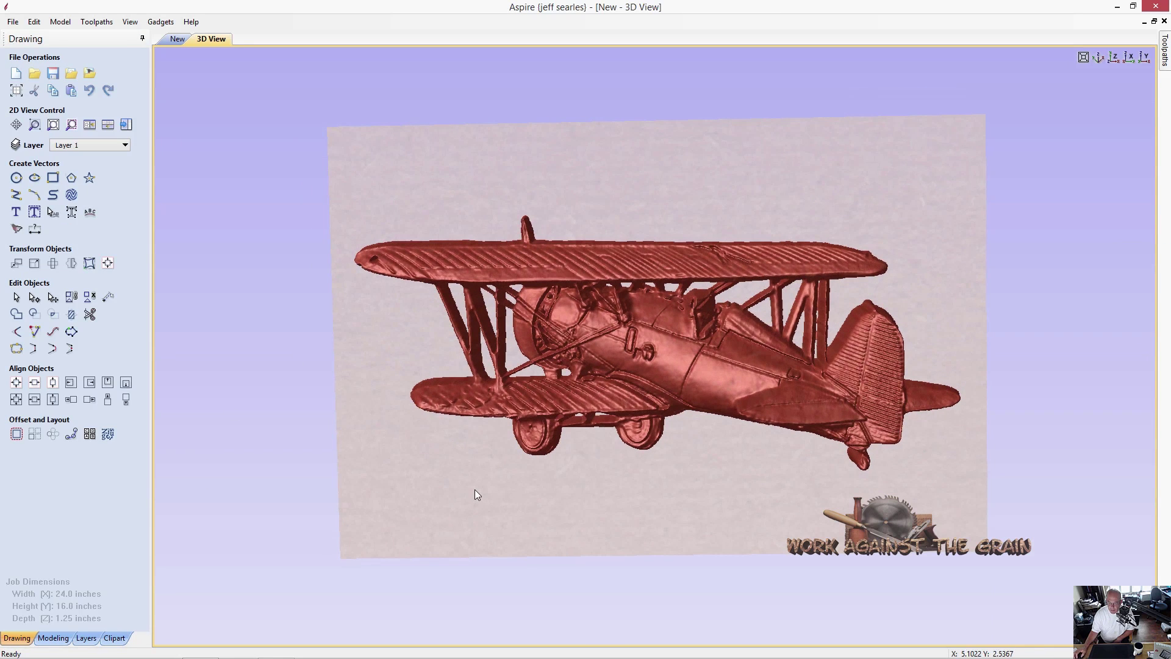
Open the component properties of the Boeing P12 model
click(53, 638)
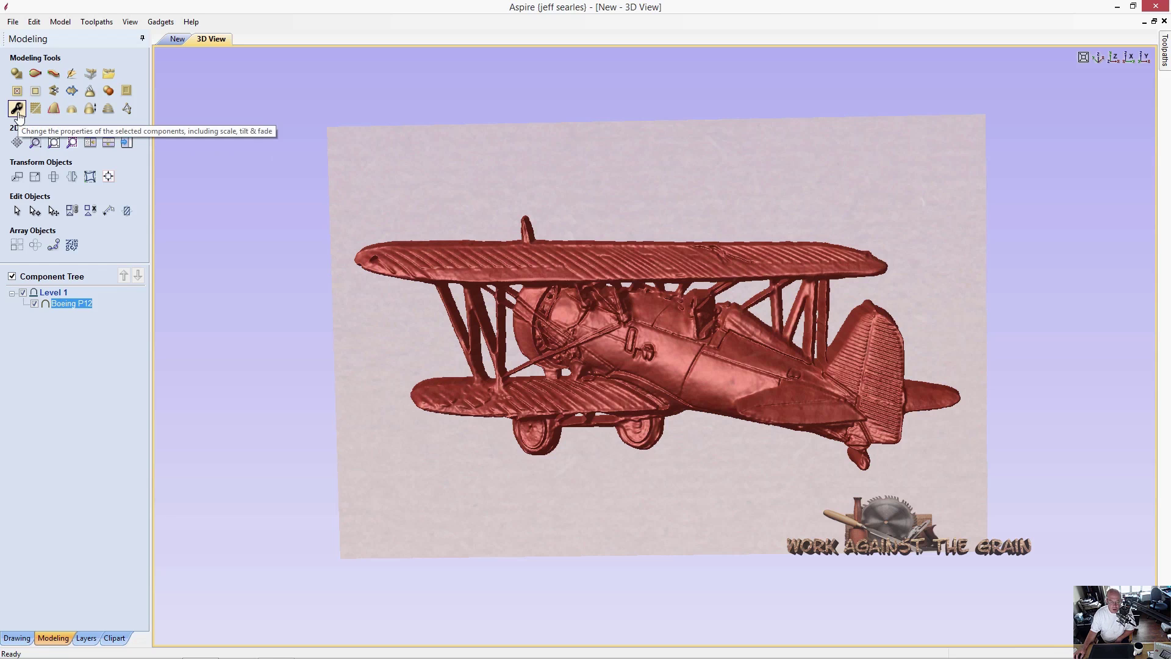
right_click(595, 327)
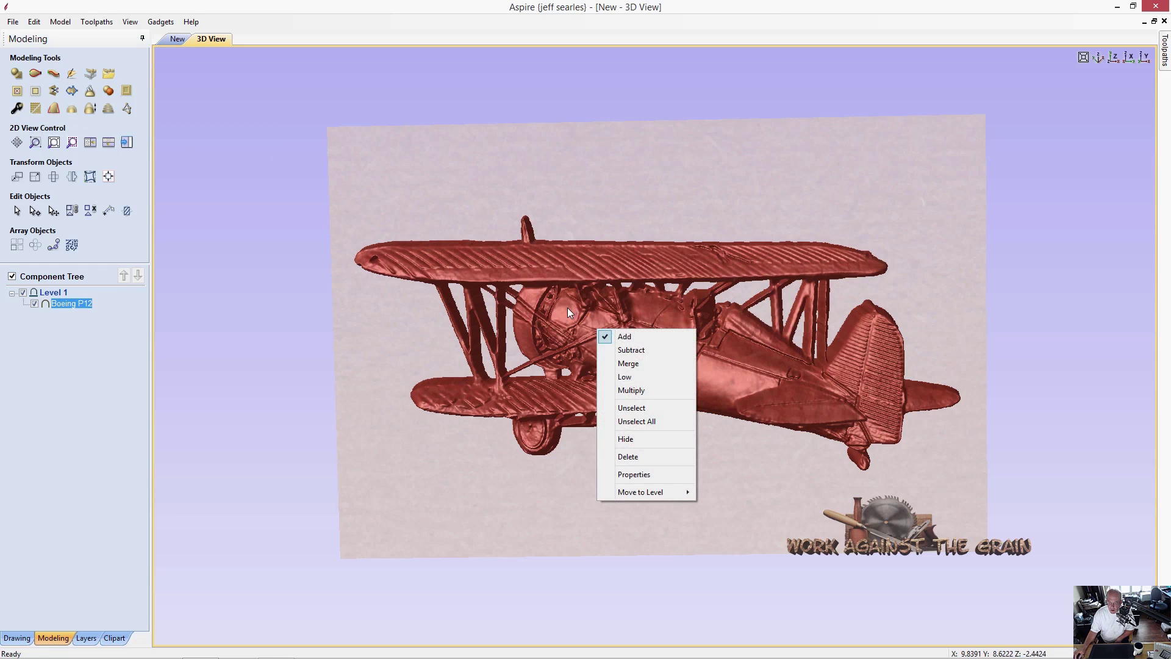
click(645, 475)
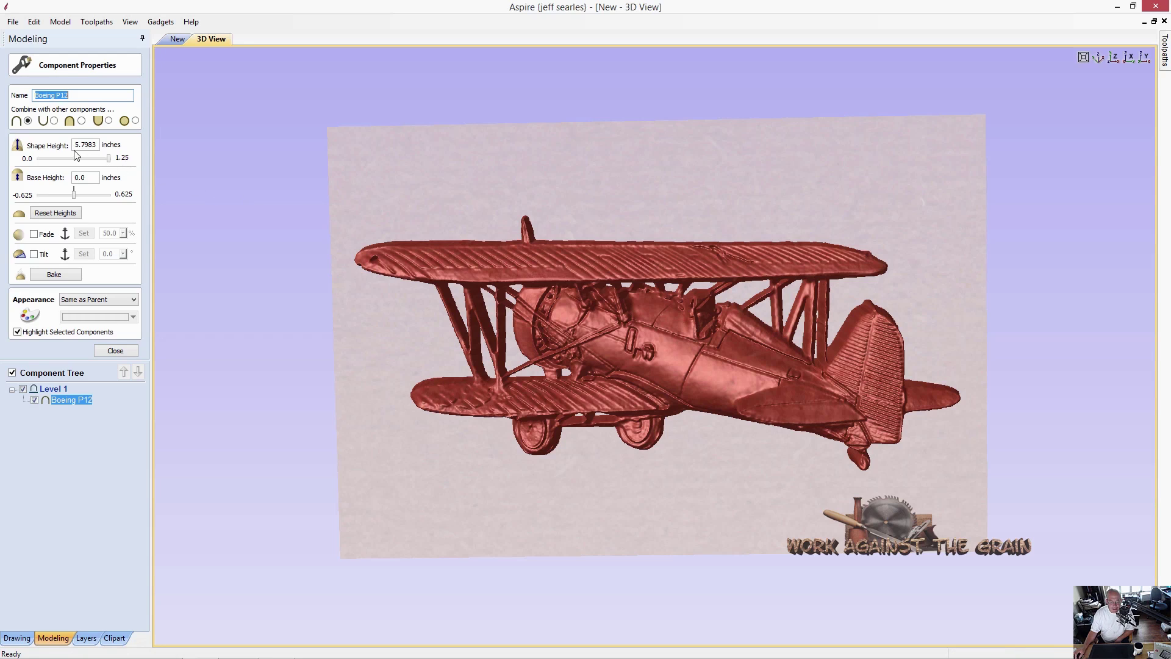
Set the Boeing P12 component's shape height to 1 inch
click(98, 144)
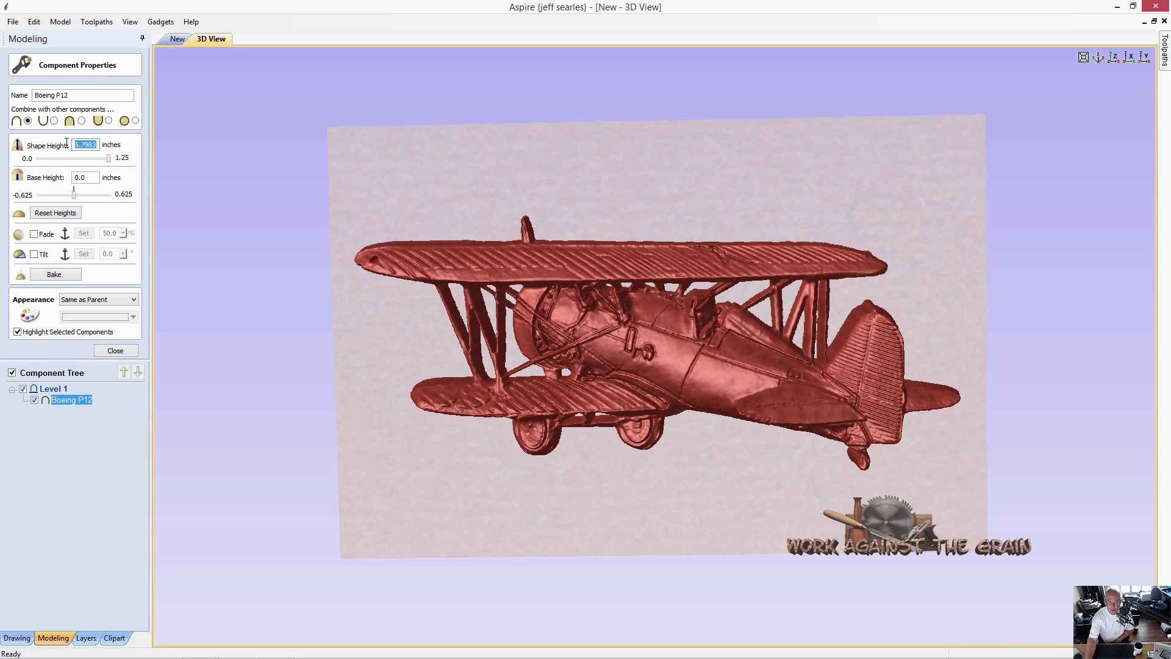
text(1)
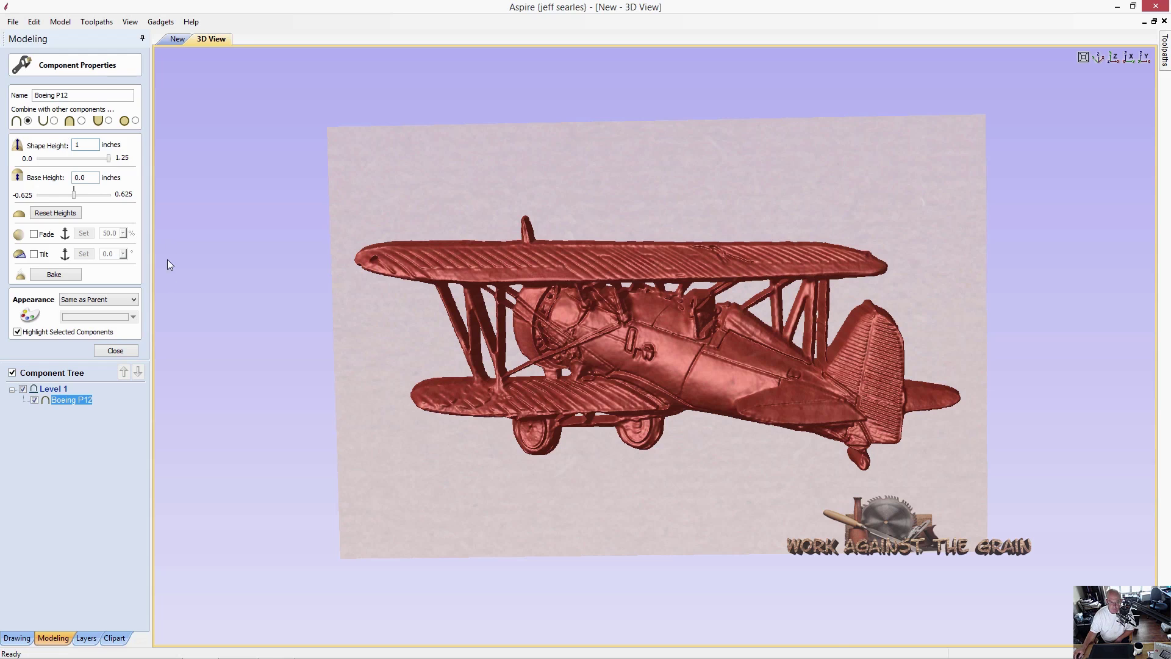
key(Return)
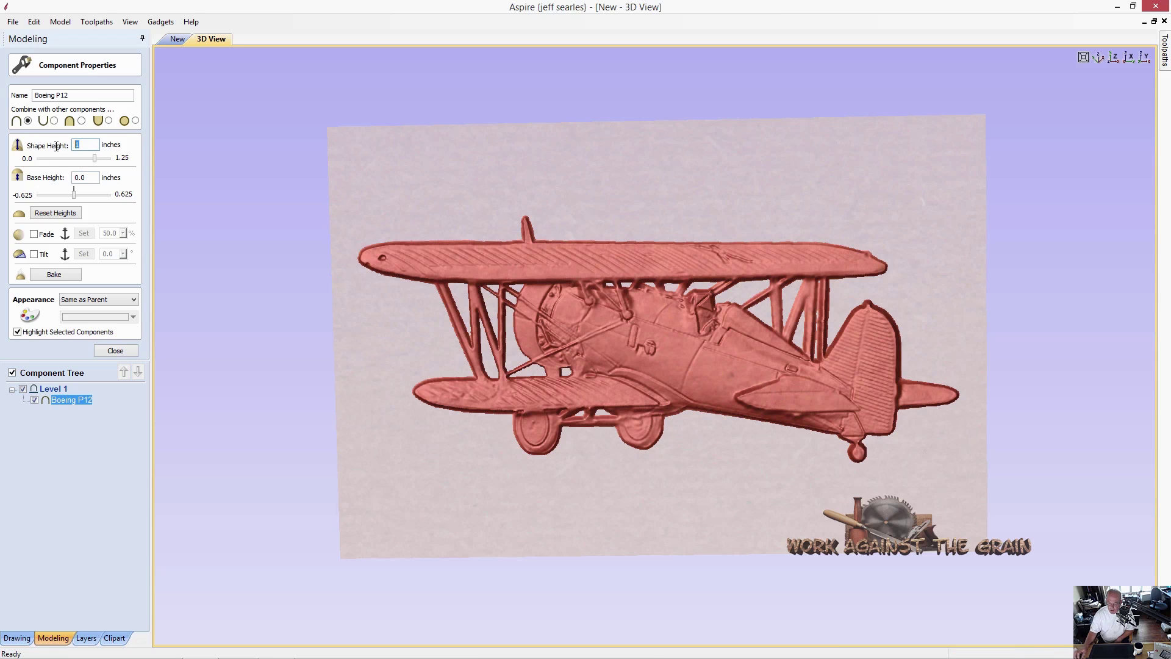
Set the component's shape height to 5.7 inches and inspect the relief from a few angles
text(7)
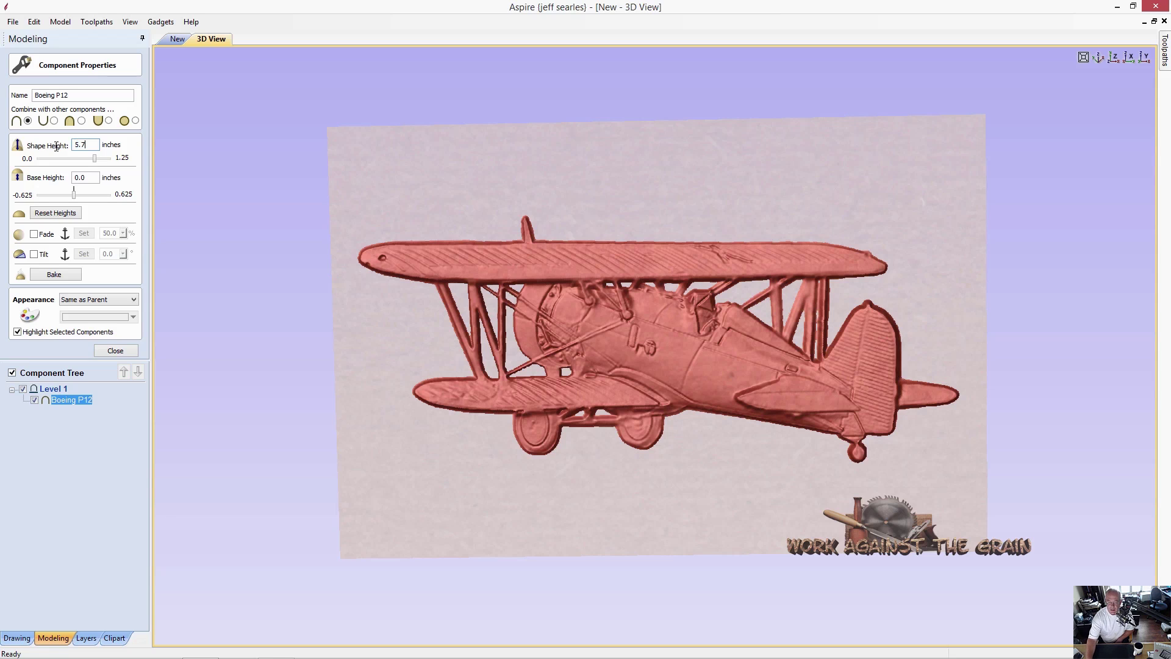
key(Return)
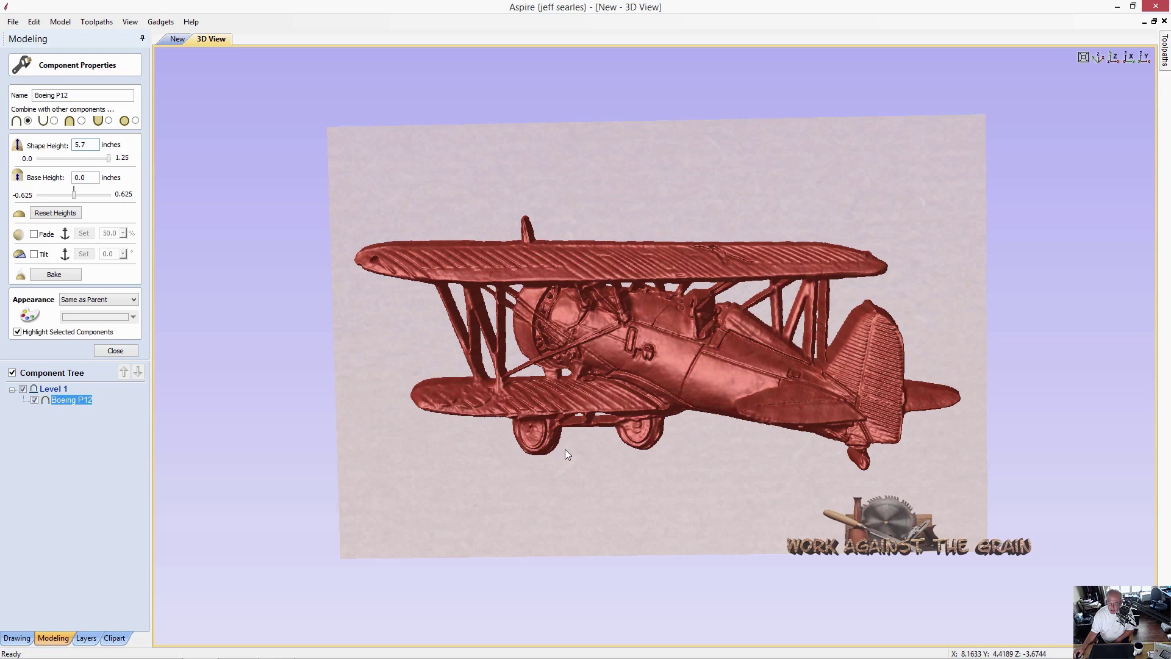
drag(813, 473, 679, 261)
drag(572, 241, 647, 295)
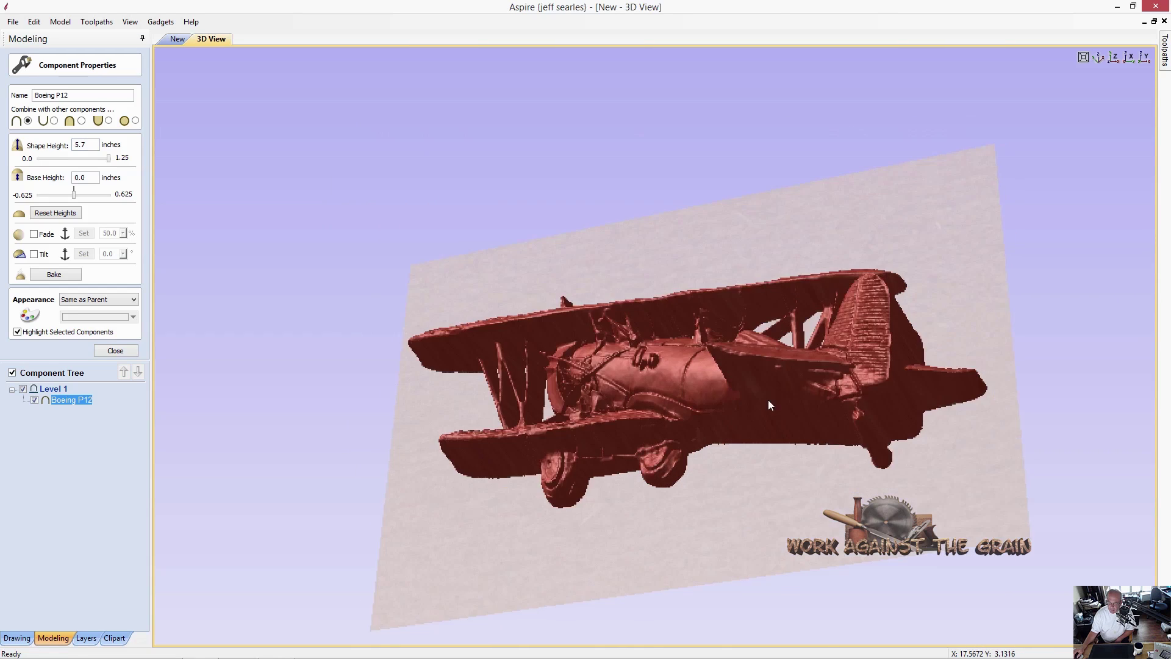
drag(768, 400, 869, 469)
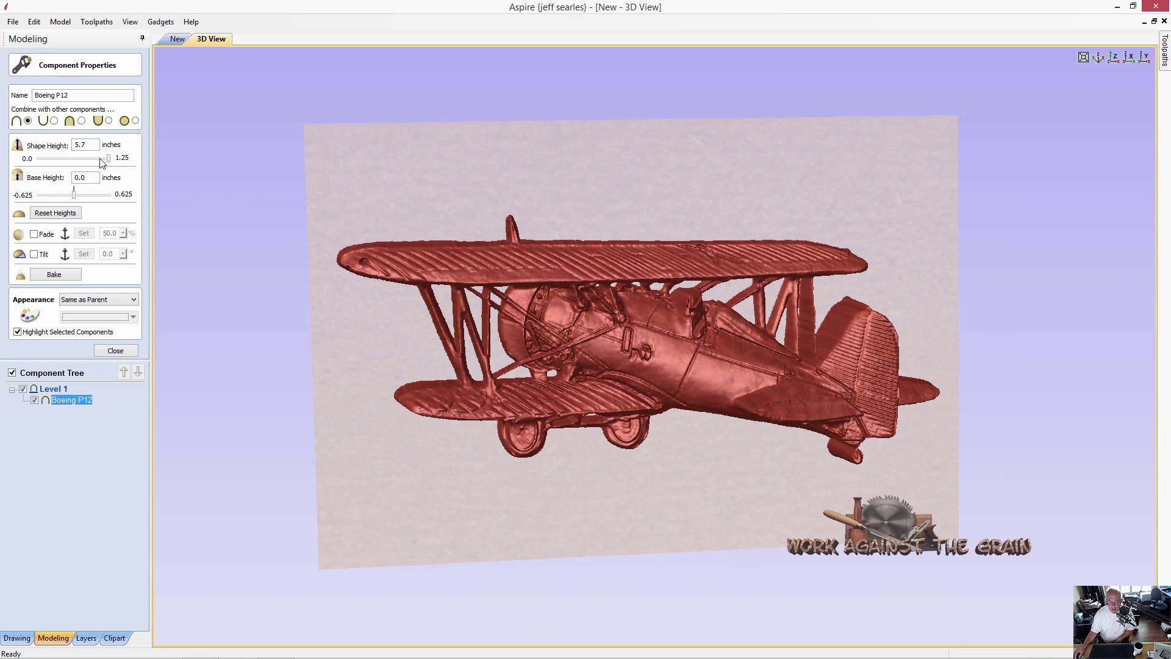
Try a shape height of 2 inches and inspect the flattened biplane from above and from the side
double_click(91, 146)
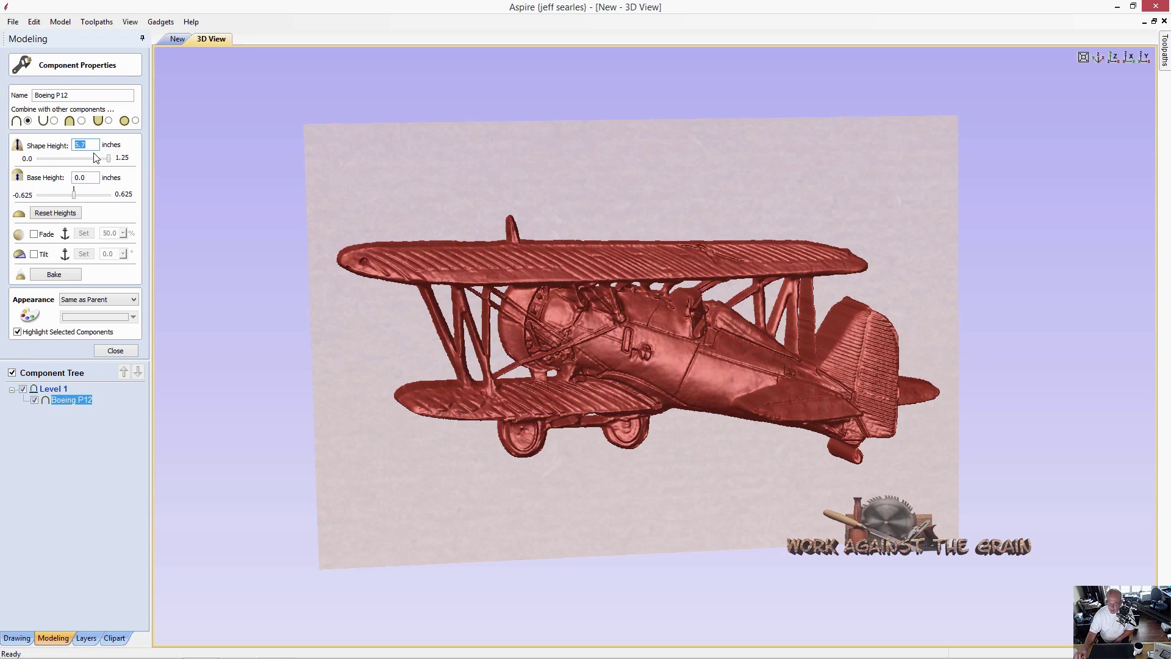
text(2)
click(89, 178)
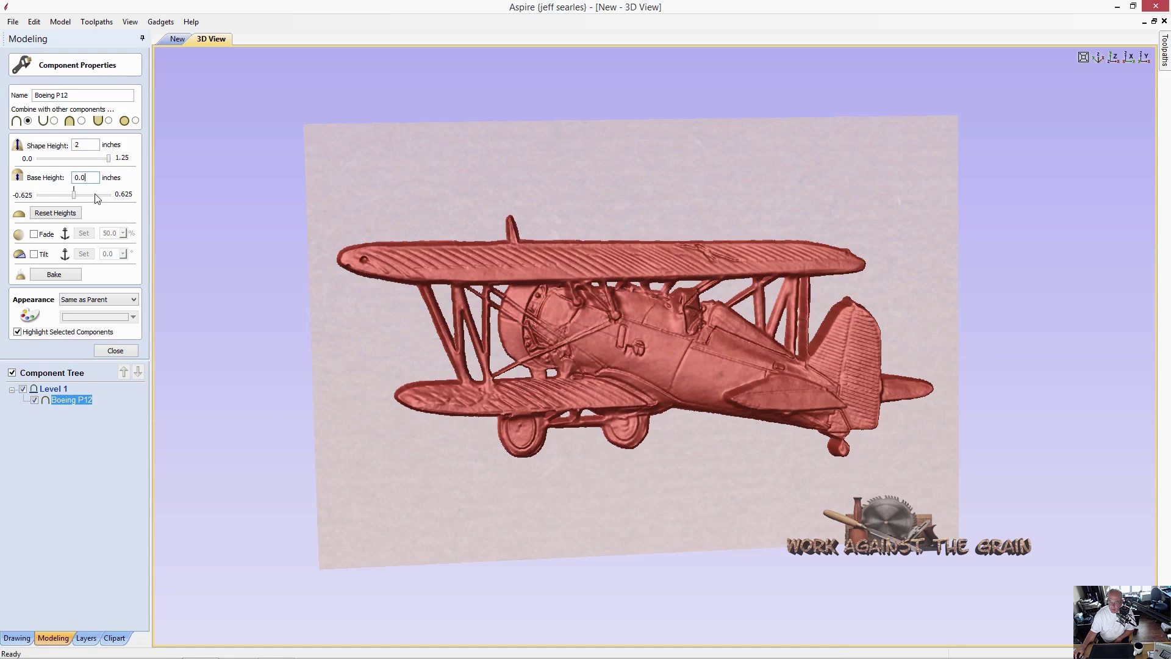
drag(671, 386, 569, 282)
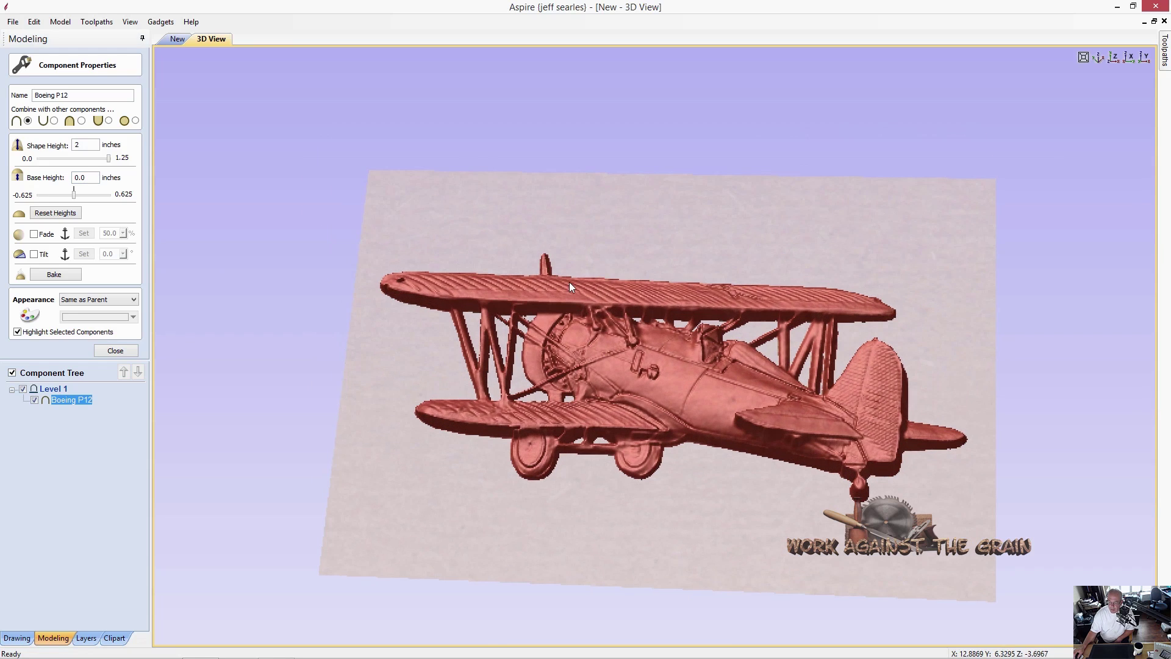
drag(648, 394, 721, 397)
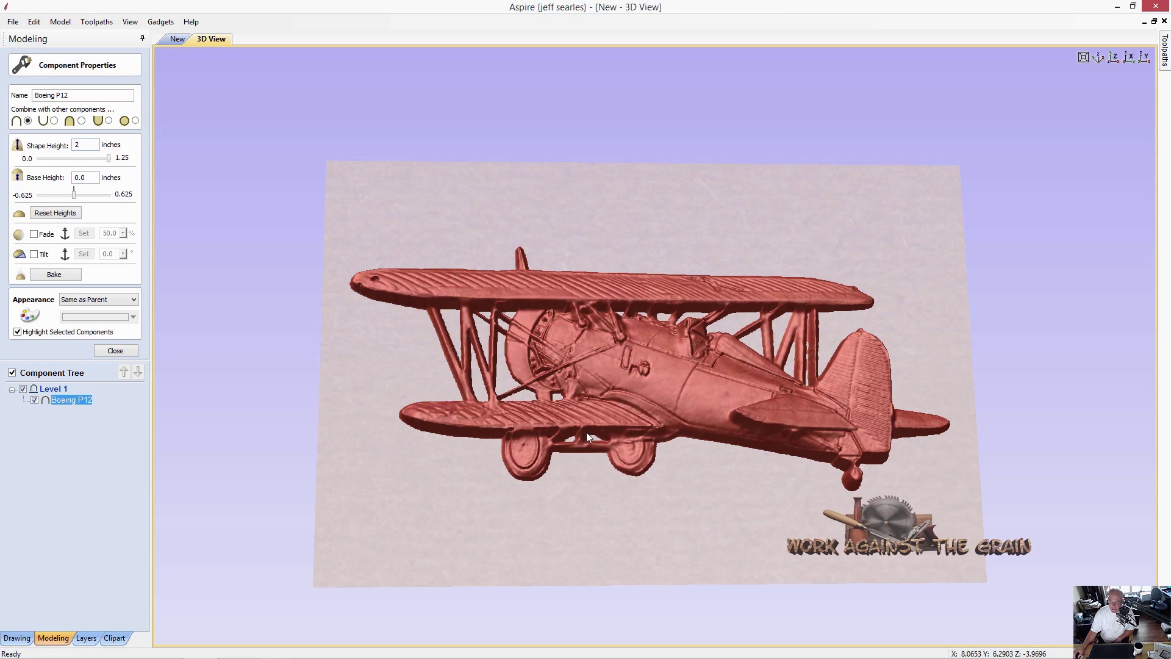
drag(613, 492, 638, 335)
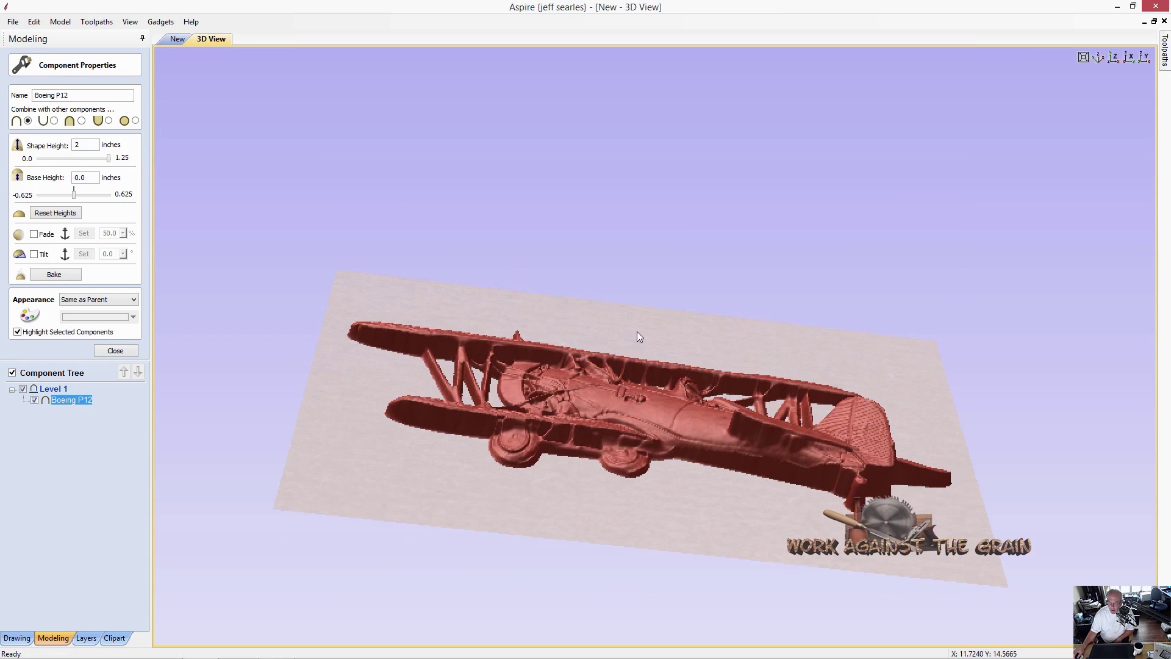
drag(861, 393, 600, 405)
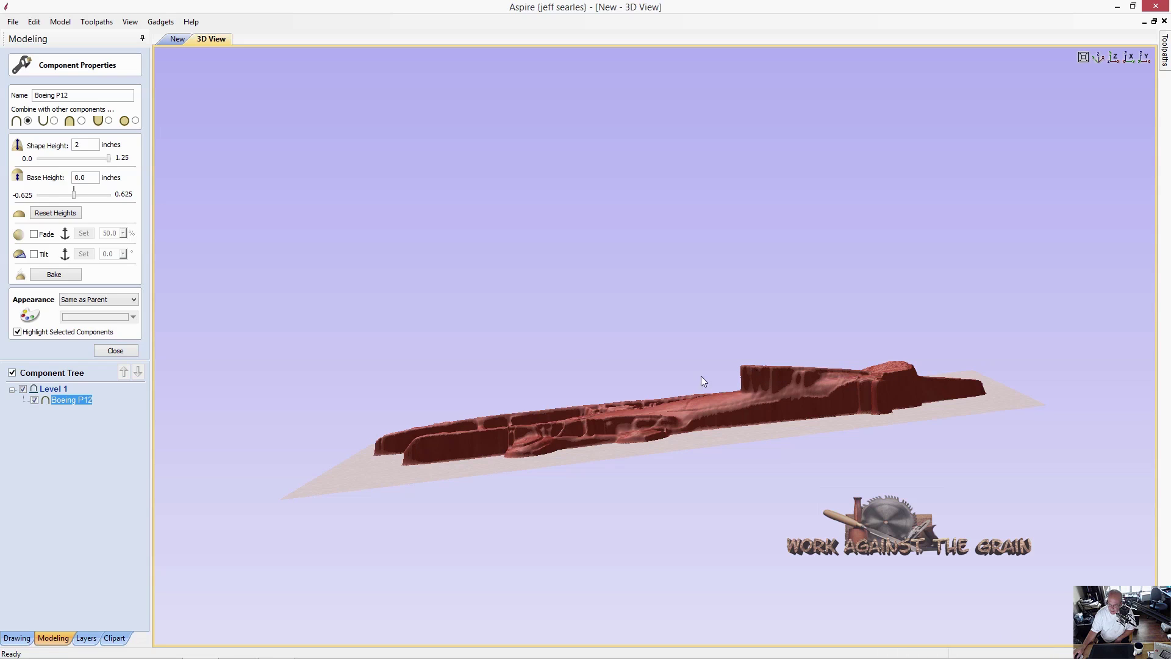
drag(701, 377, 492, 480)
drag(505, 407, 518, 451)
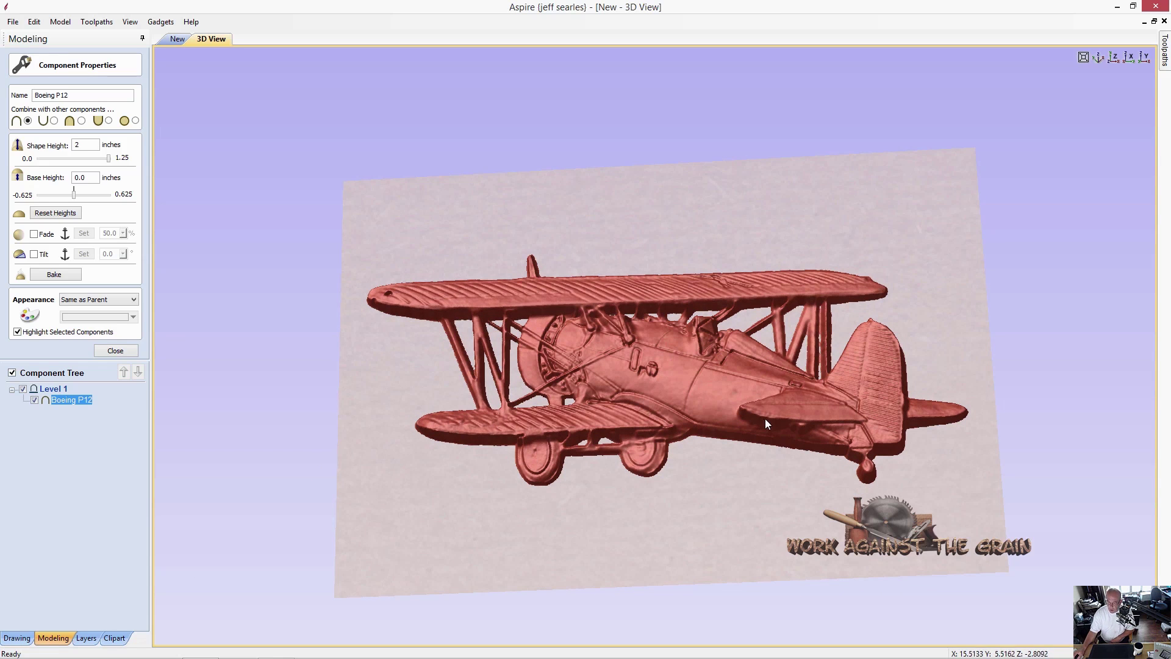
drag(697, 389, 627, 413)
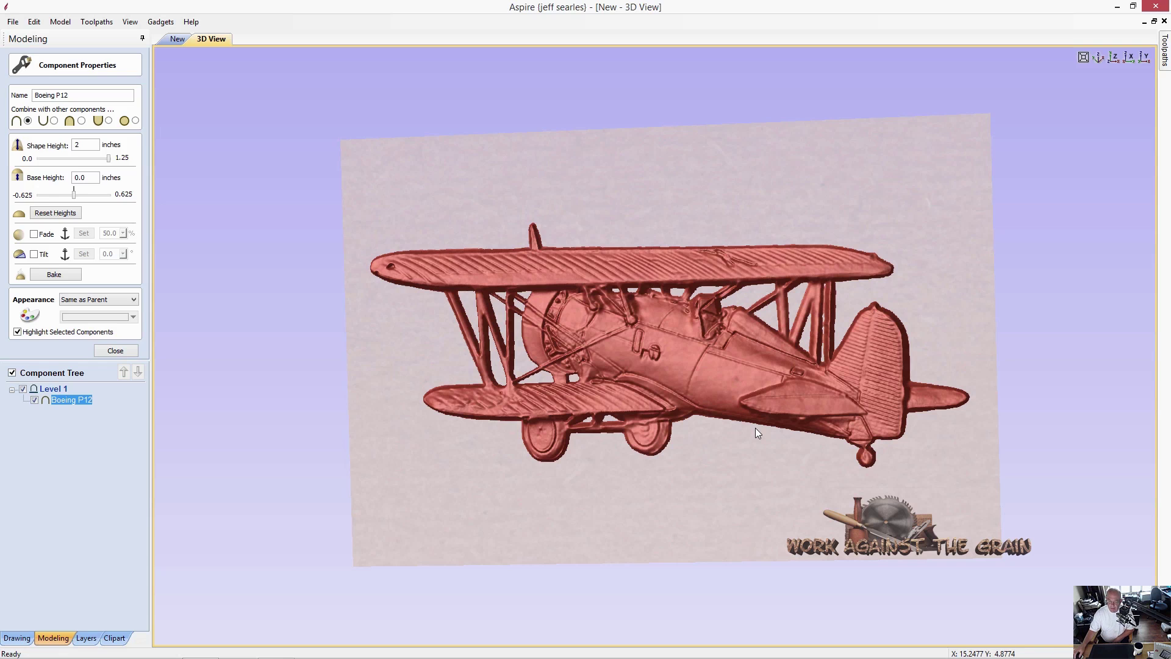
Set the component's shape height to 1.25 inches, inspect the relief and return to the 2D view
double_click(78, 145)
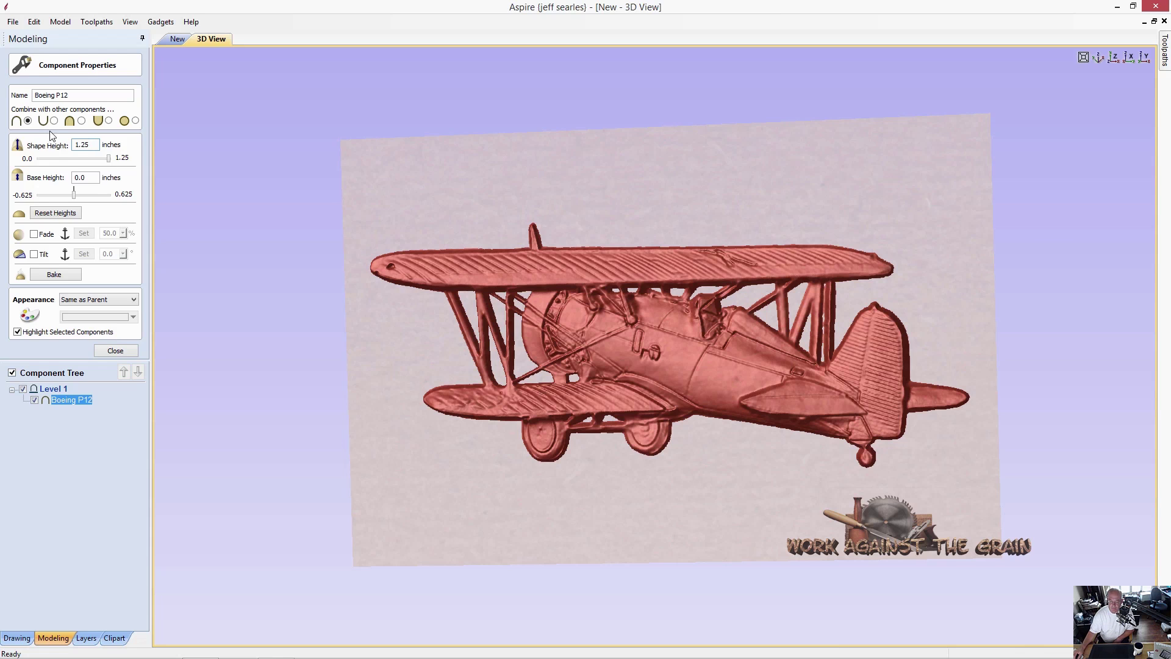
key(Return)
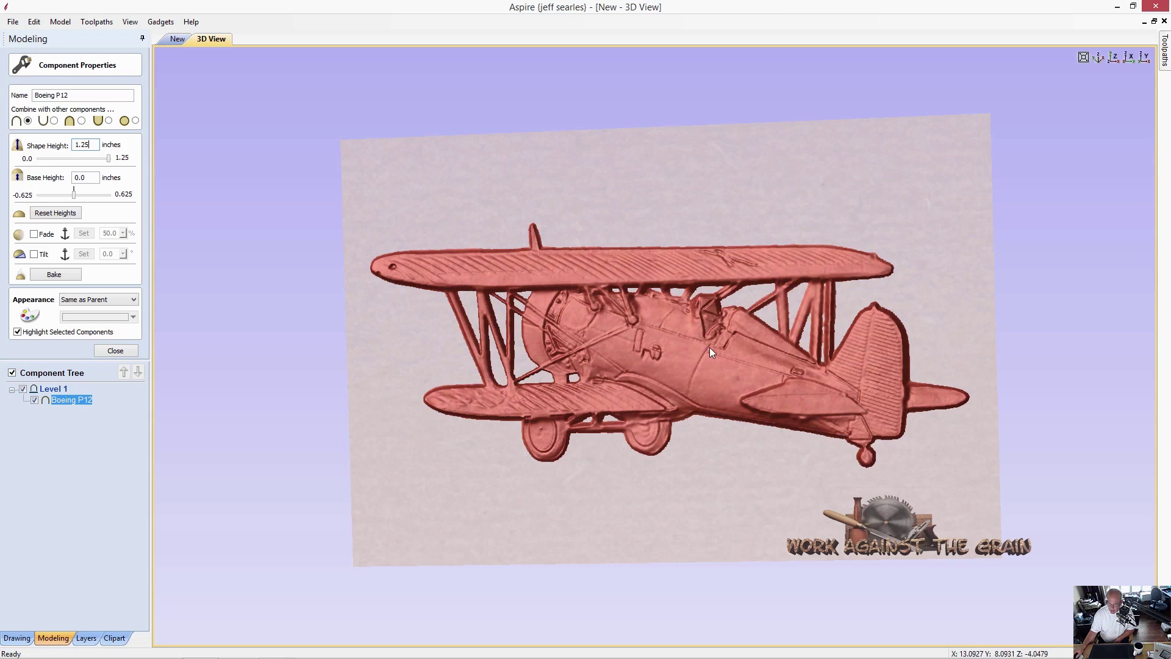
drag(664, 362, 657, 254)
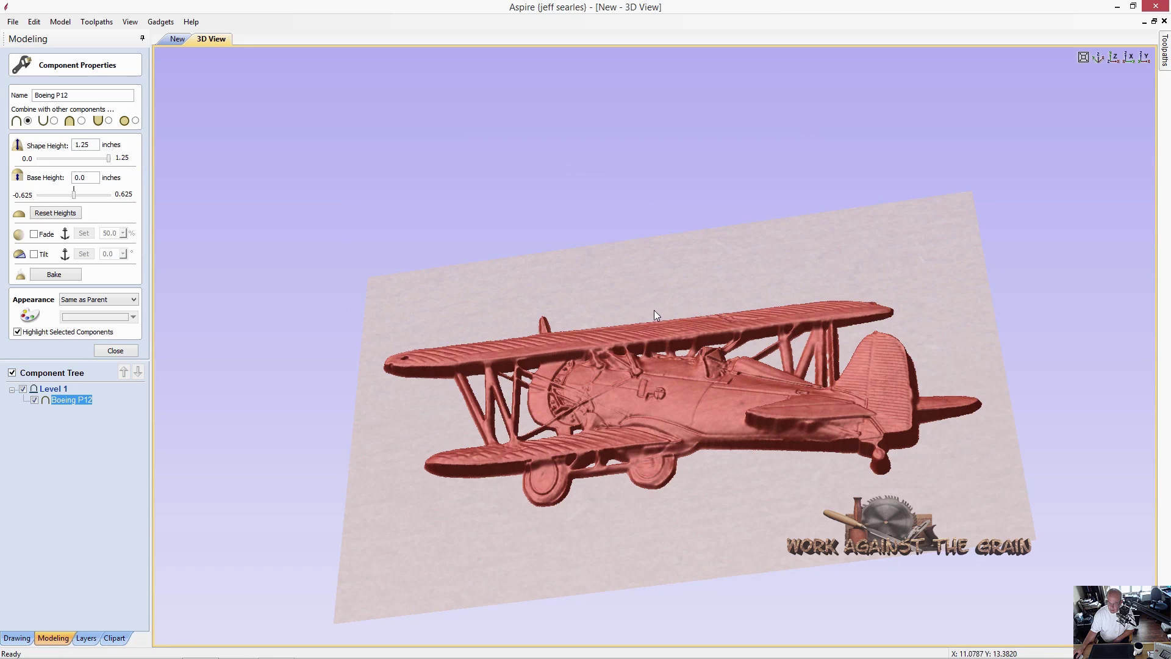
drag(653, 310, 741, 394)
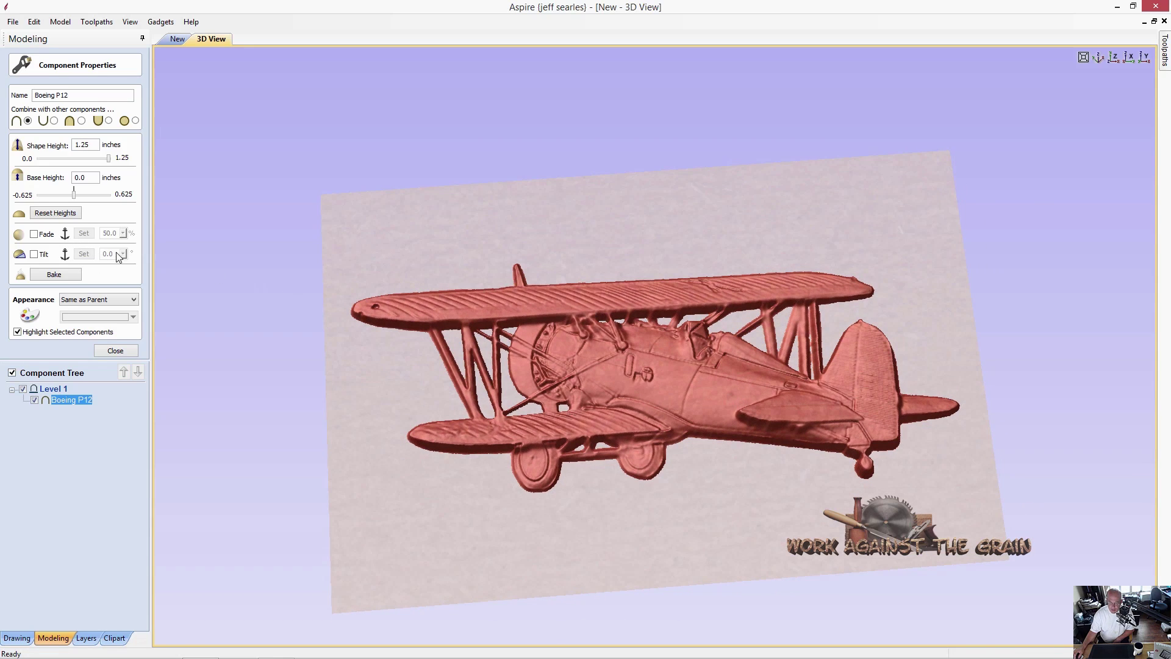
drag(686, 422, 634, 444)
click(178, 40)
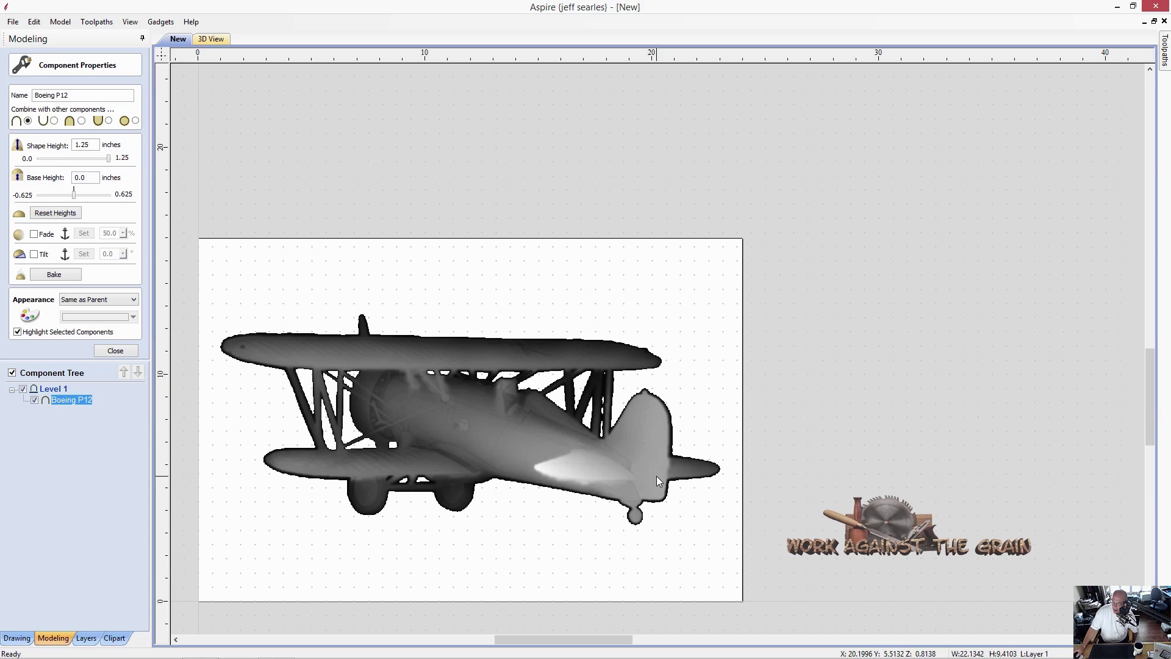
Compare the Boeing P12 component in the 2D and 3D views
scroll(390, 372, right, 10)
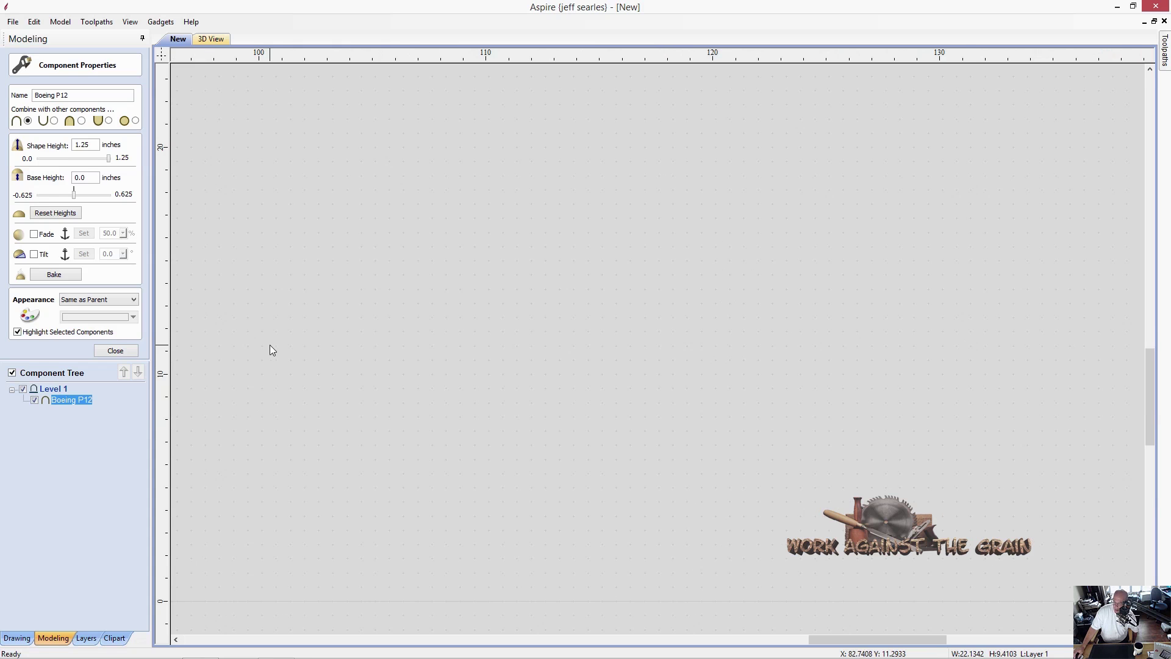
click(791, 595)
drag(1015, 636, 478, 620)
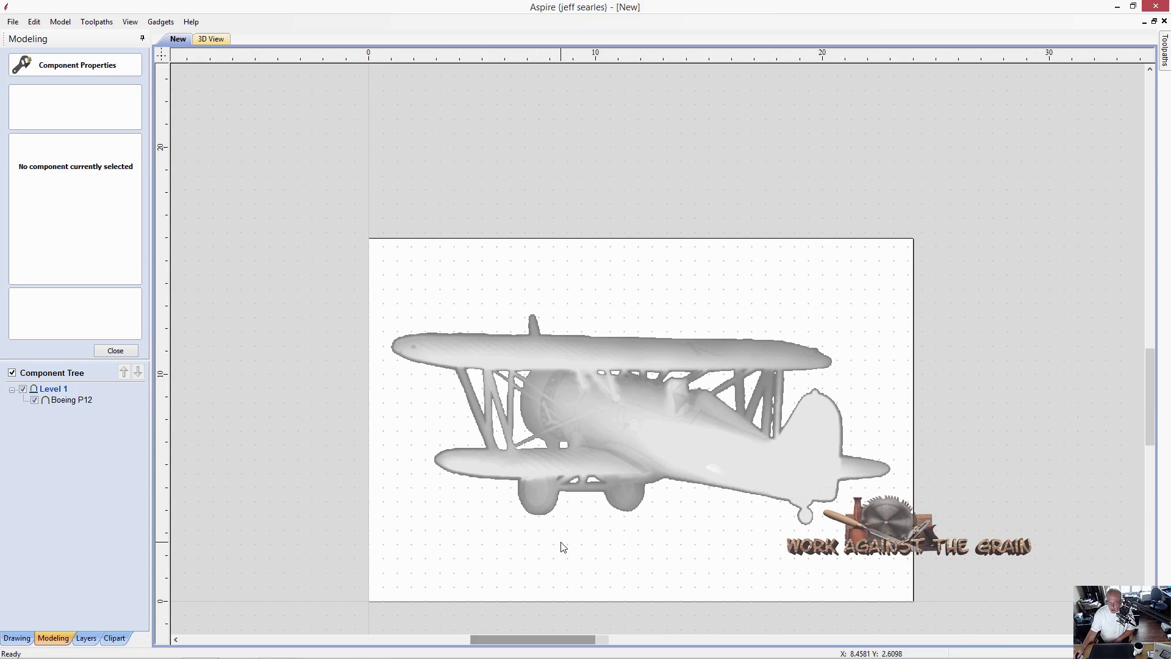
click(606, 453)
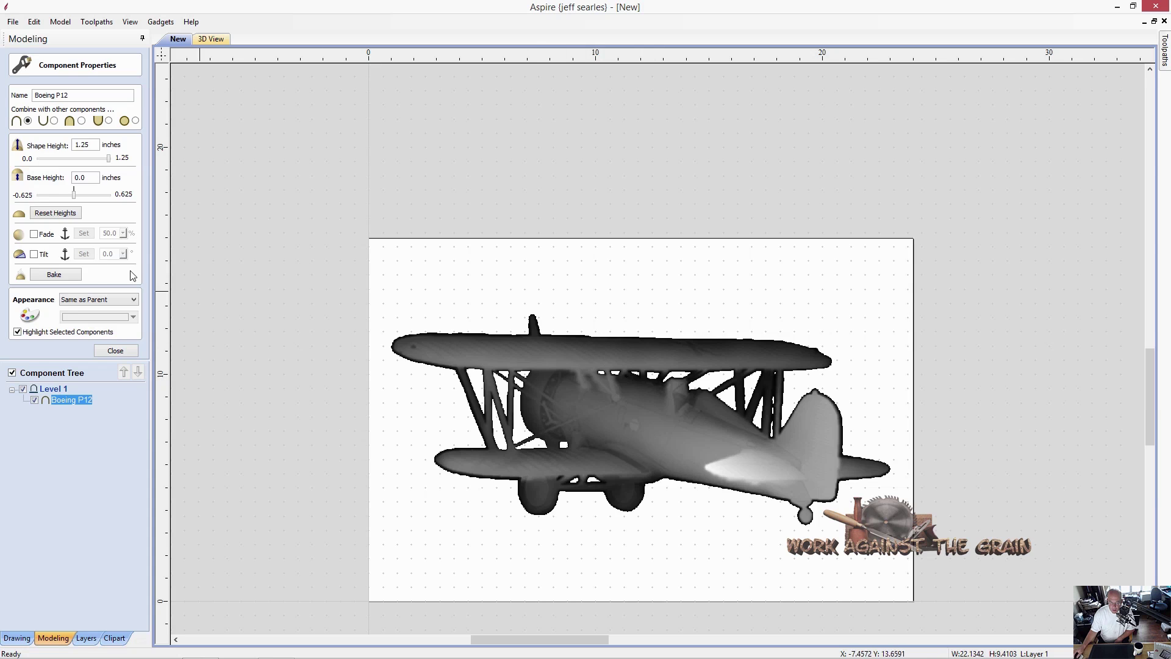
key(F3)
click(116, 350)
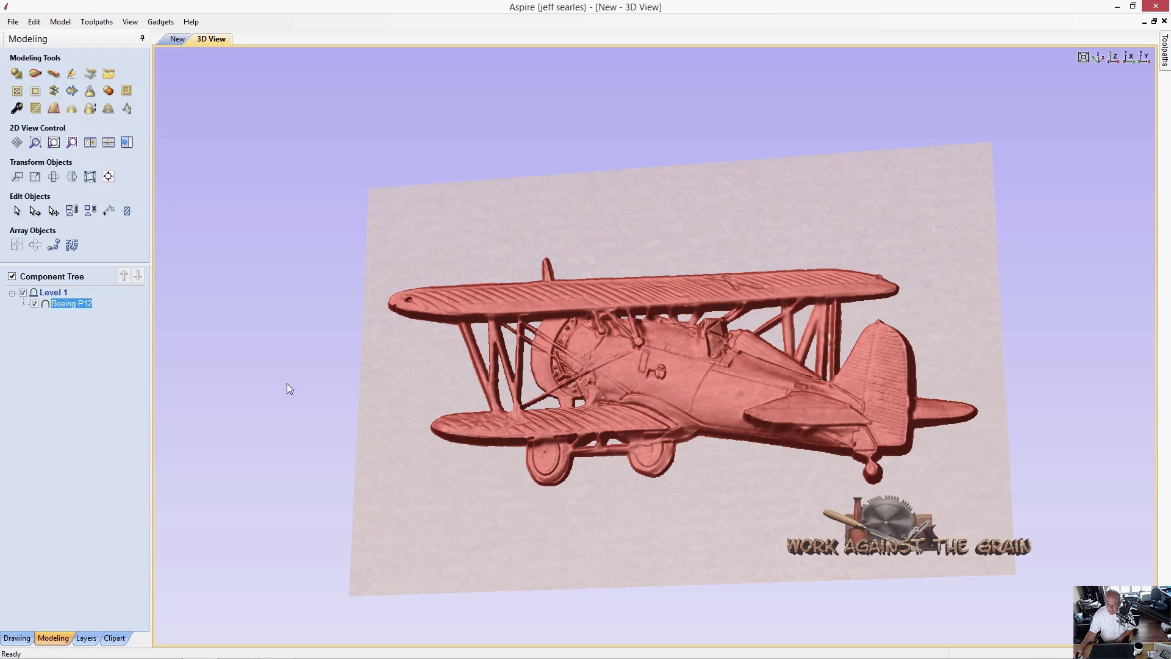
click(177, 39)
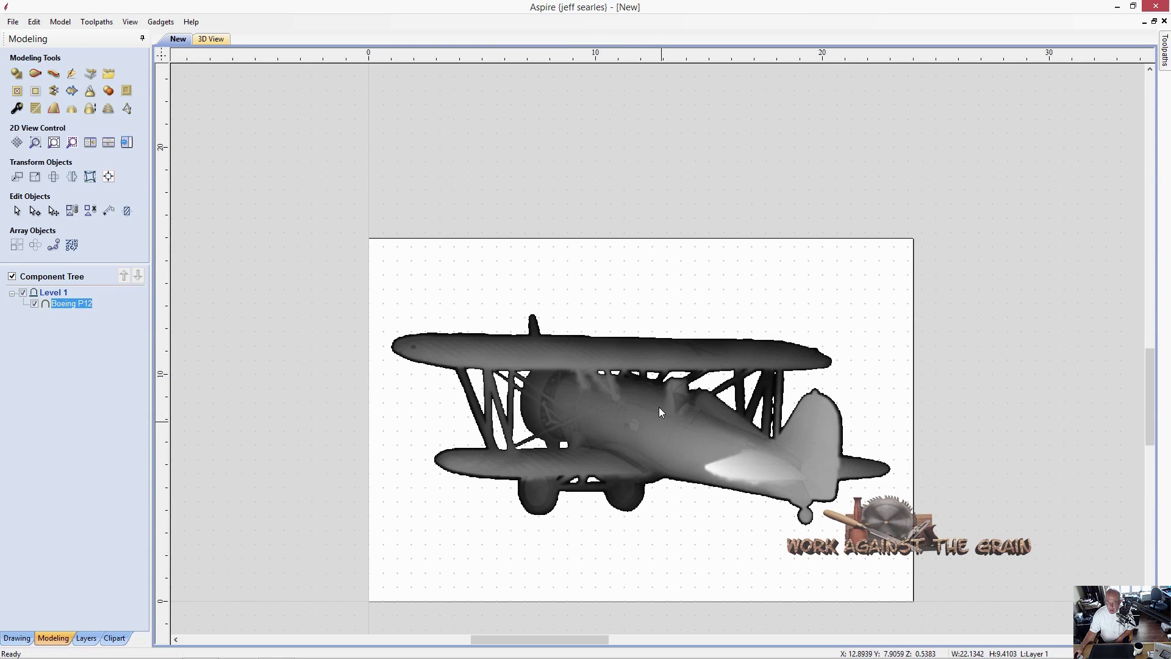
click(218, 39)
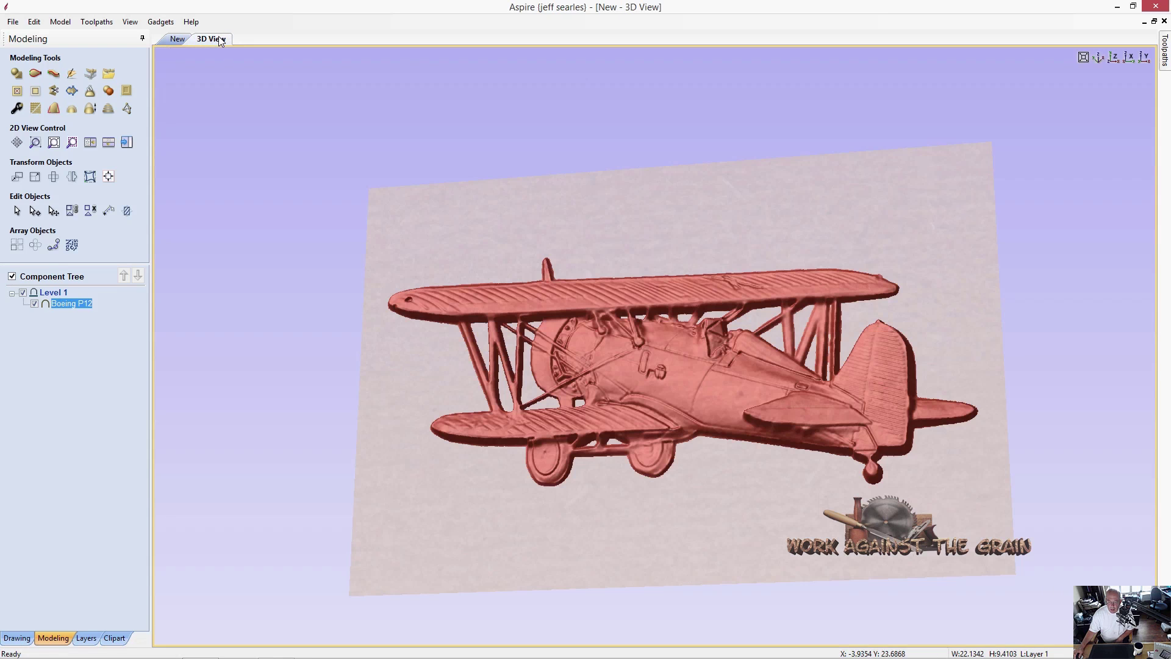
Open the Boeing P12 component's properties from the 3D view and shift the component slightly up and right on the material
click(669, 461)
right_click(662, 376)
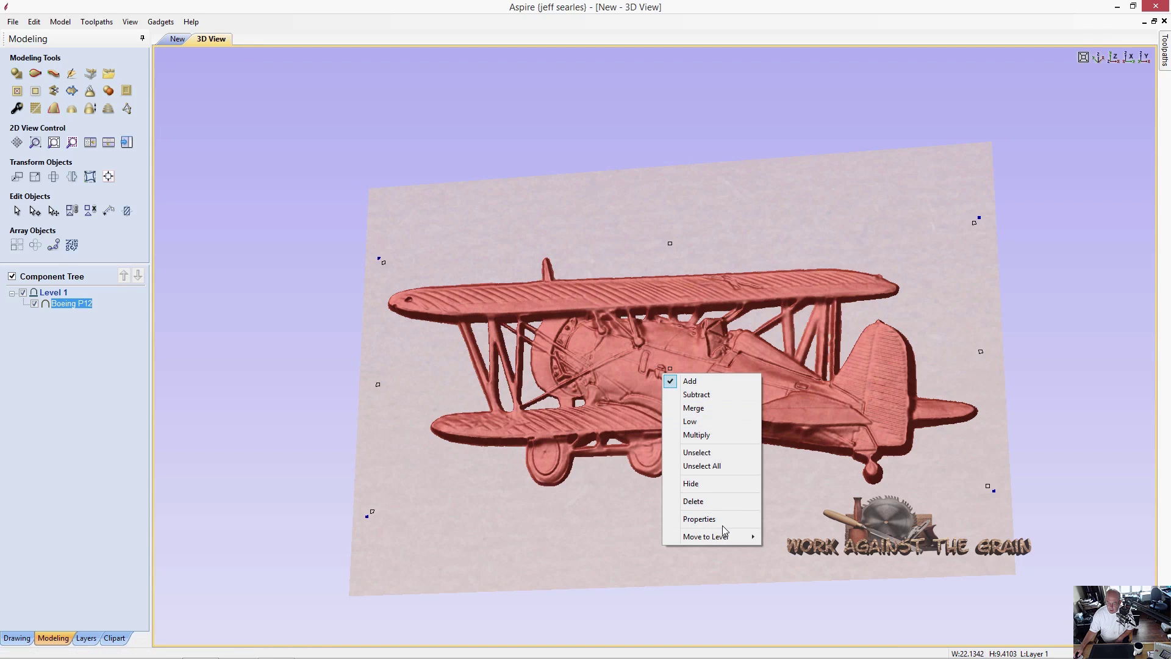
click(707, 519)
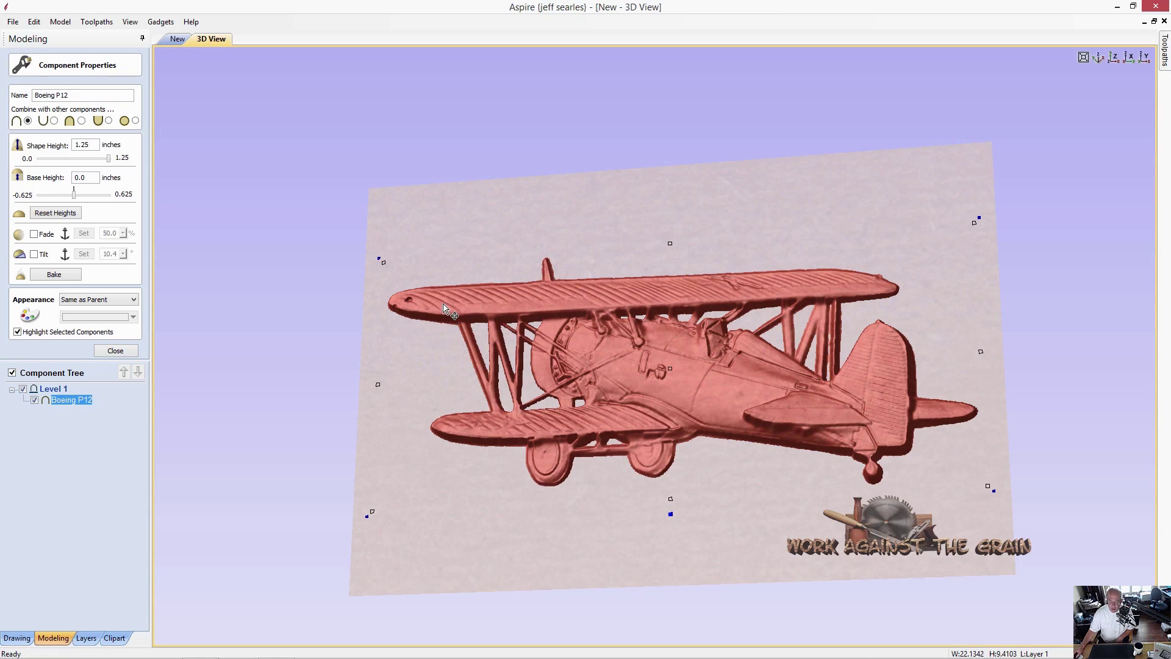
drag(430, 310, 454, 262)
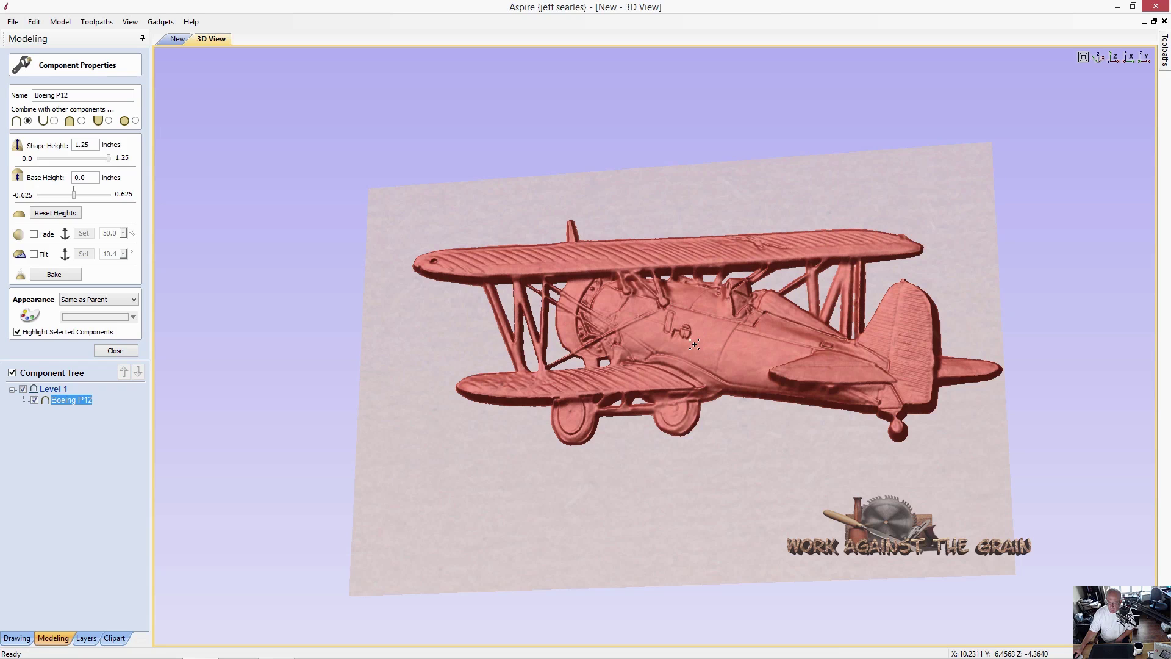
drag(694, 344, 691, 358)
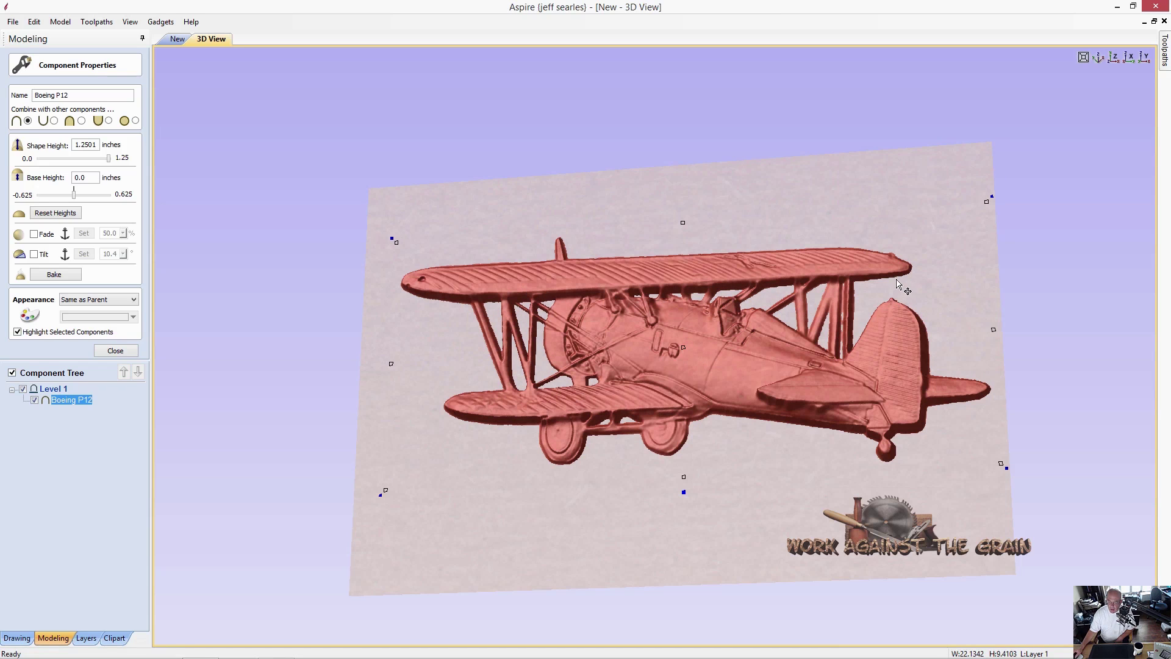
Tilt the component by 10.4° from the upper wing's right end toward its left tip and inspect it in 3D
click(178, 40)
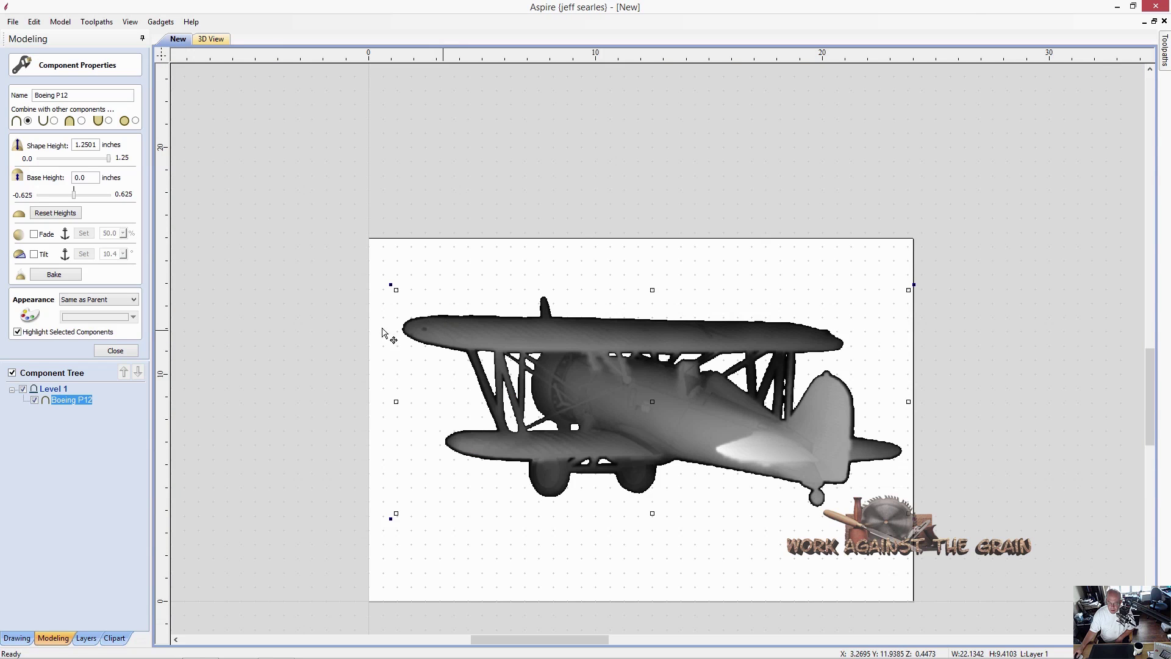
click(34, 255)
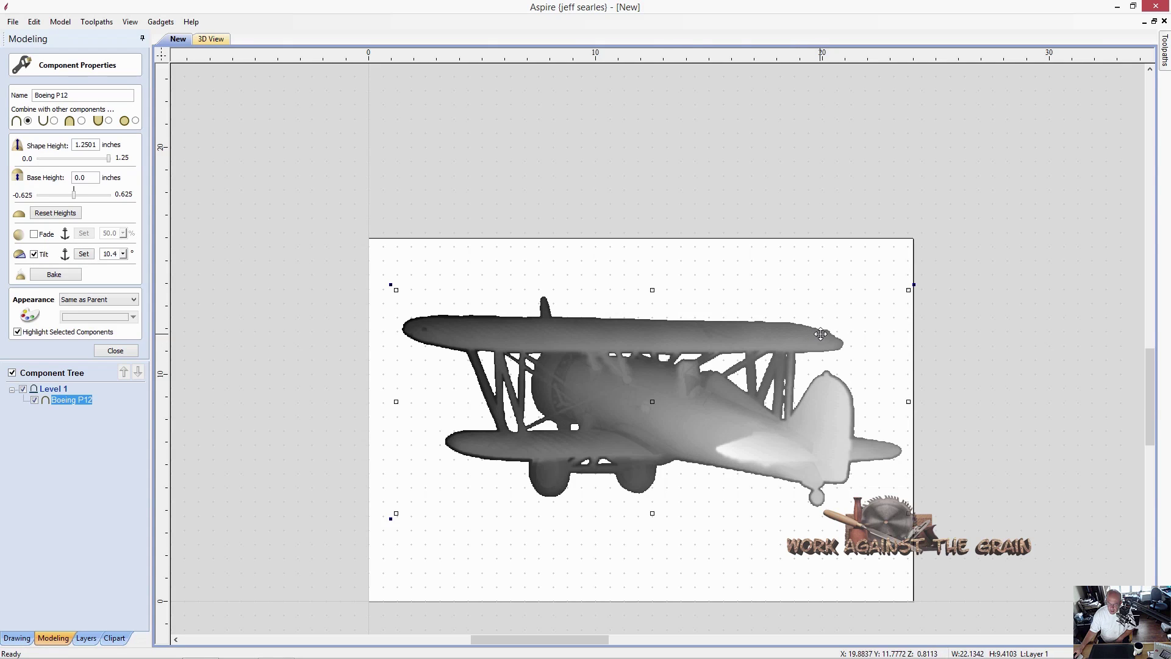
click(86, 257)
click(806, 330)
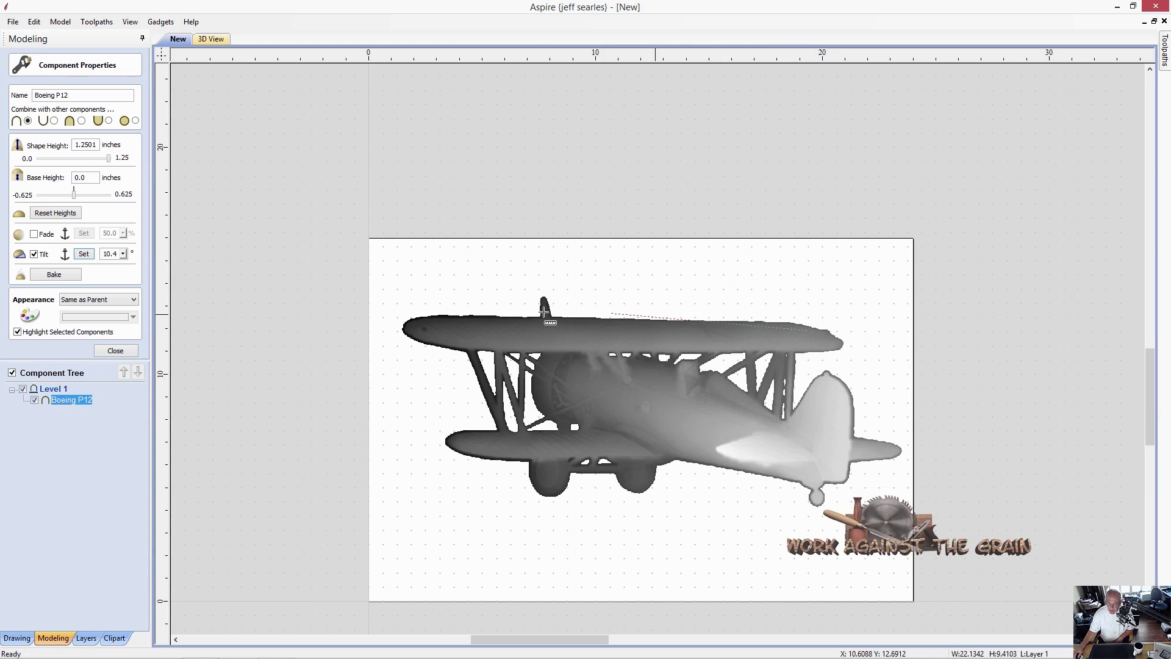
click(406, 330)
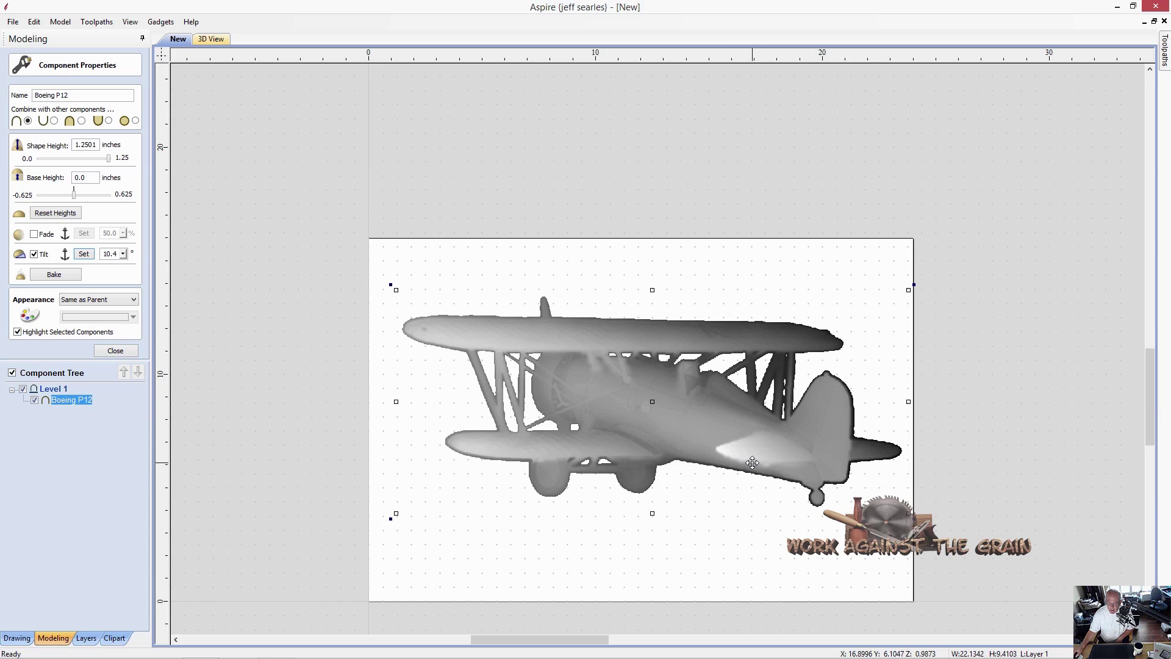
click(210, 41)
drag(455, 294, 636, 227)
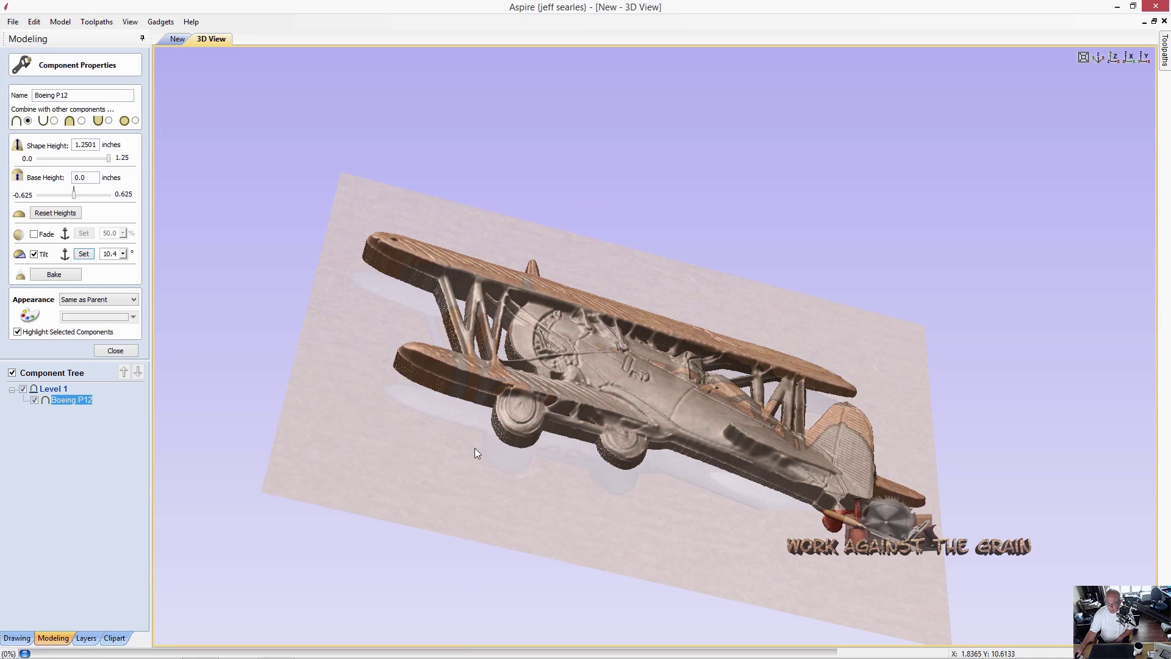
click(474, 448)
drag(570, 383, 490, 522)
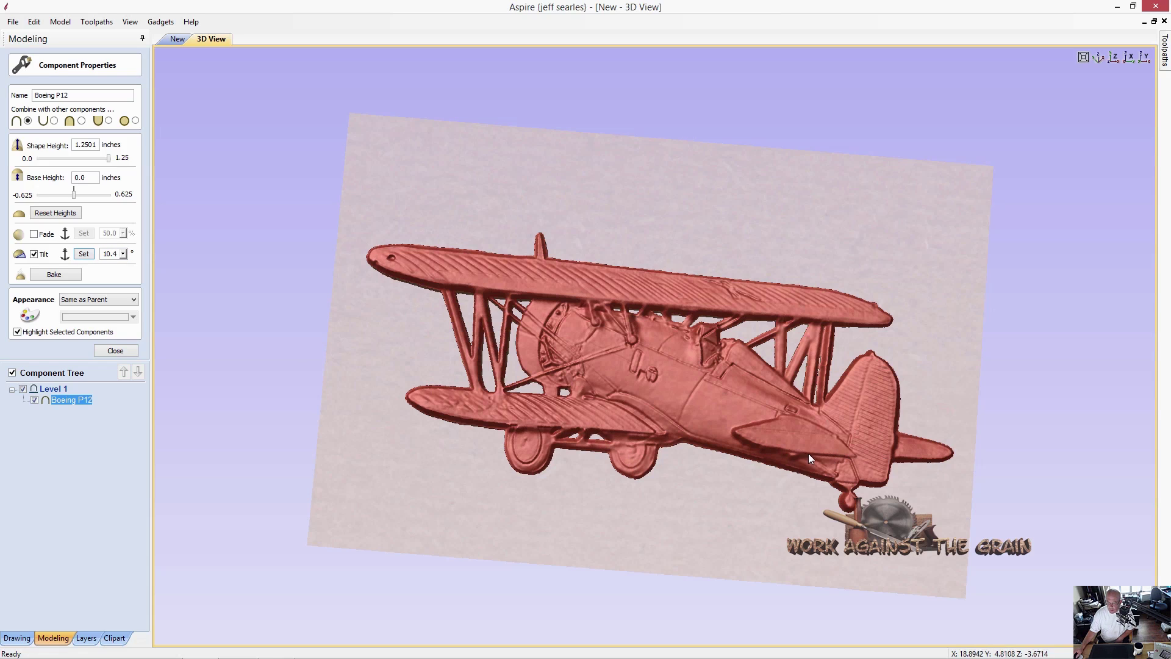
Fade the component from the tip of the right tailplane toward the engine, with a fade of 62%
click(177, 40)
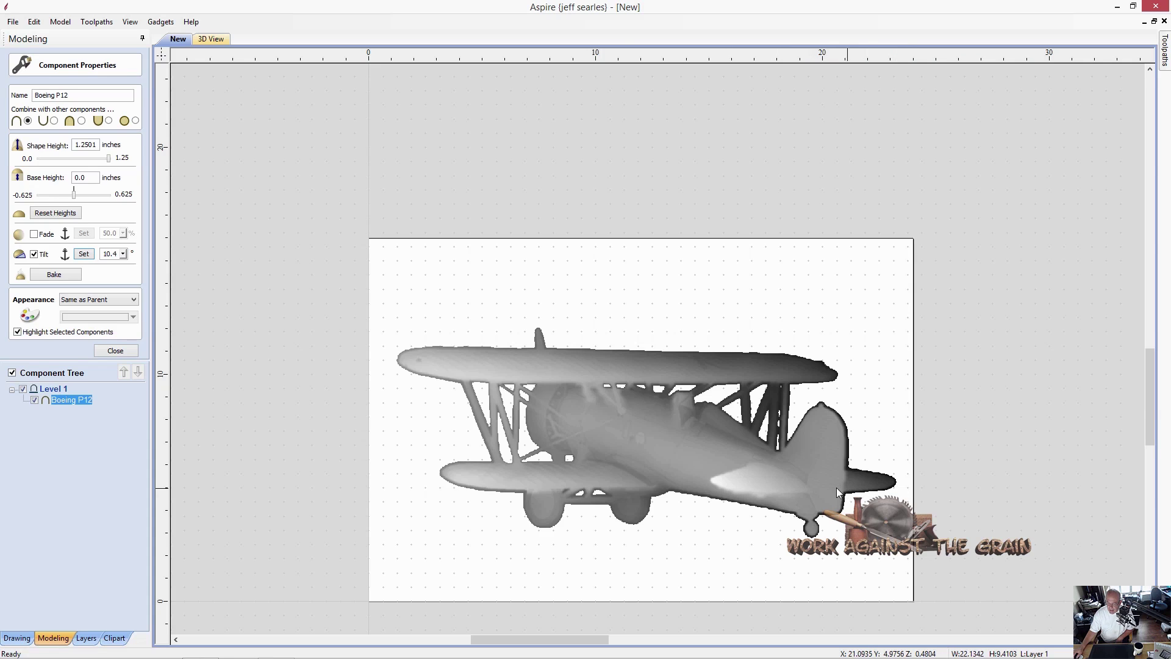
click(33, 234)
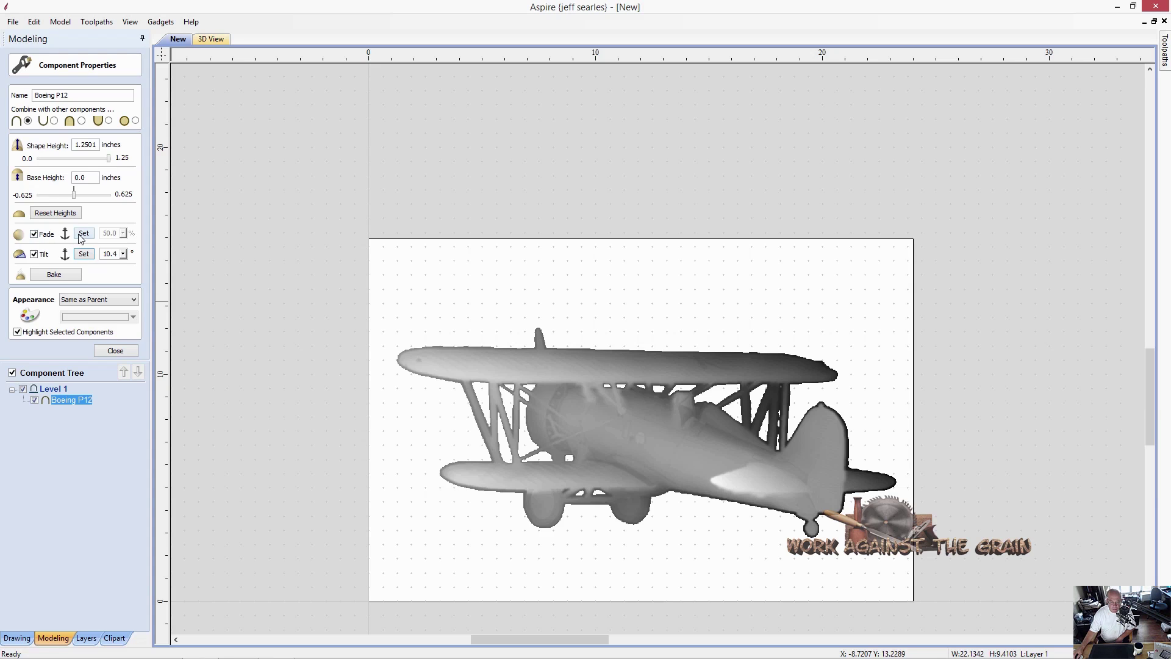
click(84, 234)
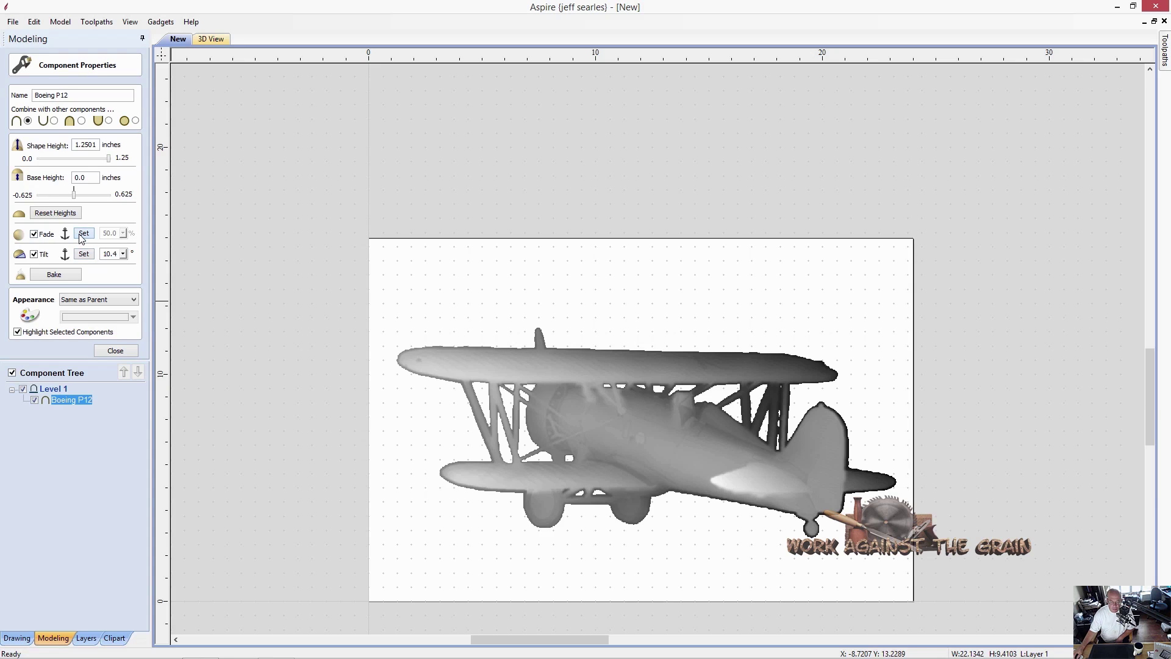
click(890, 478)
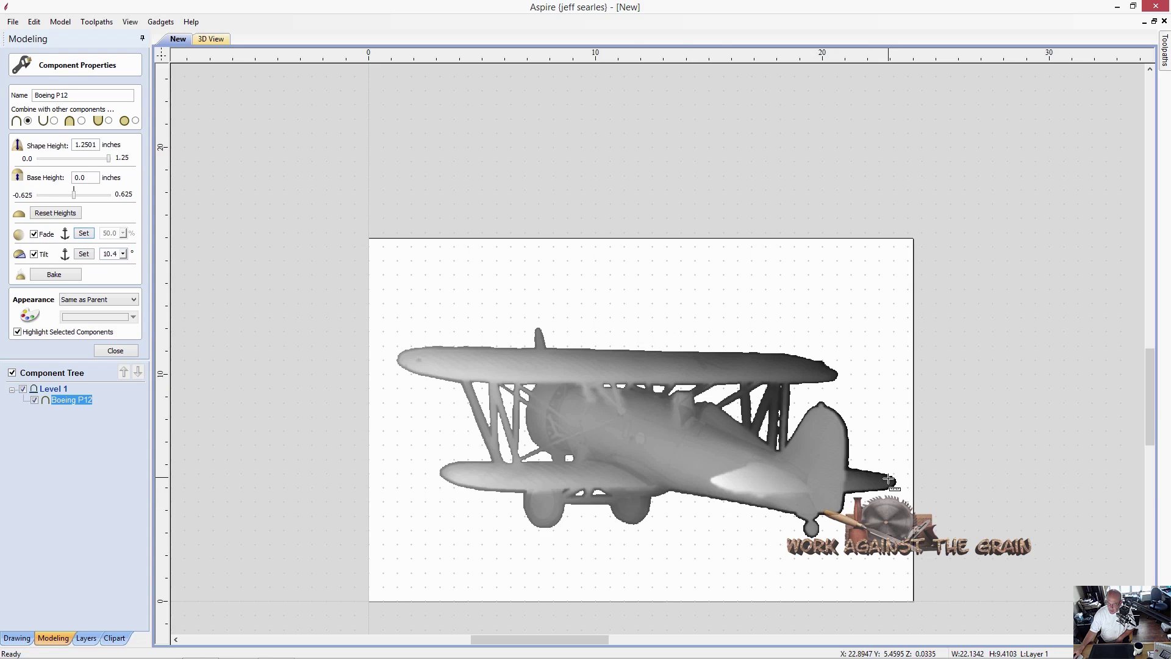
click(544, 410)
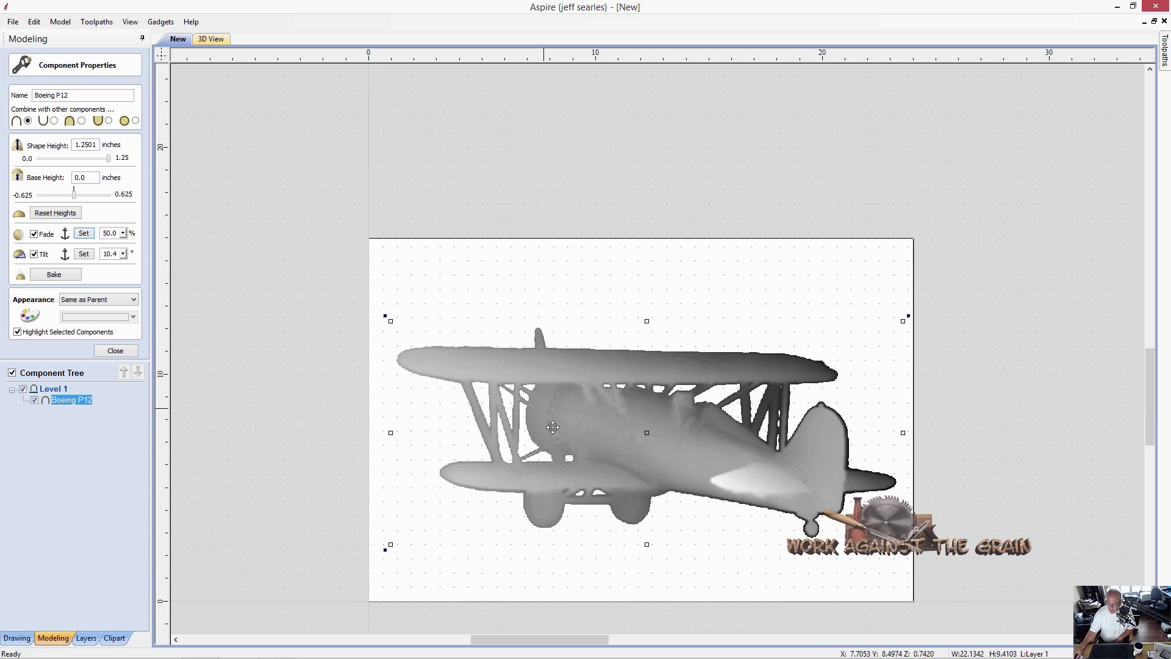
click(123, 234)
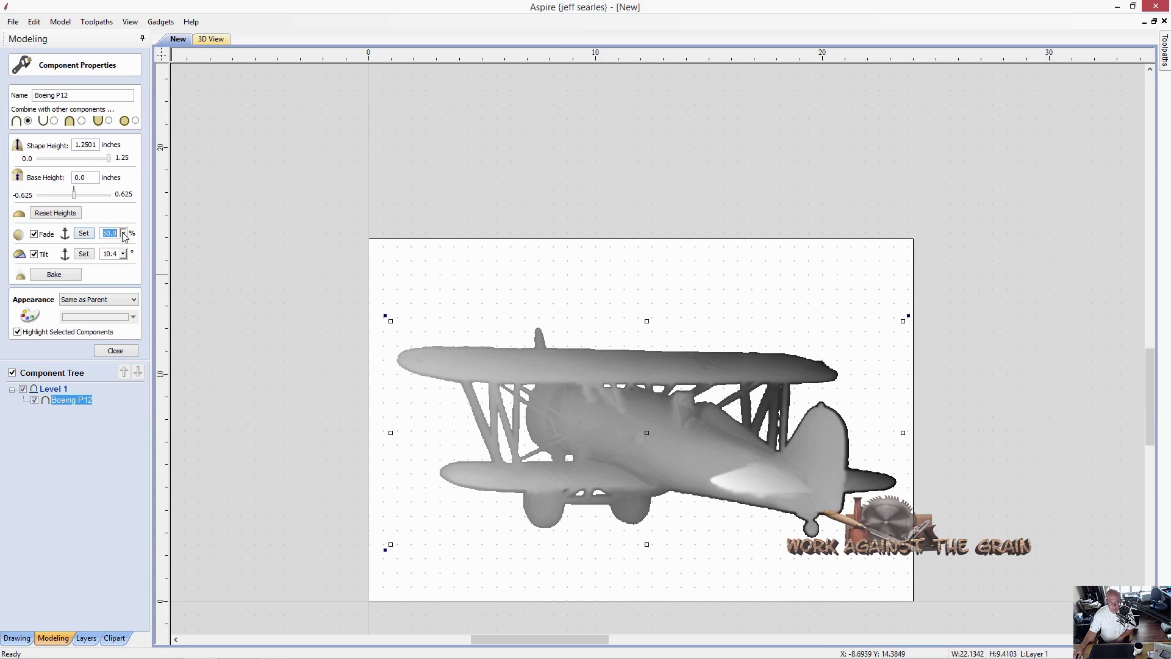
click(124, 235)
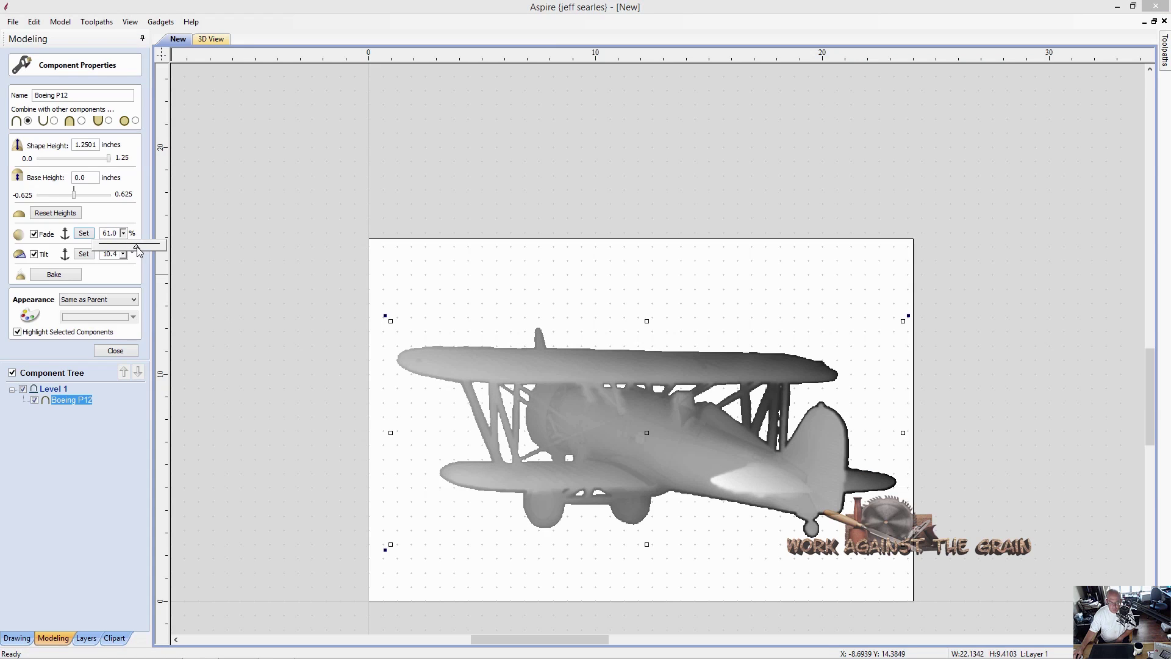
click(137, 250)
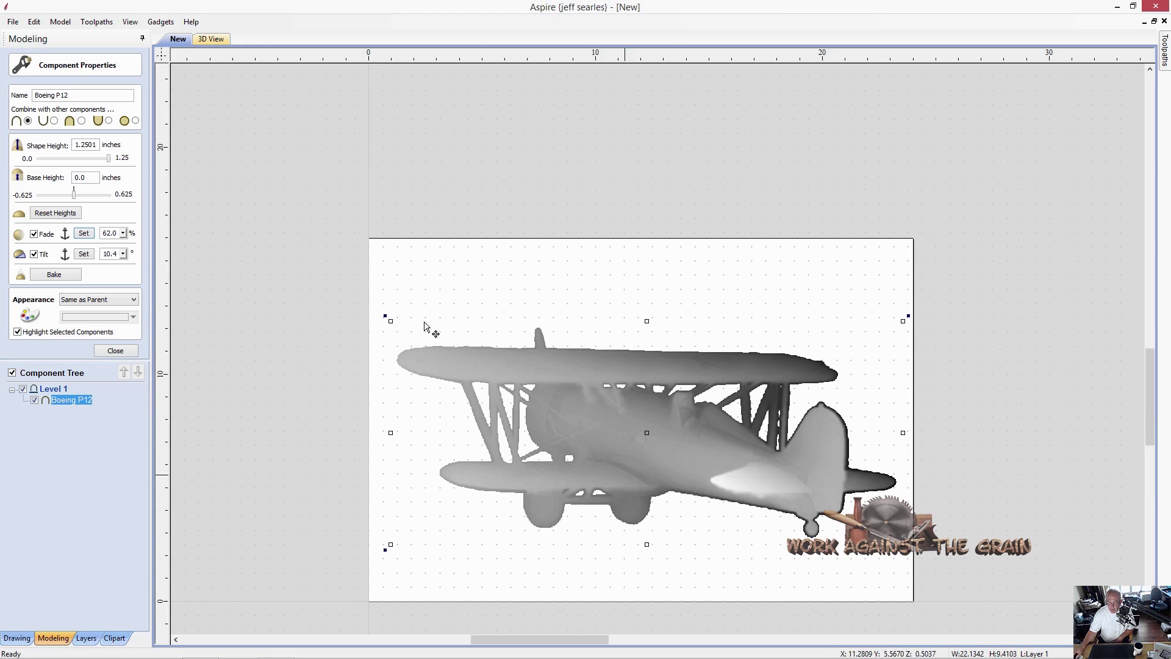
Inspect the tilted and faded biplane relief in 3D from several angles, then close the component properties
key(F3)
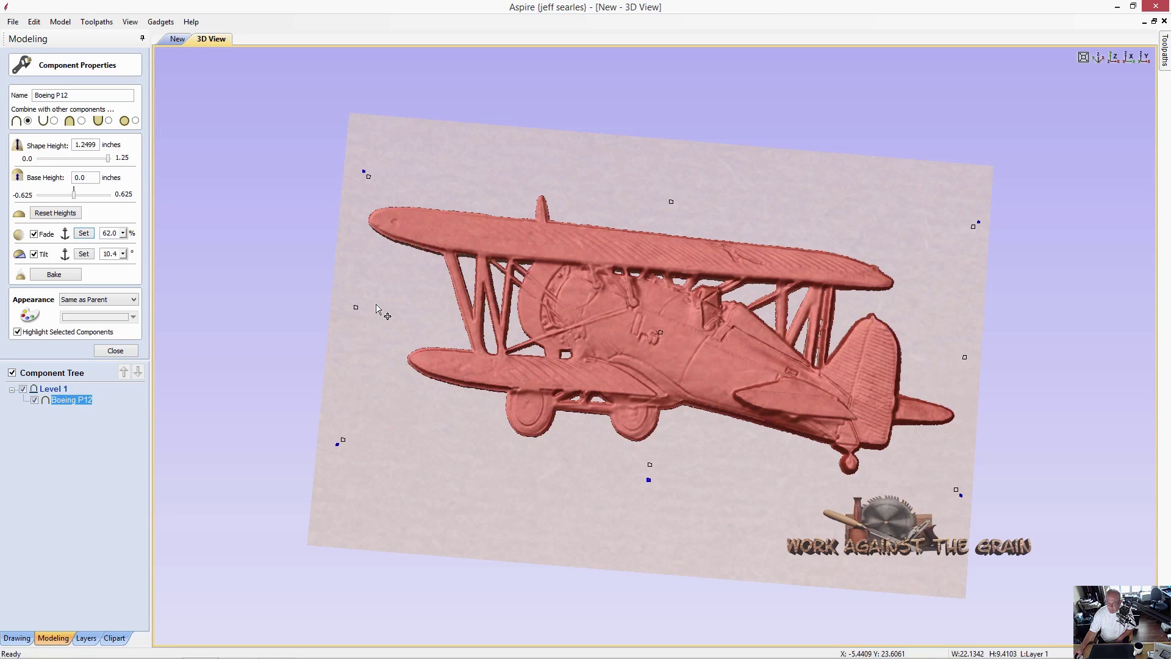
click(247, 279)
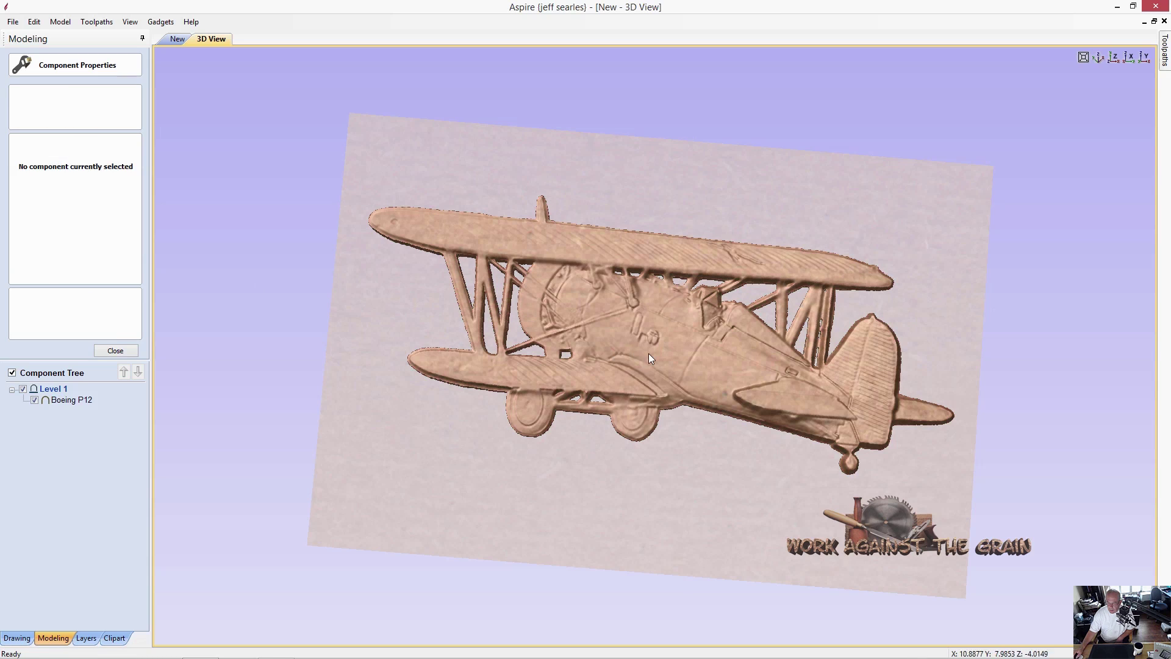
drag(630, 349, 627, 544)
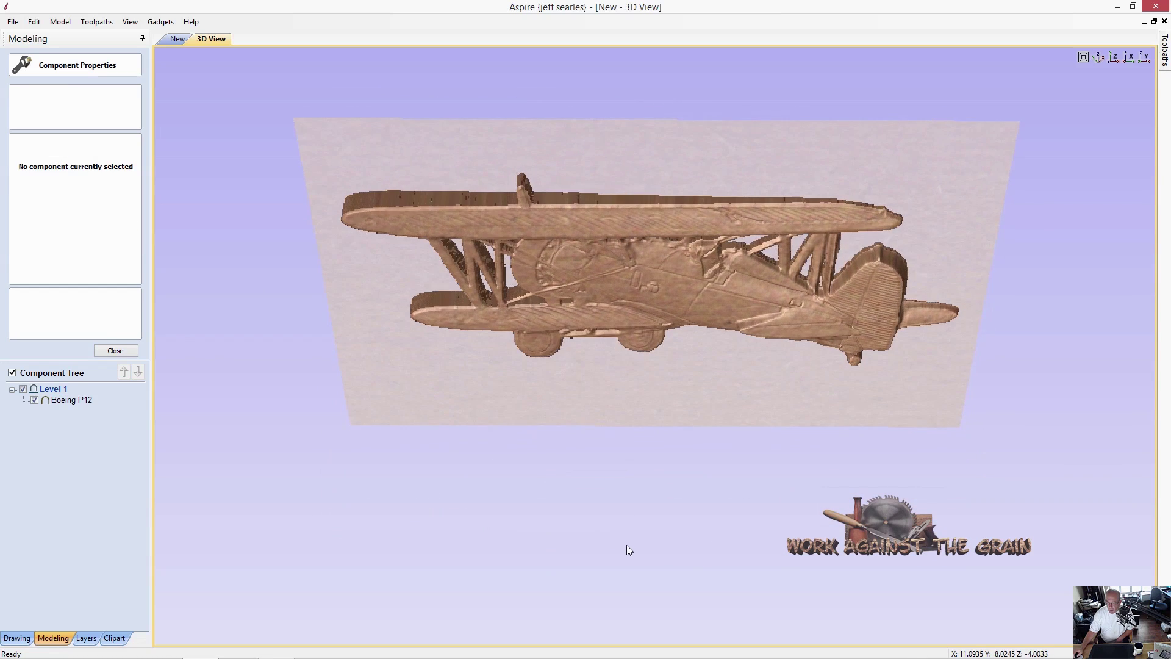
drag(540, 279, 800, 304)
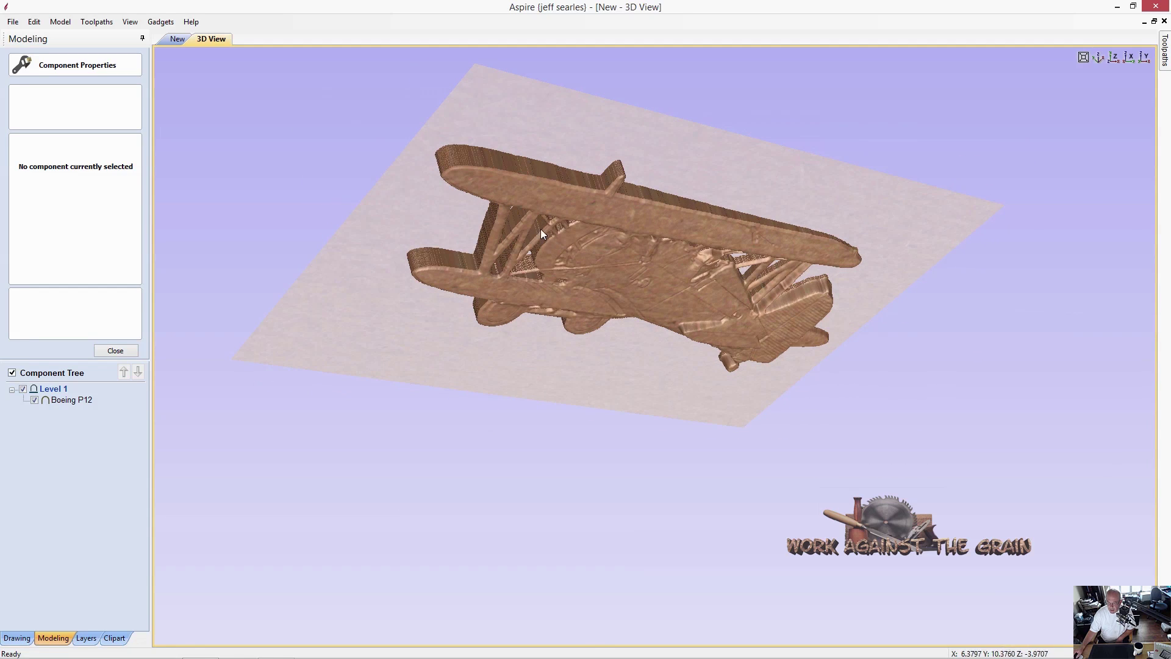
drag(643, 284, 525, 180)
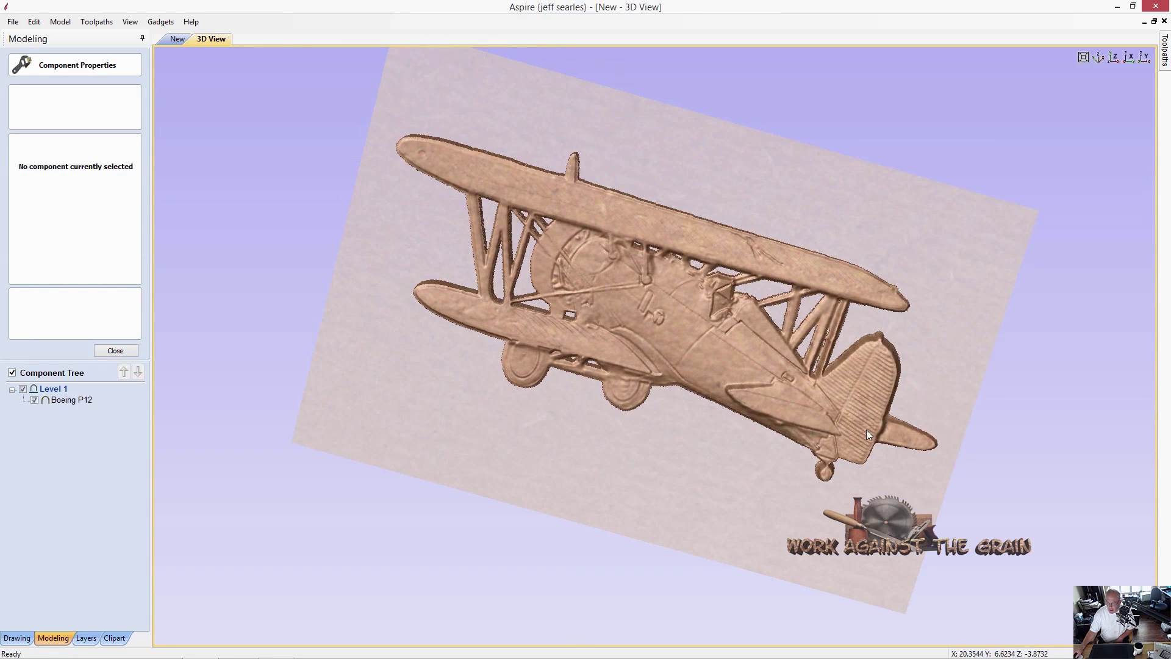
drag(869, 434, 716, 178)
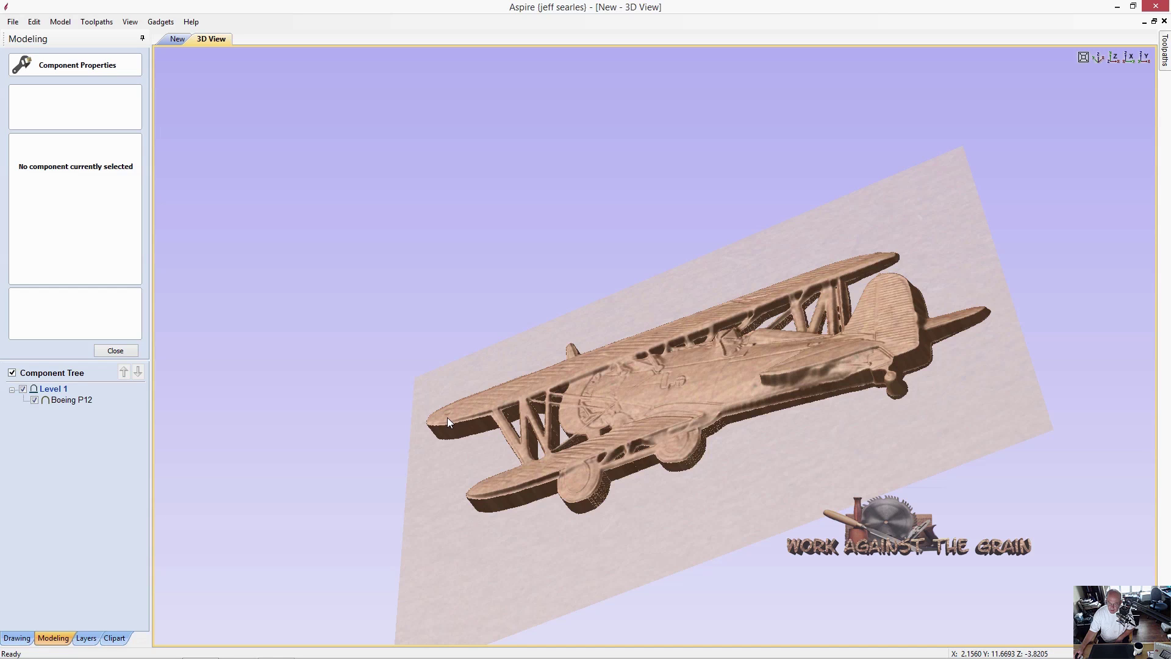
drag(689, 320, 756, 522)
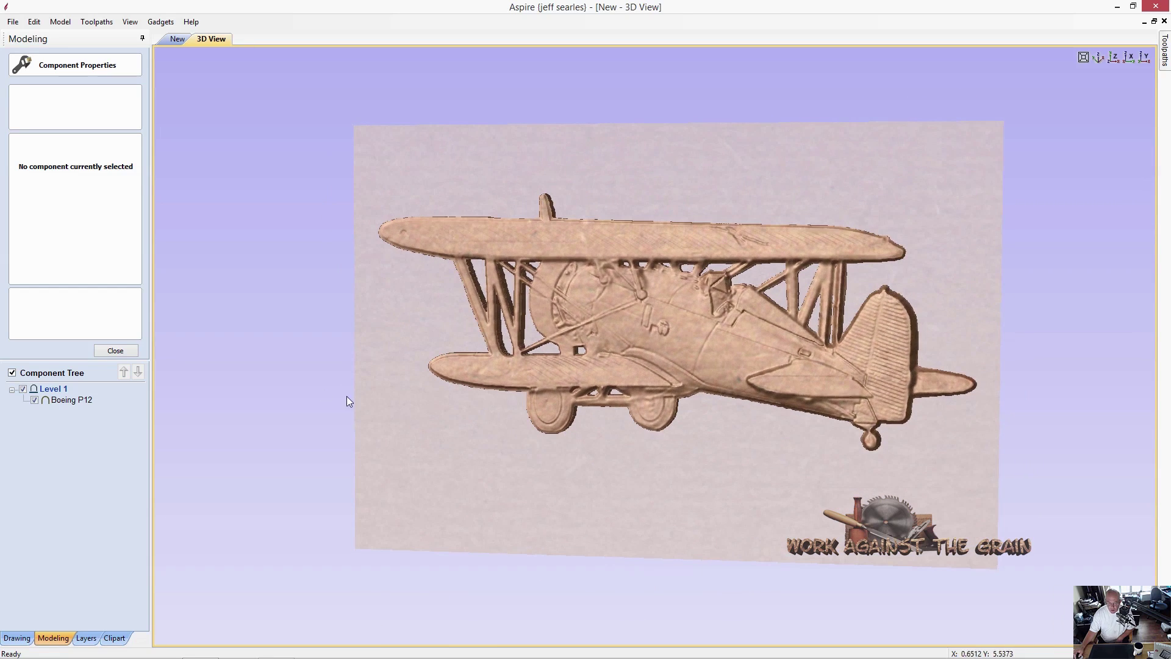
click(107, 349)
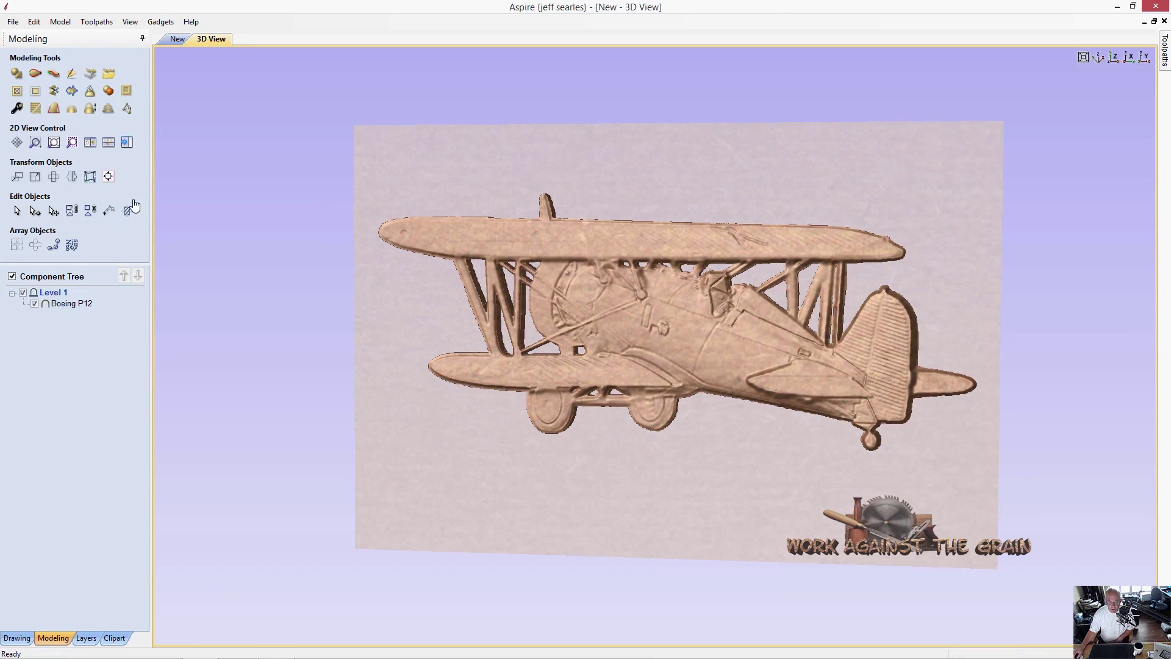
click(127, 143)
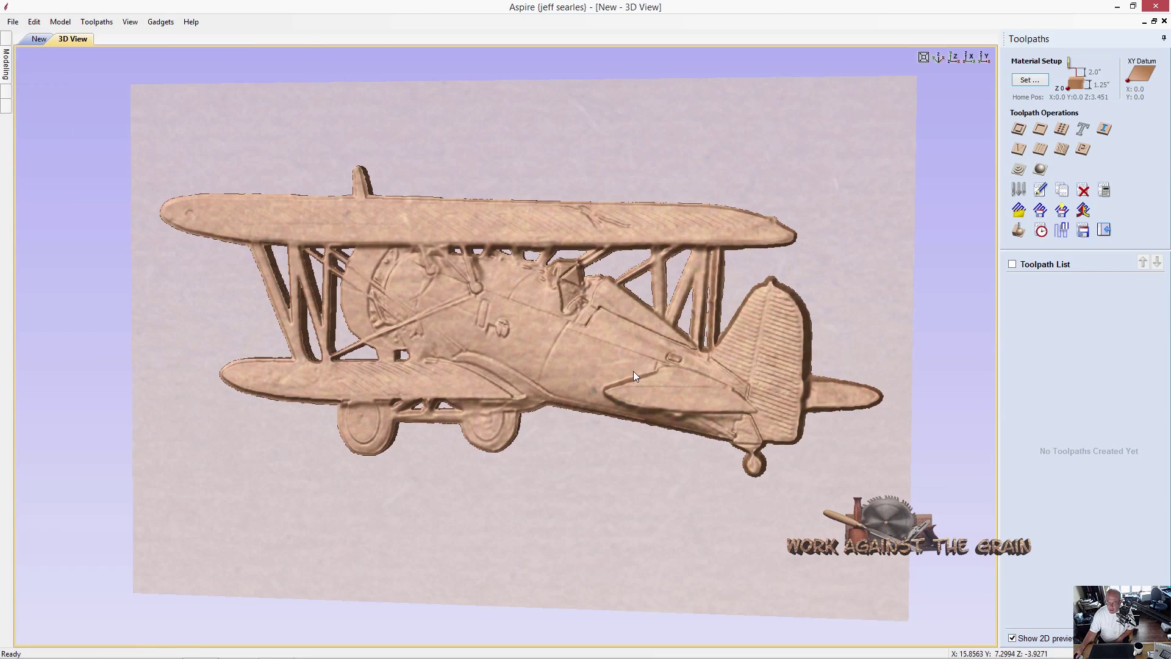
drag(651, 371, 780, 390)
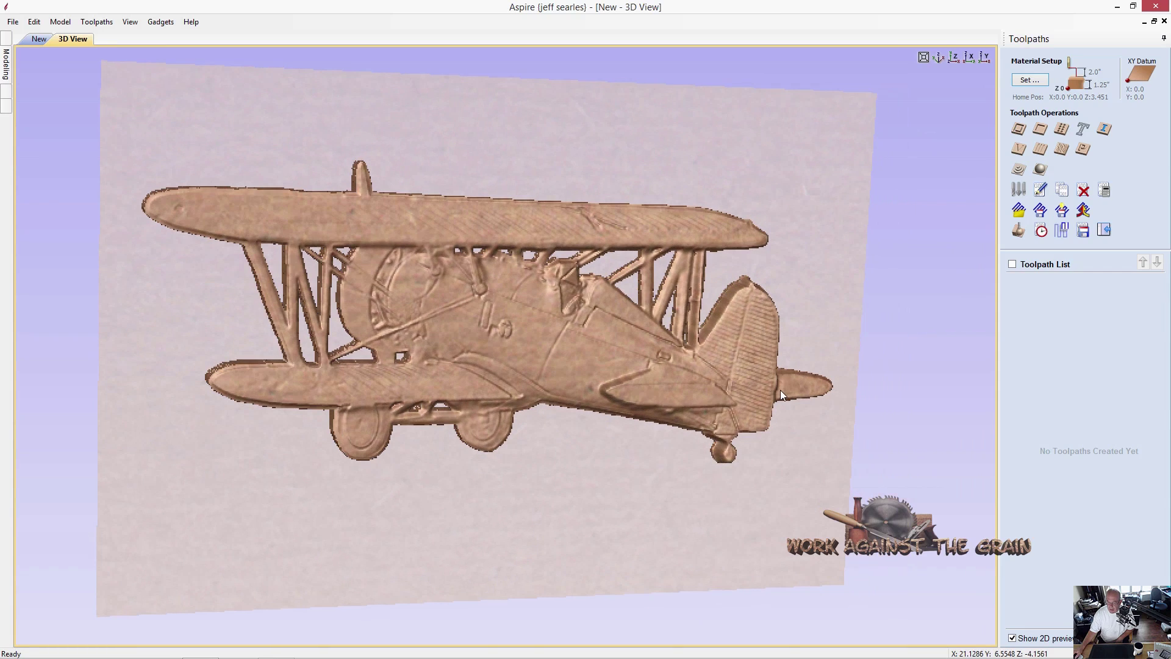
click(1039, 84)
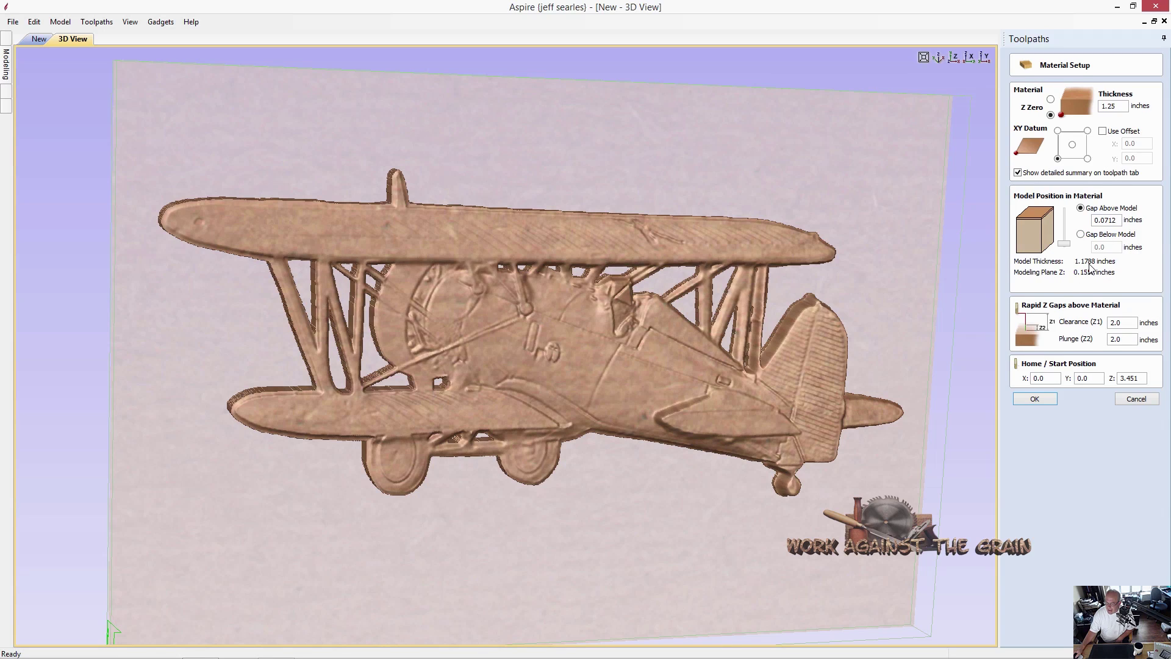
drag(492, 365, 380, 262)
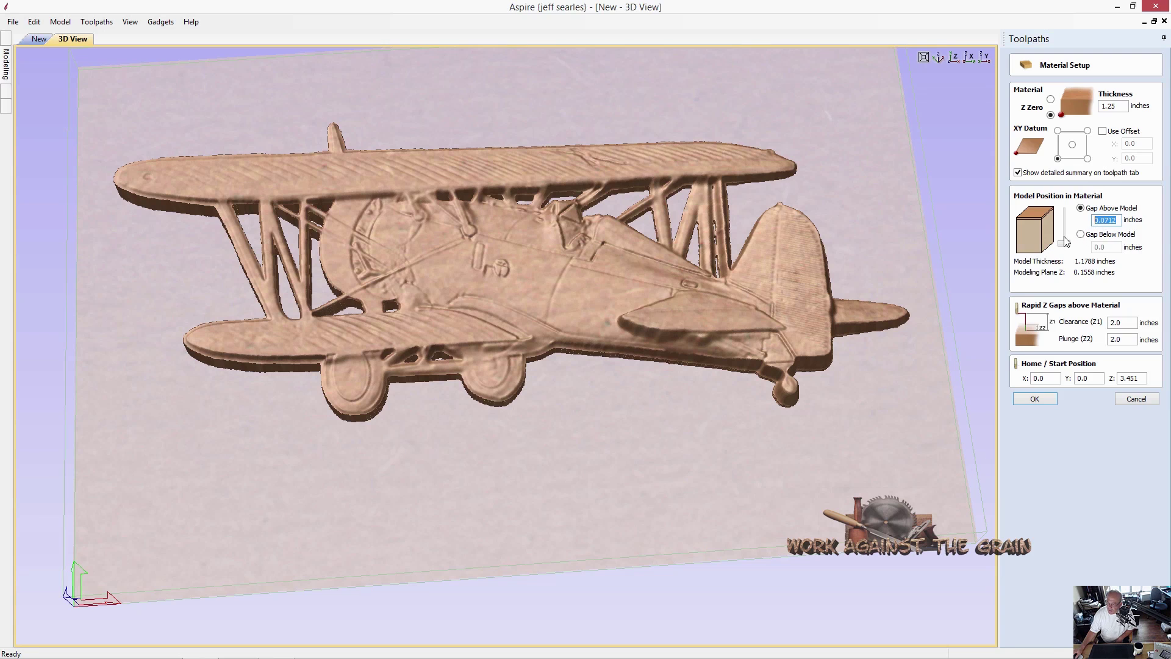
drag(1065, 242, 1065, 209)
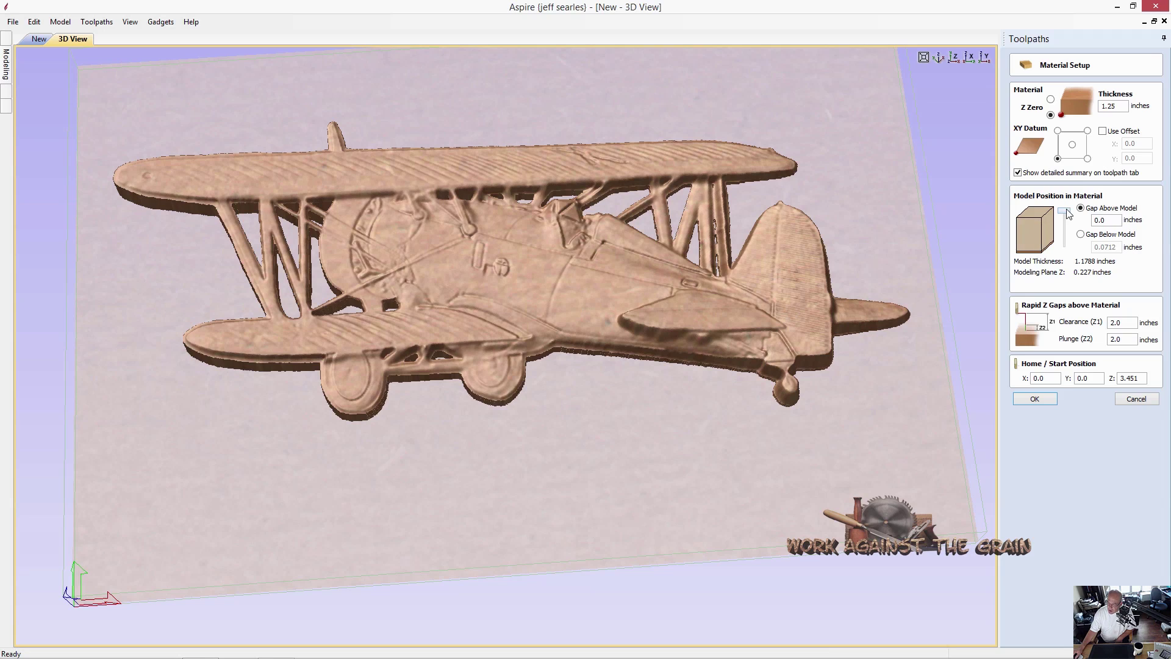
drag(1067, 210, 1067, 216)
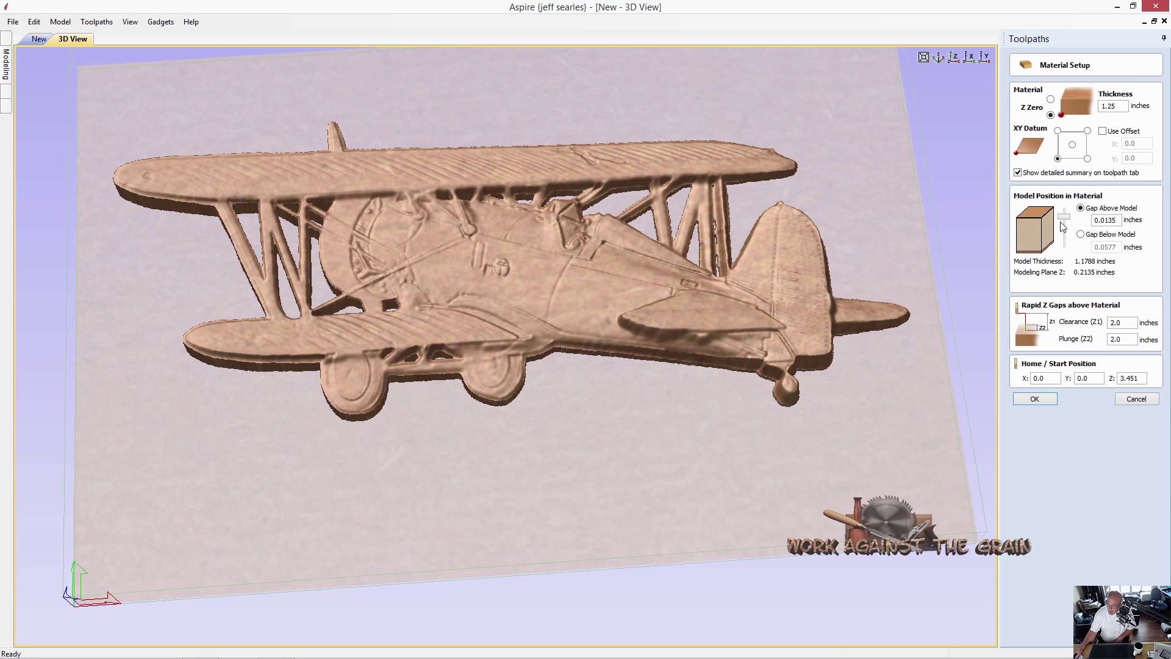
mouse_move(1065, 219)
mouse_down()
mouse_move(1066, 250)
mouse_move(1070, 212)
mouse_up()
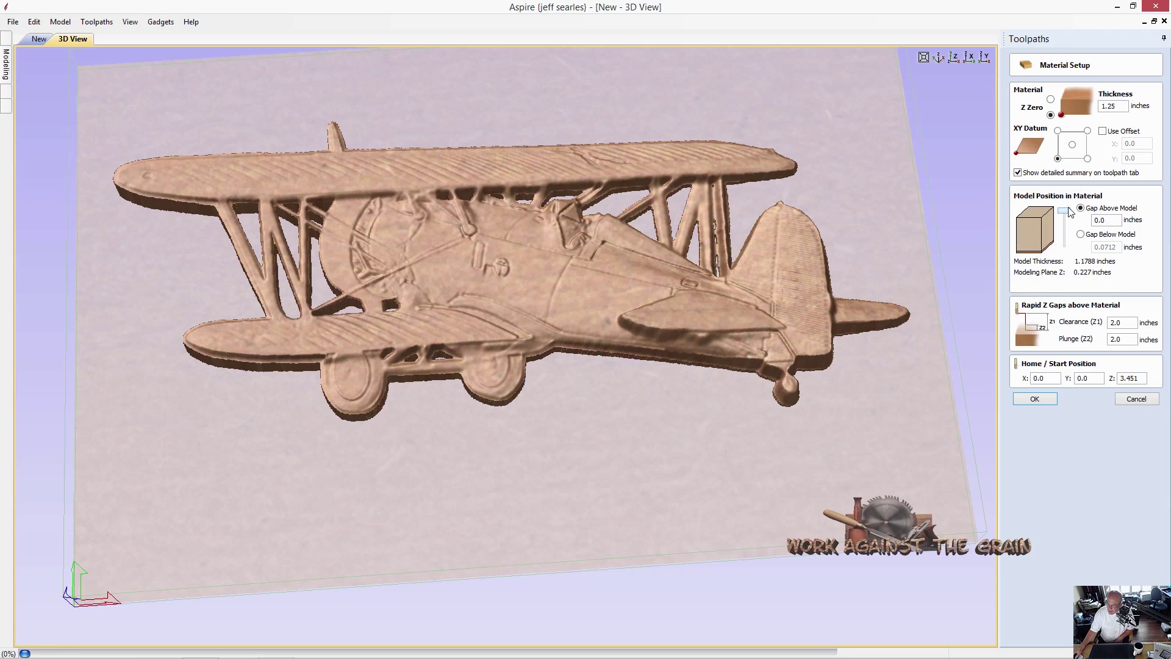
click(1126, 399)
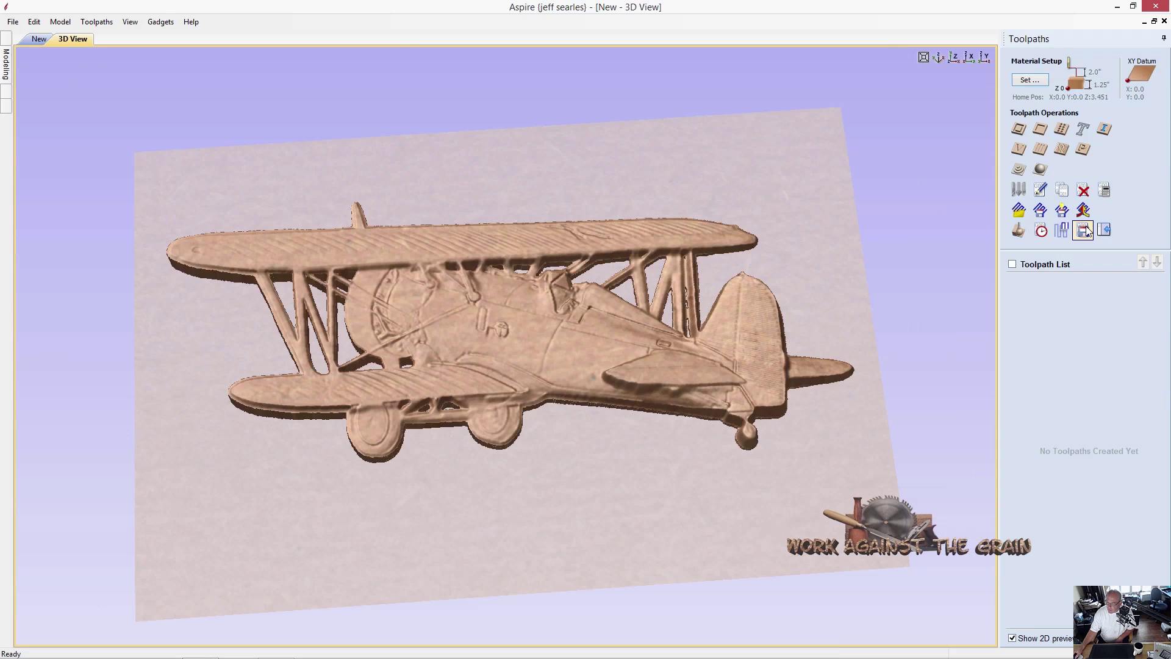
Set the material thickness in the job setup to 1.5 inches
key(F12)
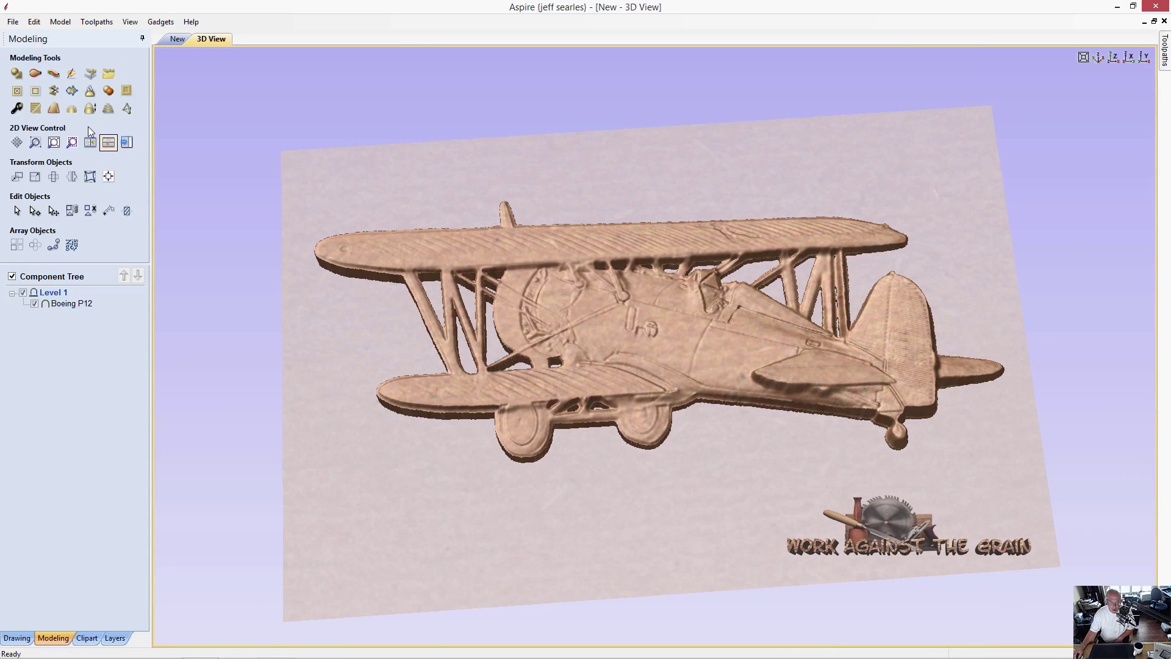
click(16, 637)
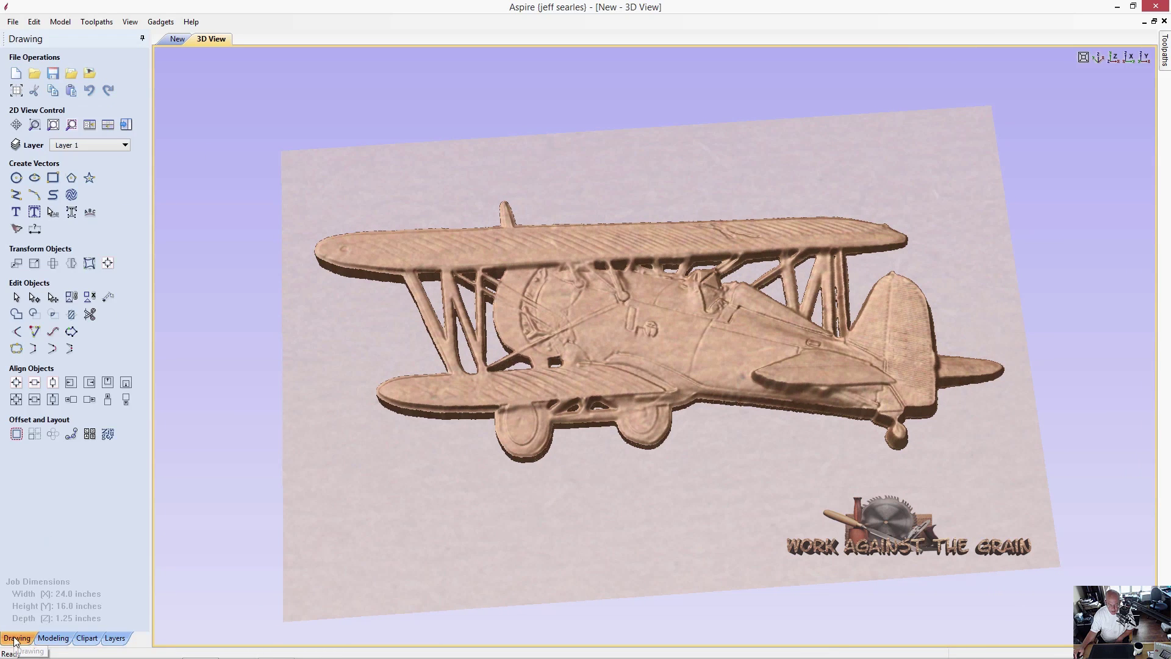
click(20, 95)
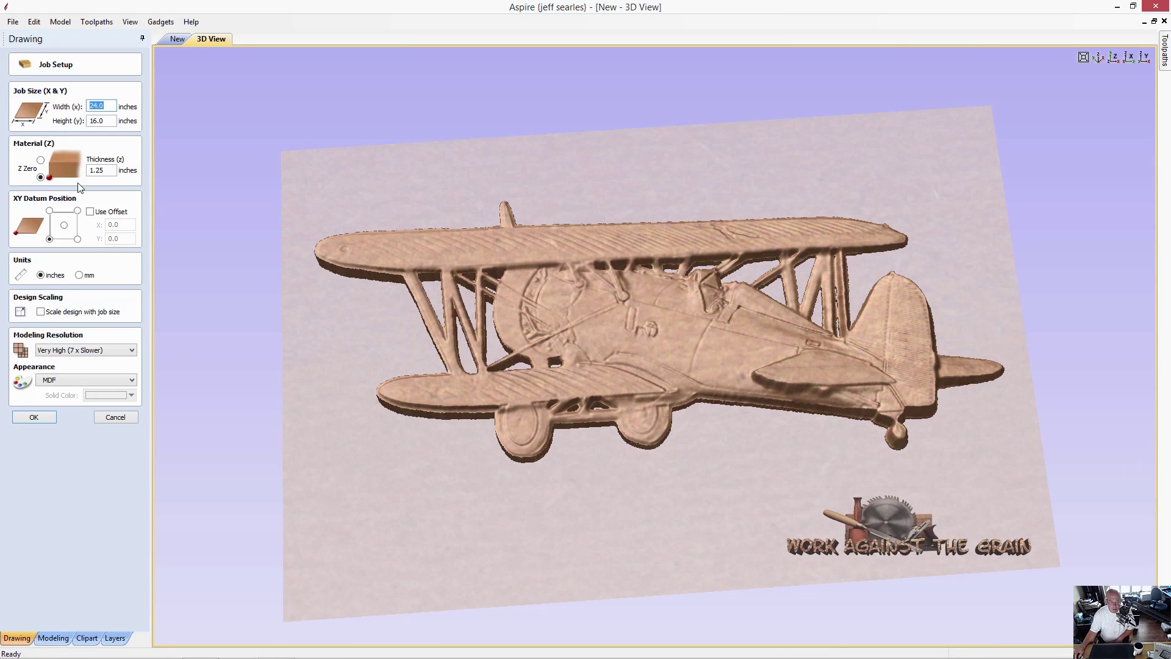
click(103, 170)
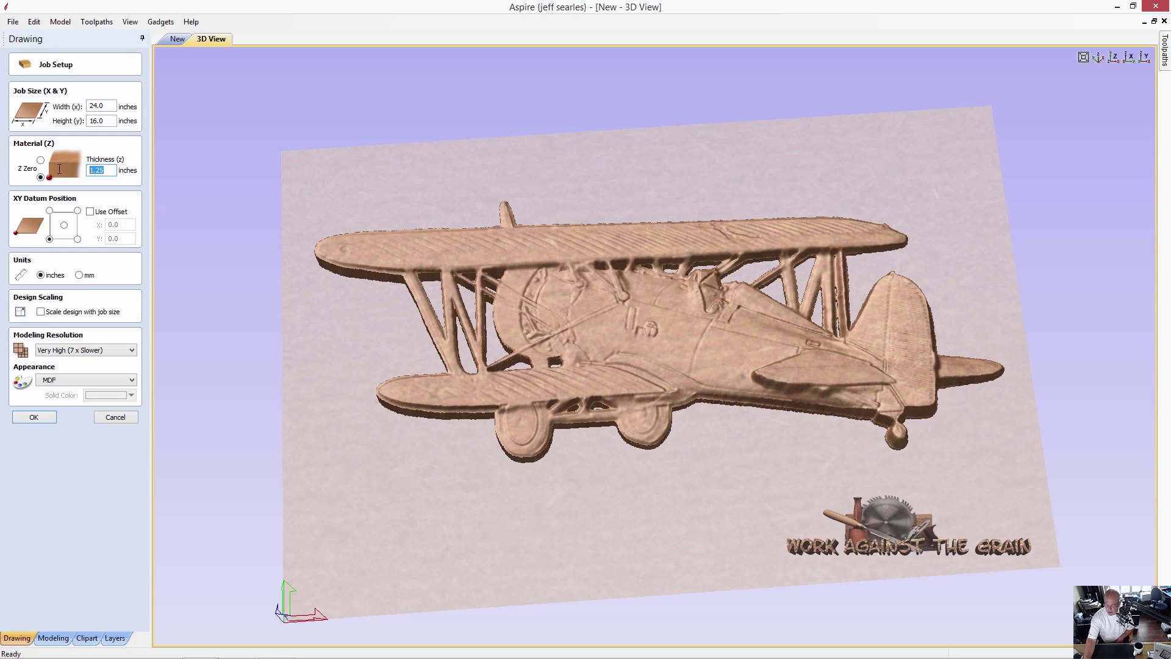
text(1.5)
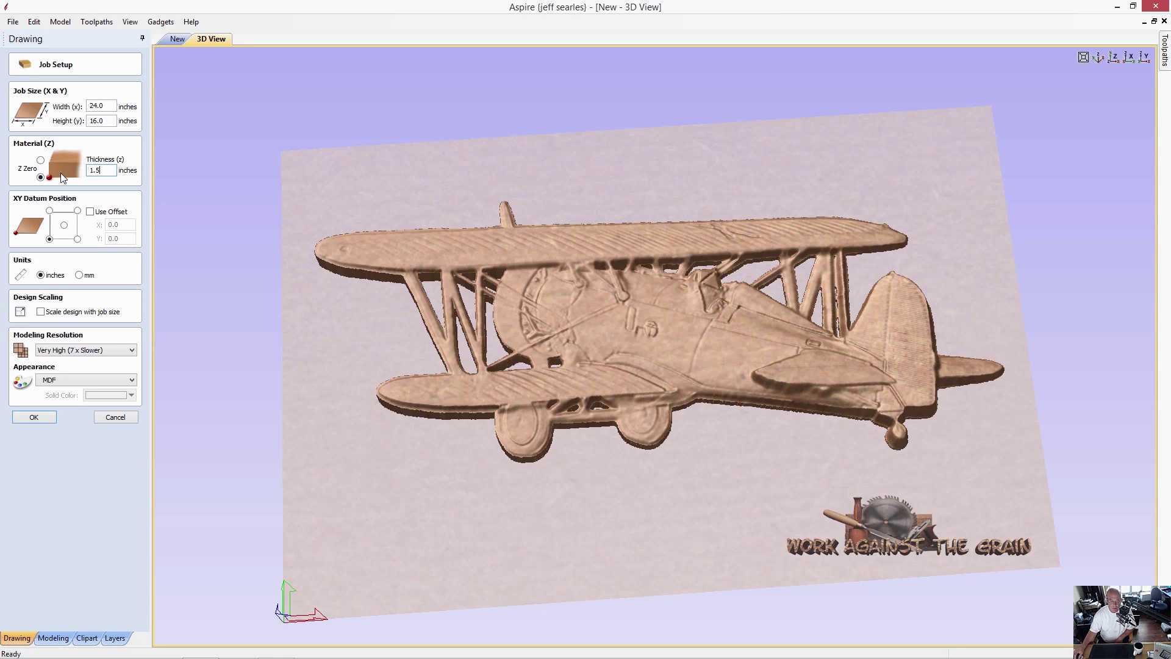
click(34, 418)
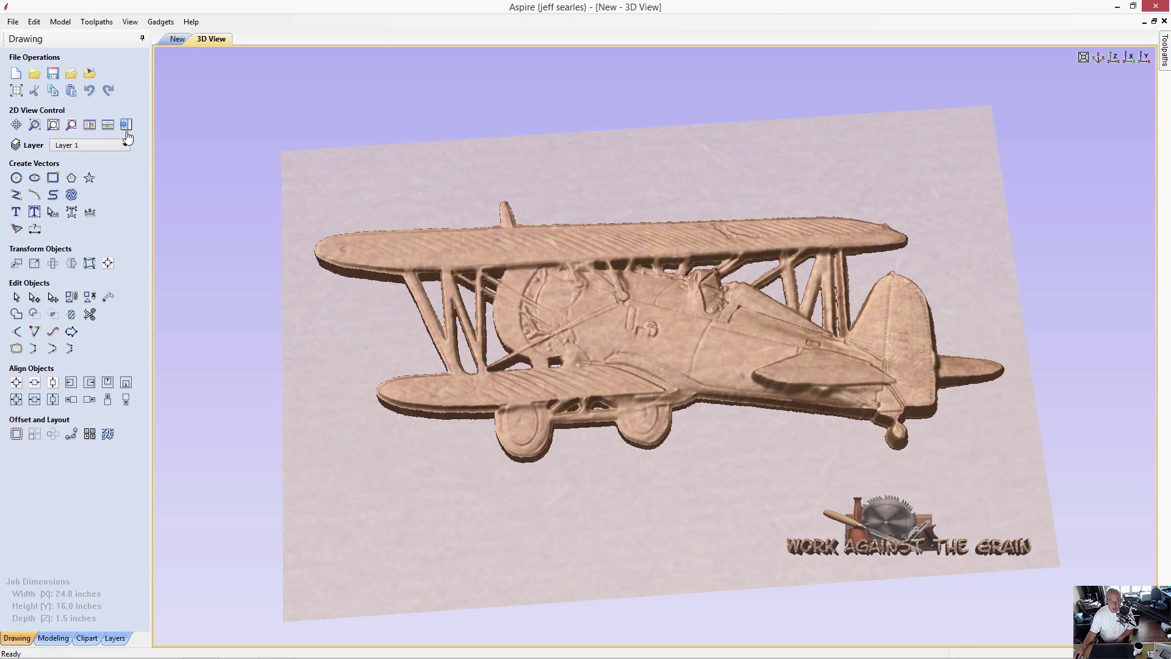
Position the model in the toolpath material setup with a 0.0625-inch gap above it, inspect it in 3D and accept the setup
click(127, 129)
click(1030, 80)
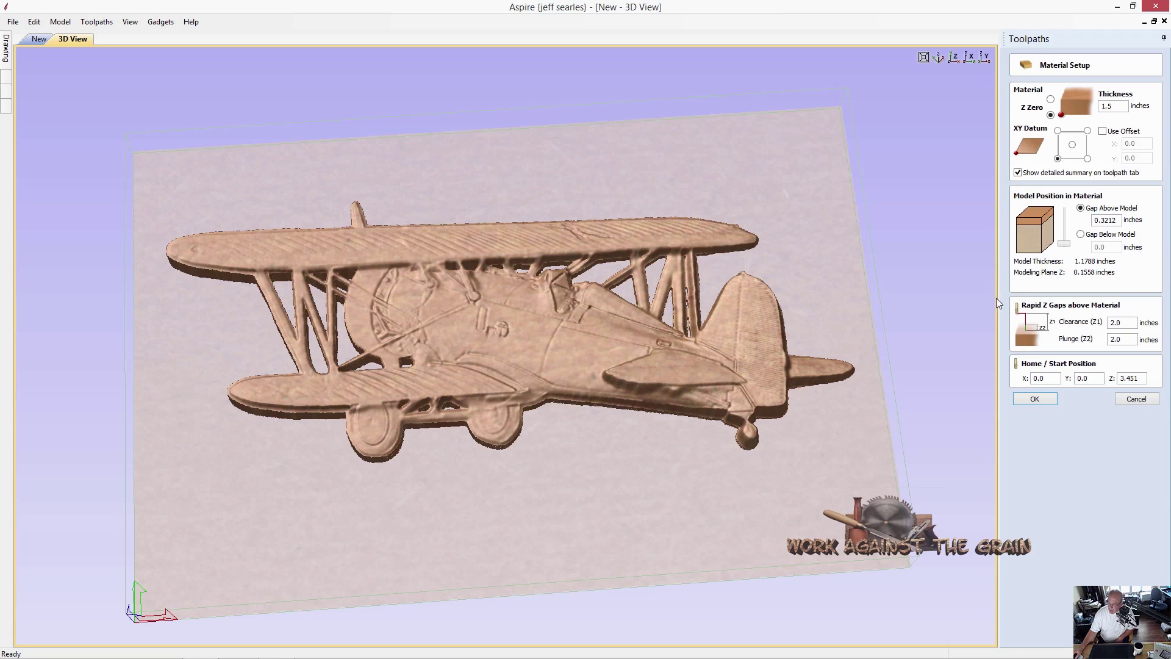
drag(552, 336, 558, 176)
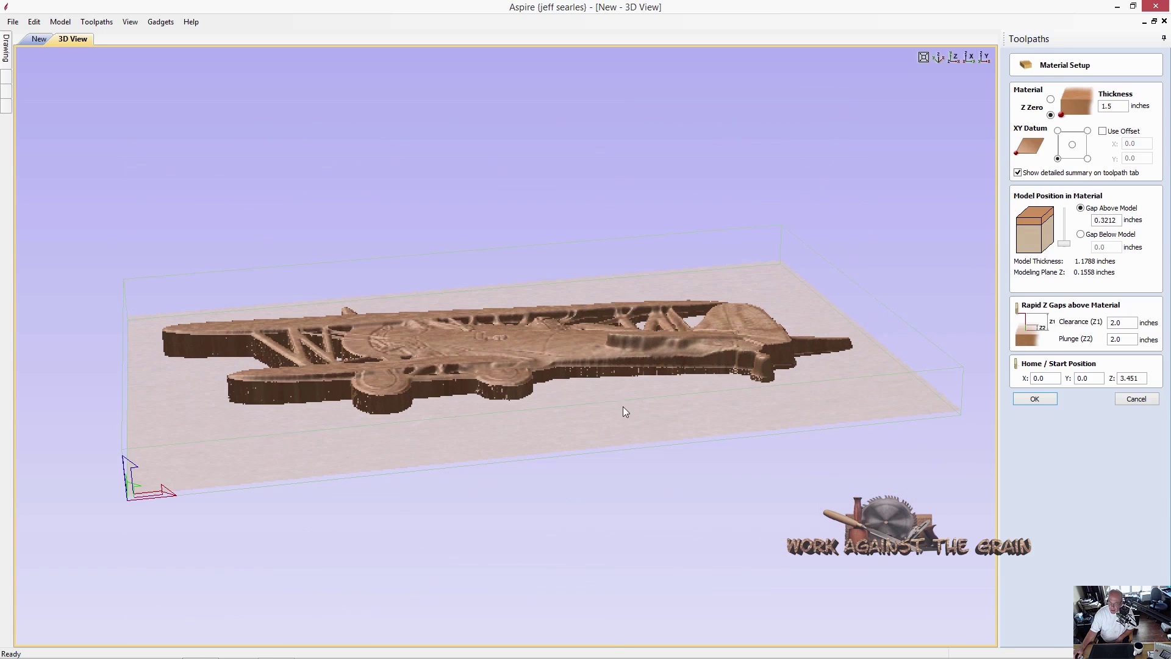
drag(635, 316, 643, 397)
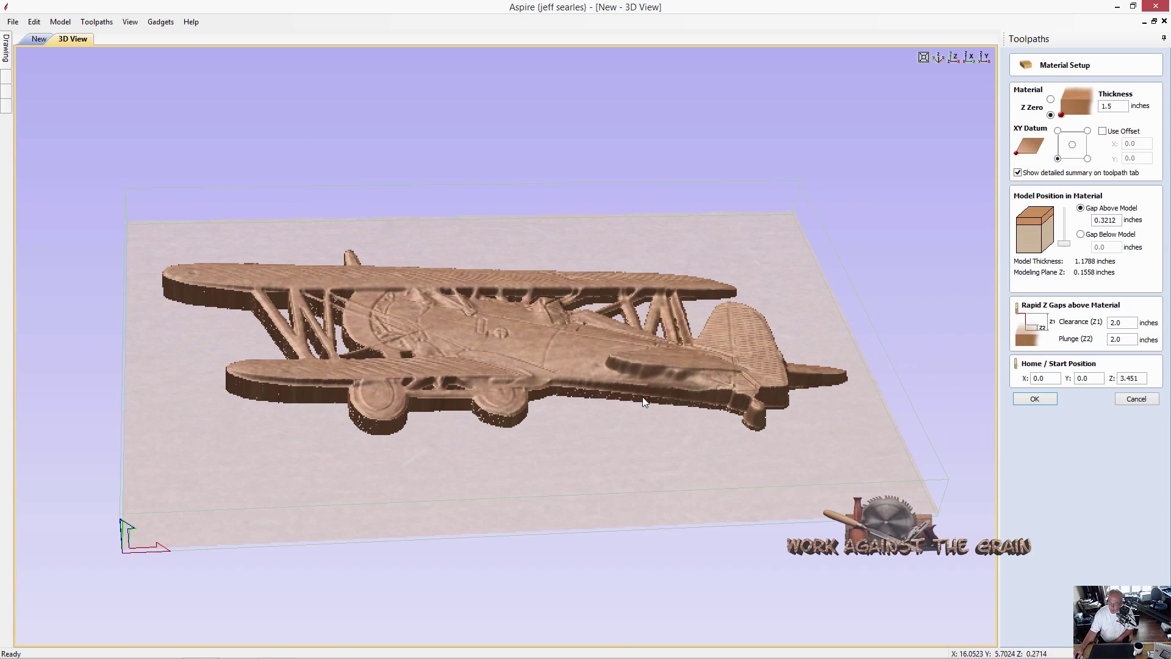
drag(480, 293, 533, 339)
drag(1067, 245, 1065, 208)
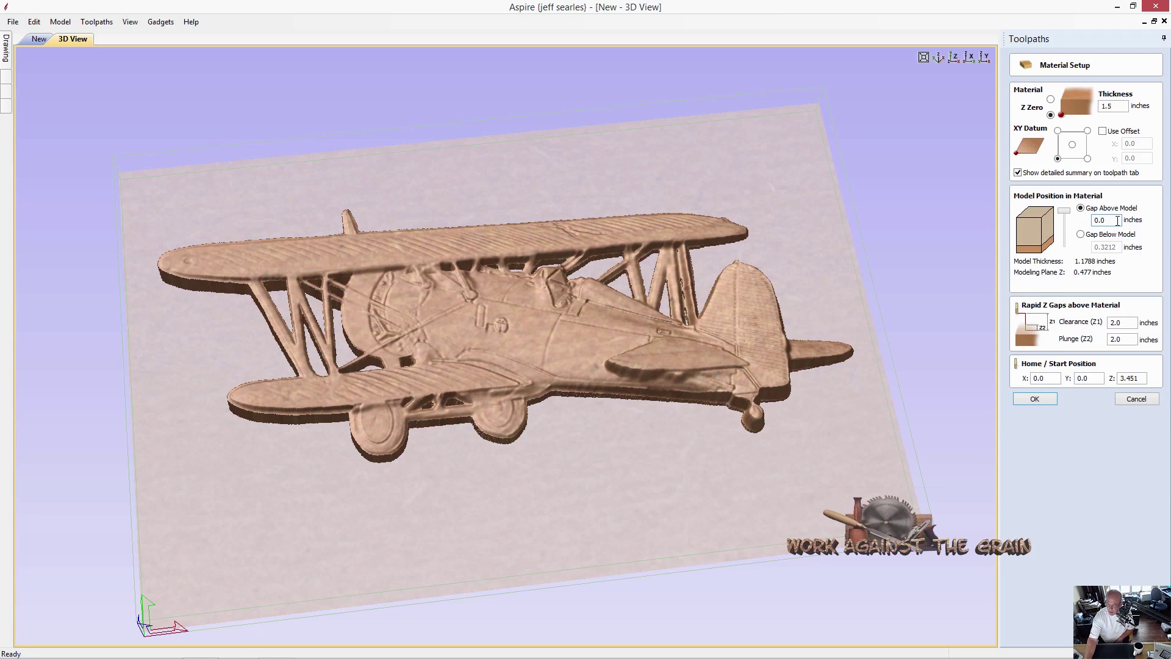
text(625)
key(Tab)
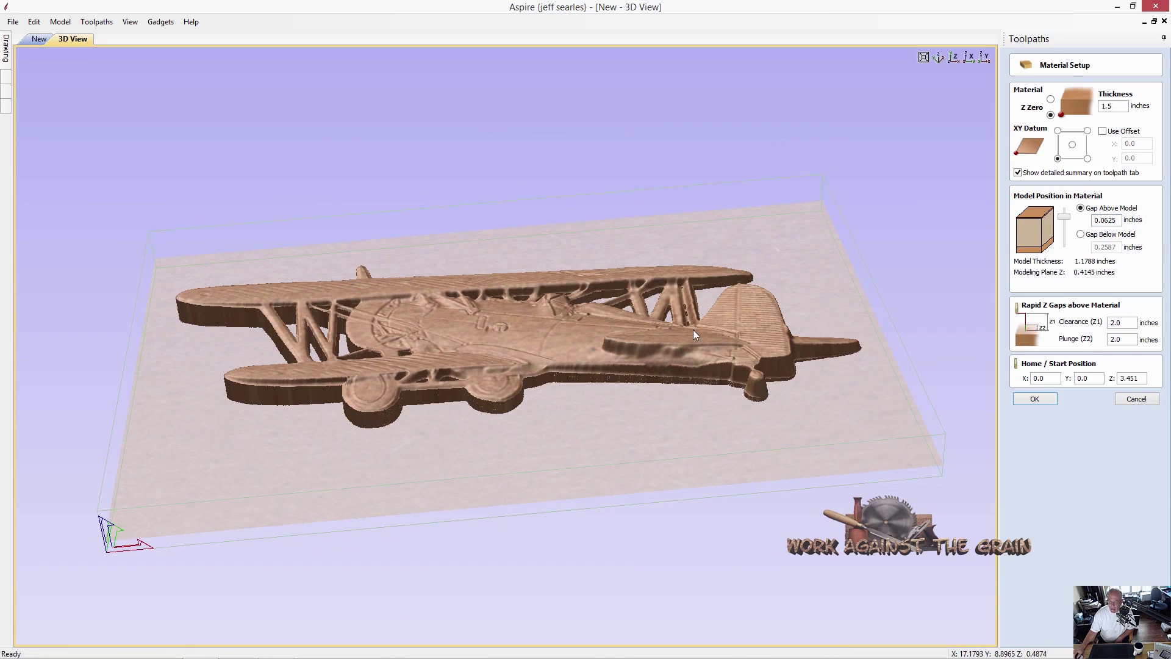
drag(541, 352, 552, 539)
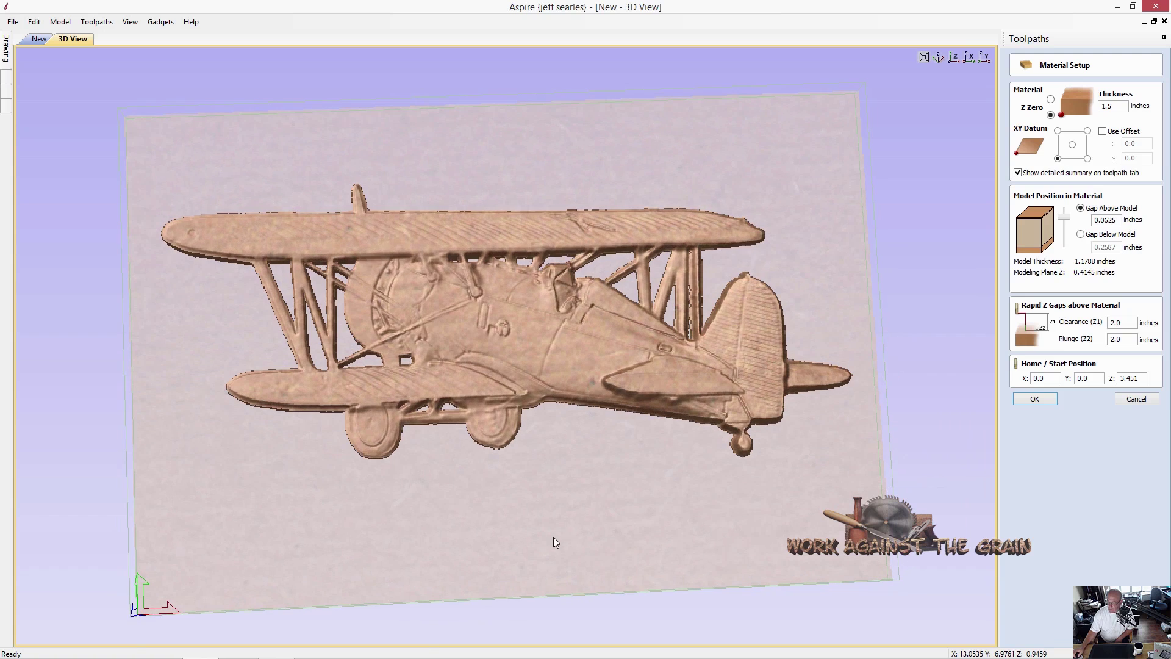
click(1042, 402)
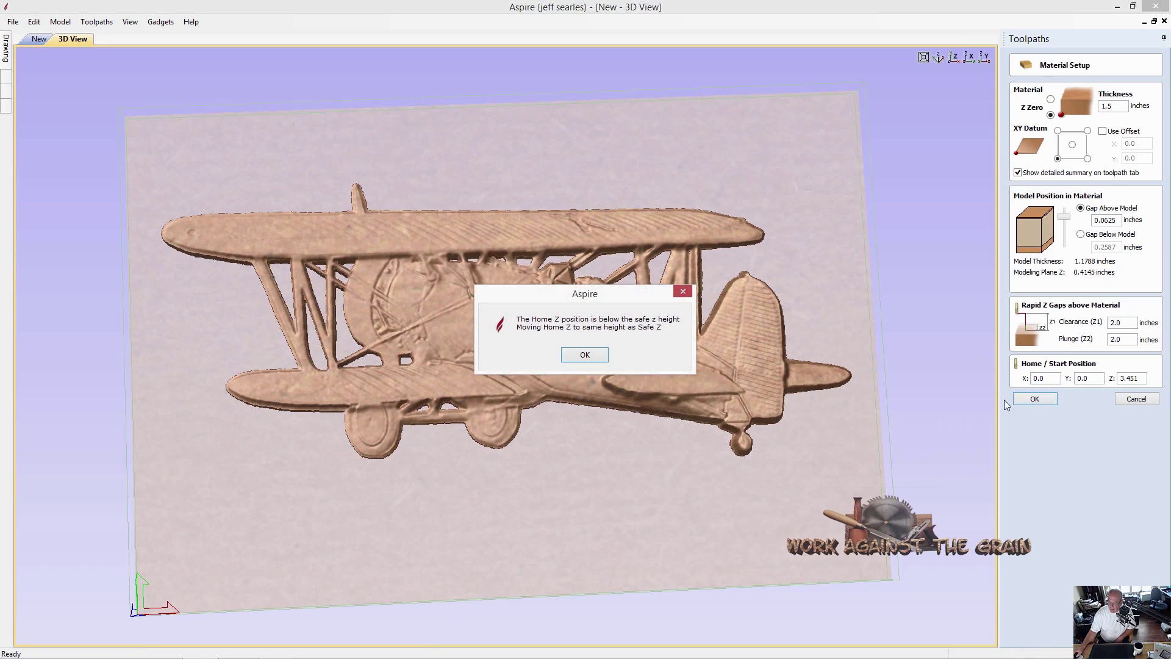
click(584, 355)
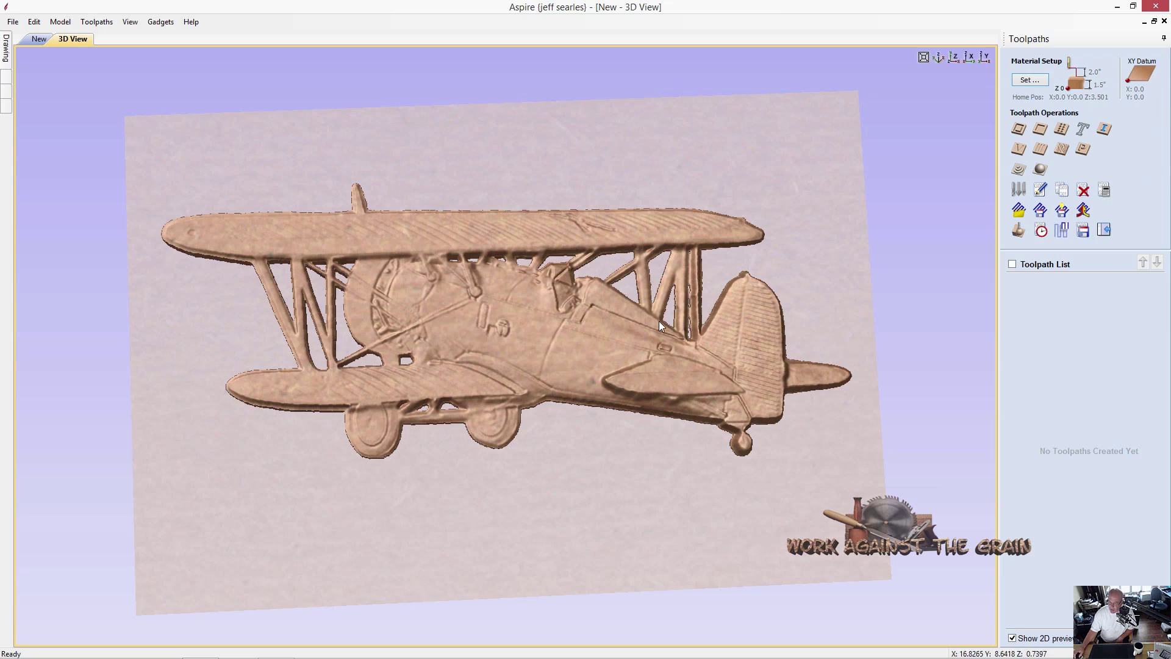
Draw a square-cornered rectangle of about 22.6 × 13.75 inches around the biplane in the 2D view
drag(611, 418, 608, 428)
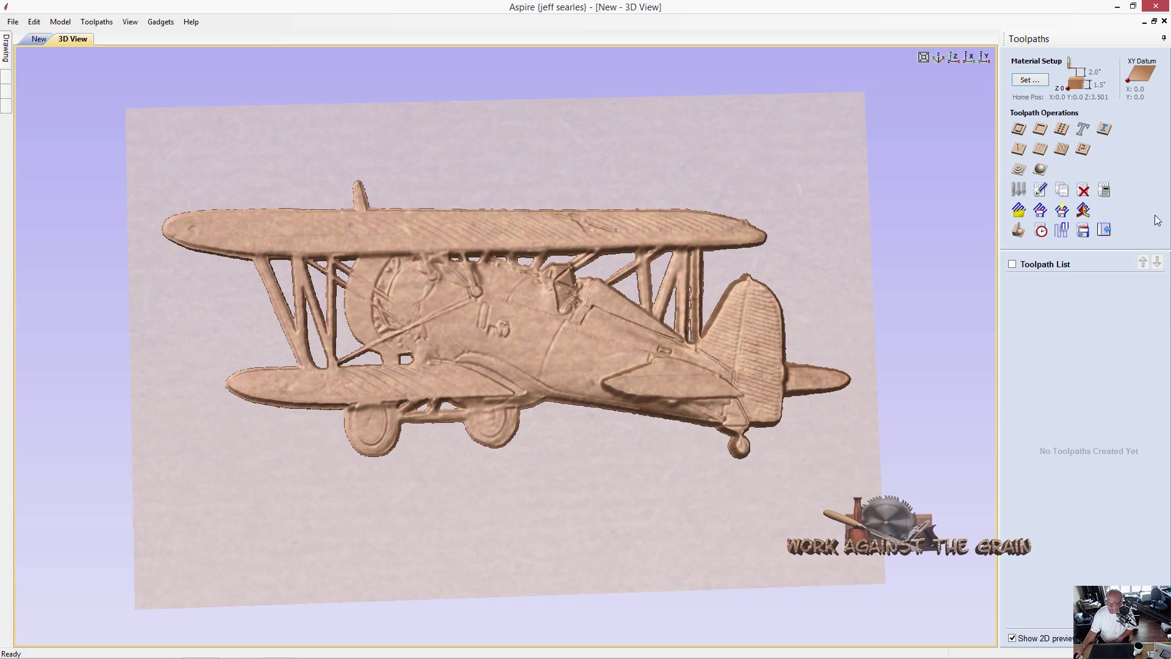
key(F2)
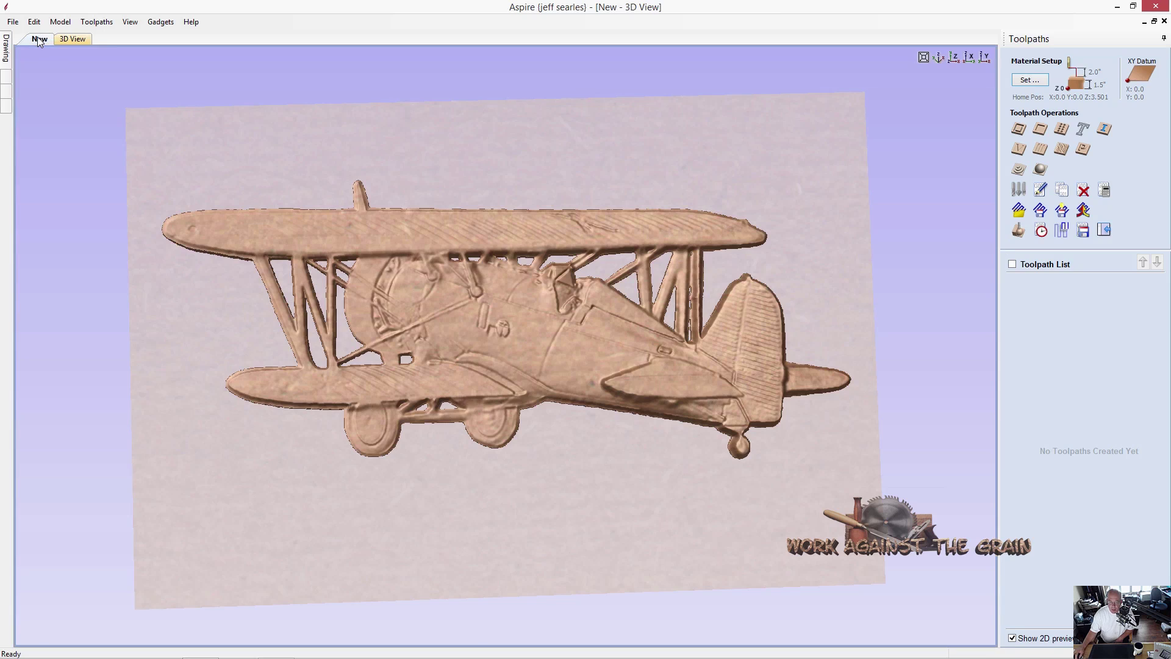
click(1104, 229)
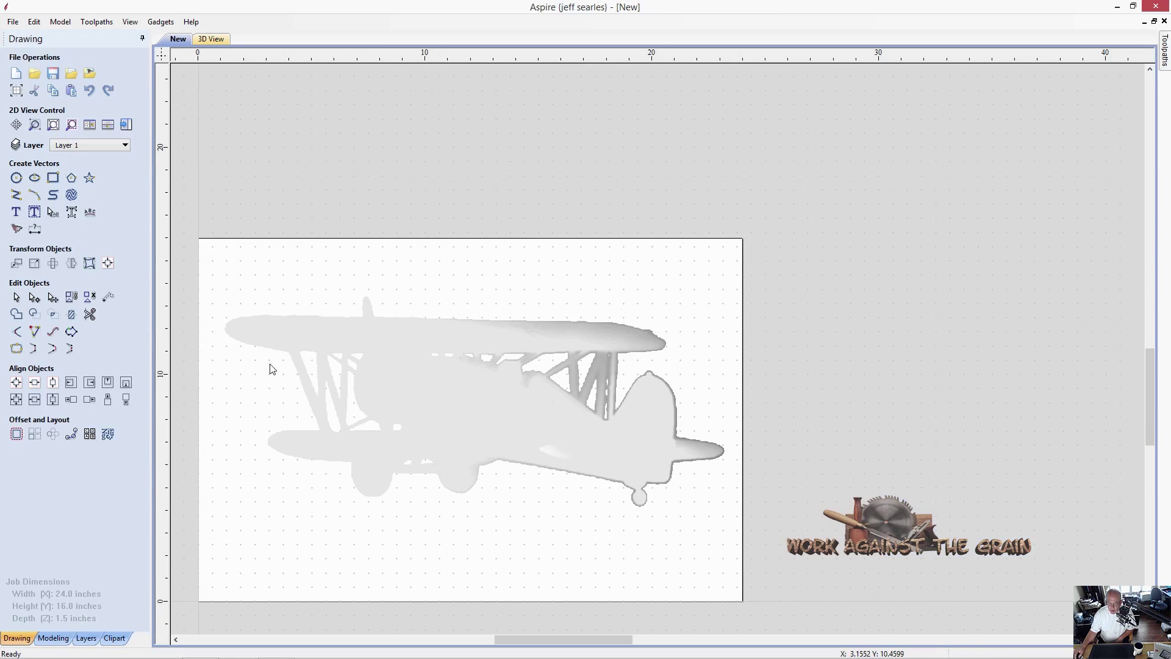
click(54, 178)
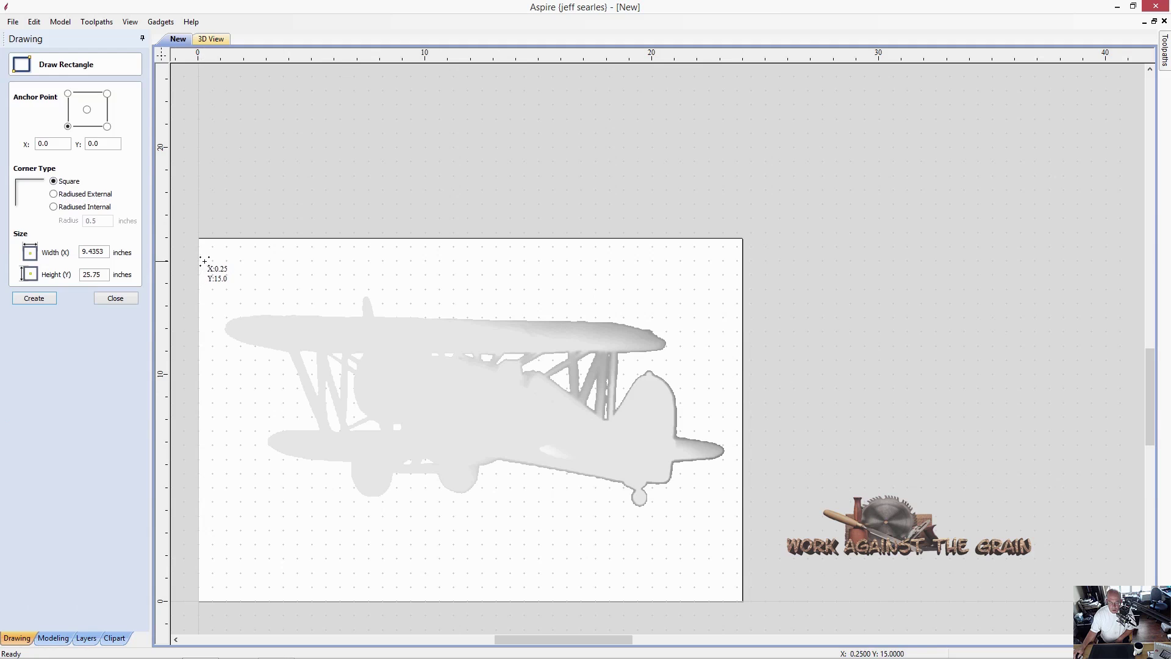
drag(214, 264, 729, 574)
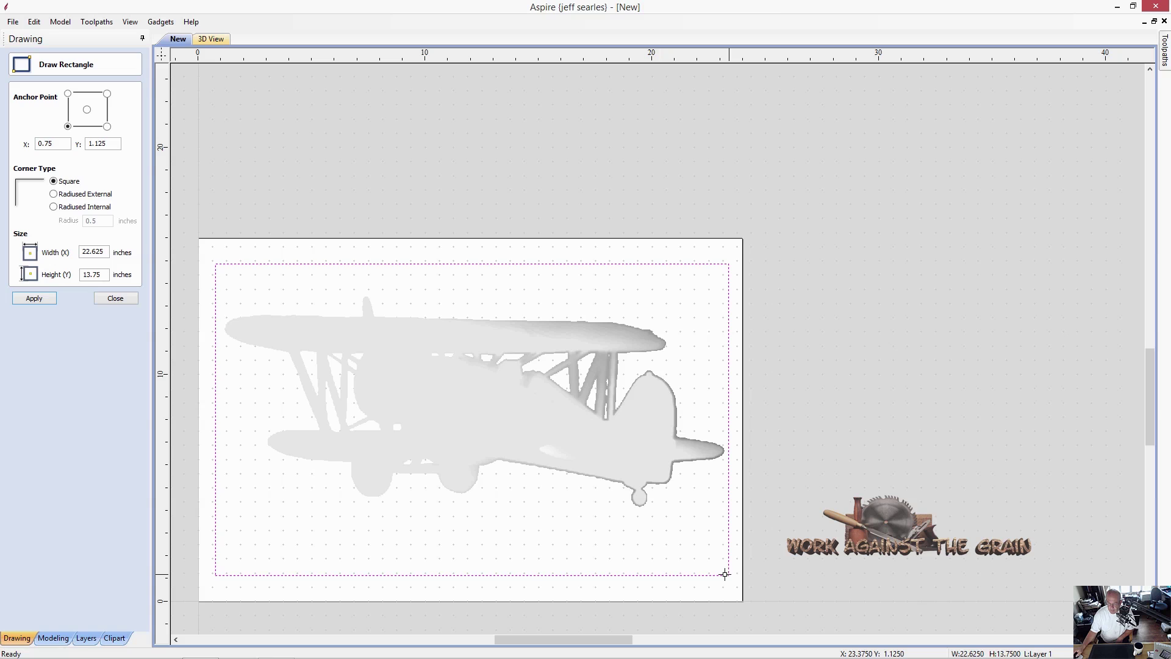
click(118, 302)
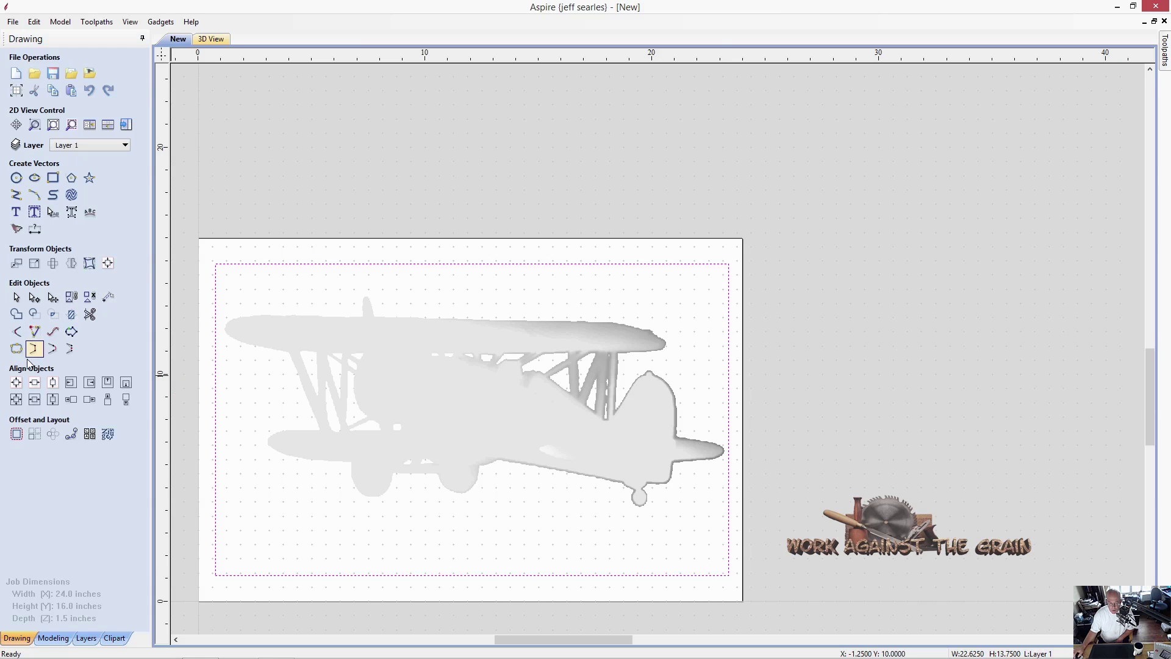
Center the rectangle and the biplane component individually in the material
click(16, 382)
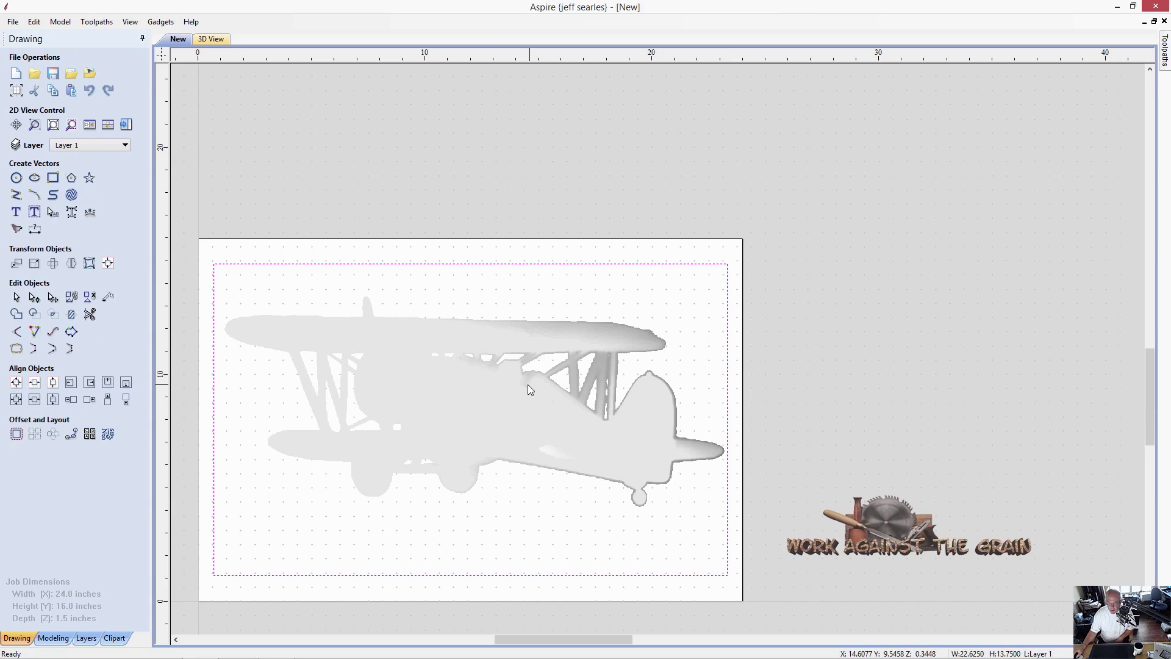
click(511, 386)
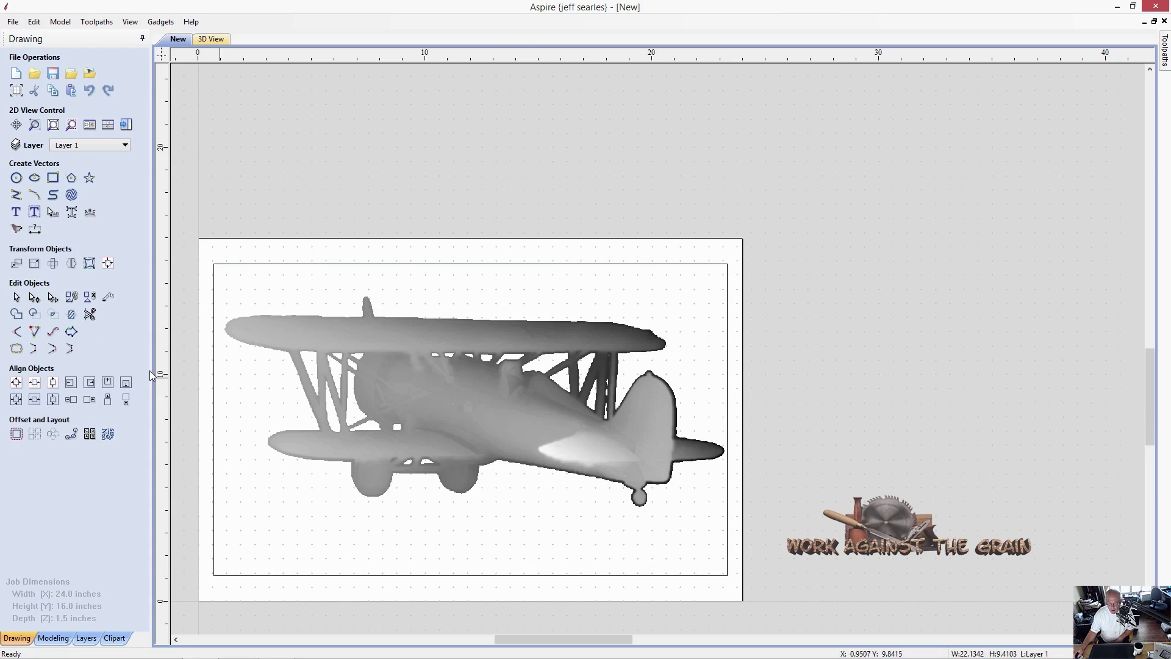
click(16, 383)
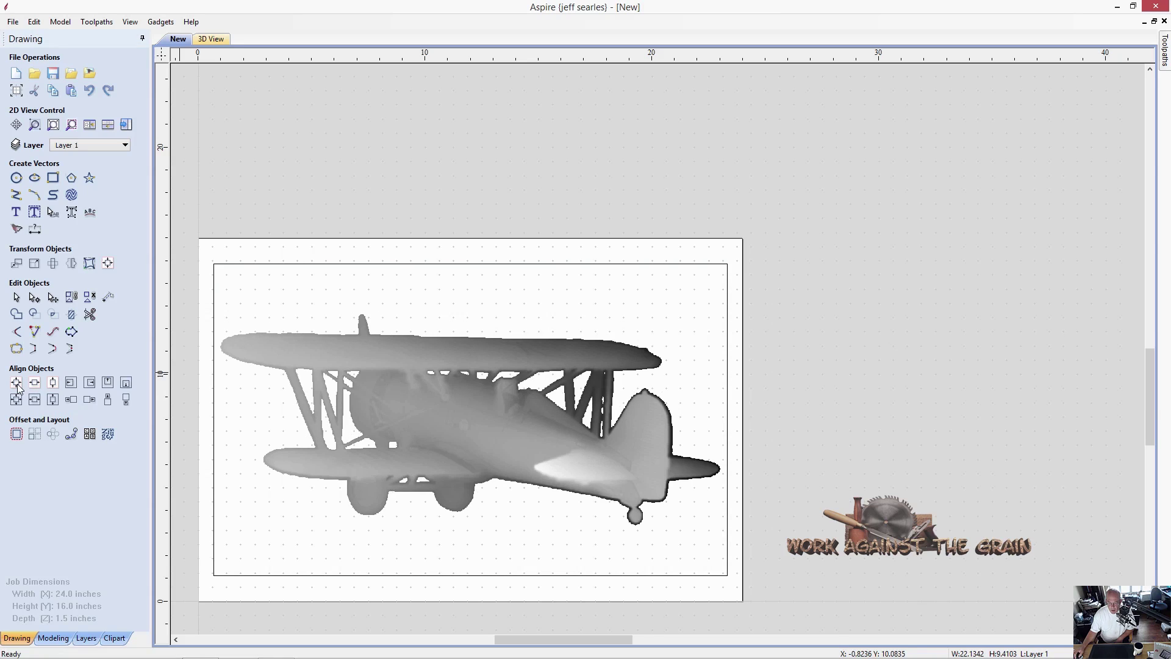
Calculate a 3D roughing toolpath inside the rectangle with a boundary offset of 0 and the 3D Raster strategy running along X
click(125, 125)
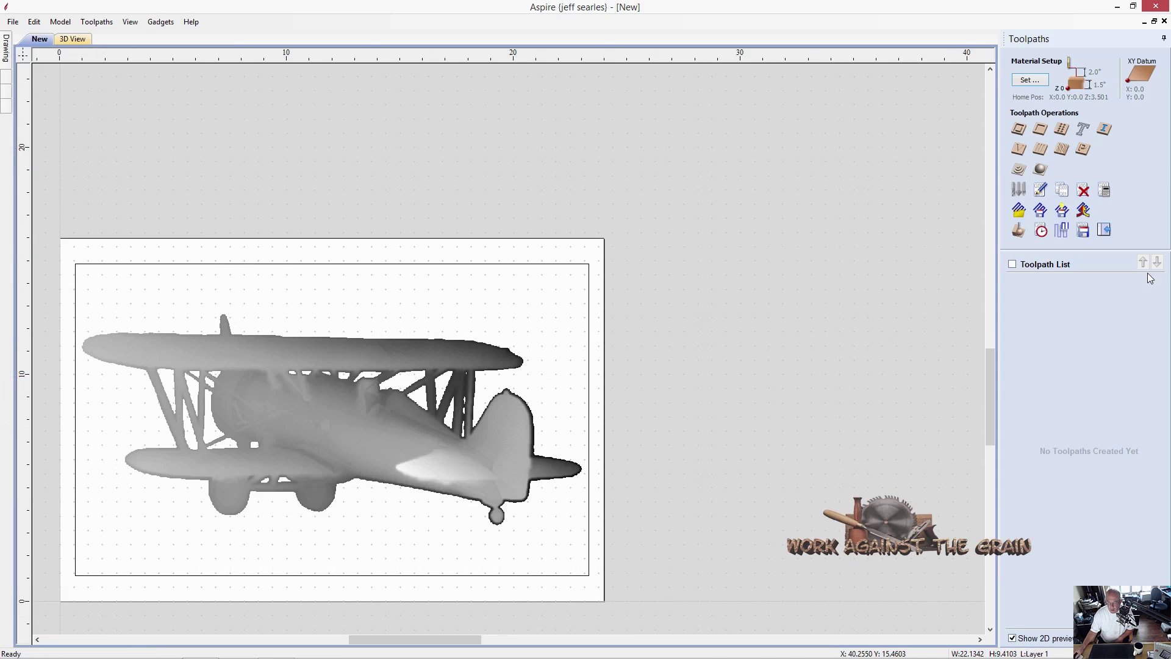
click(1018, 169)
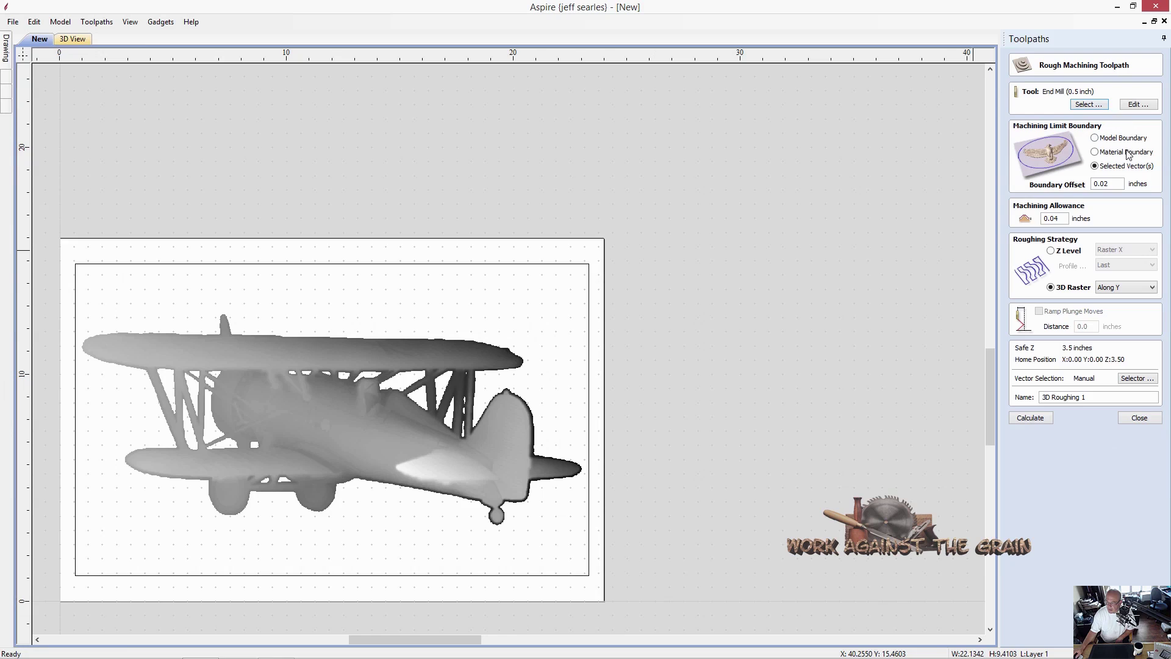
click(588, 314)
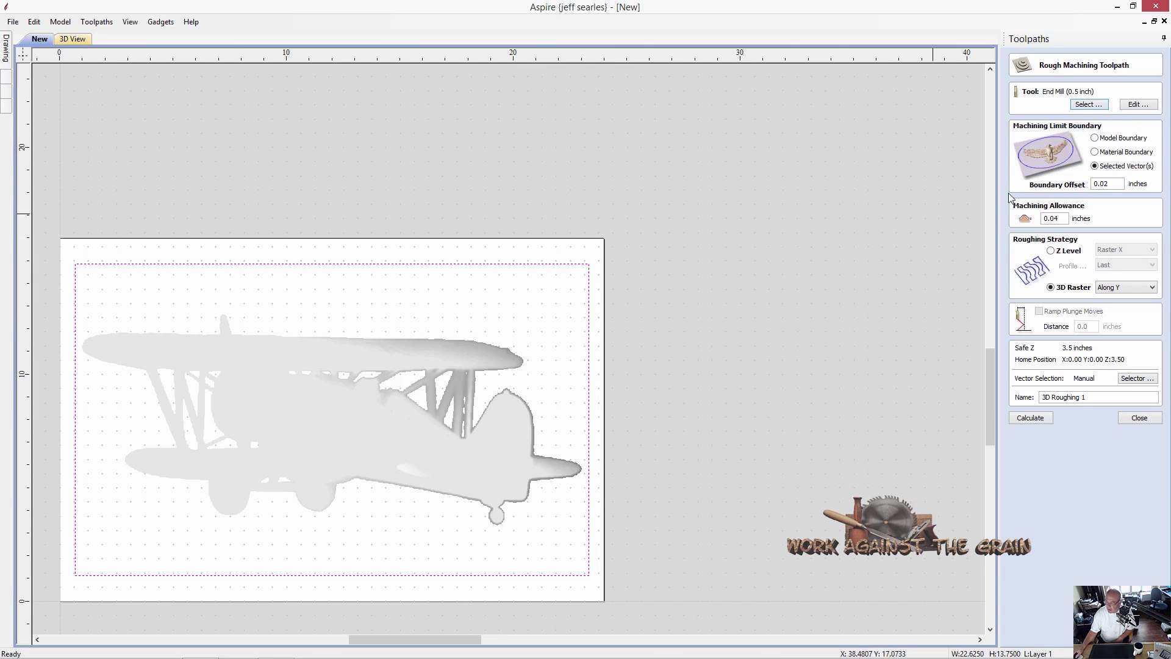
double_click(1107, 184)
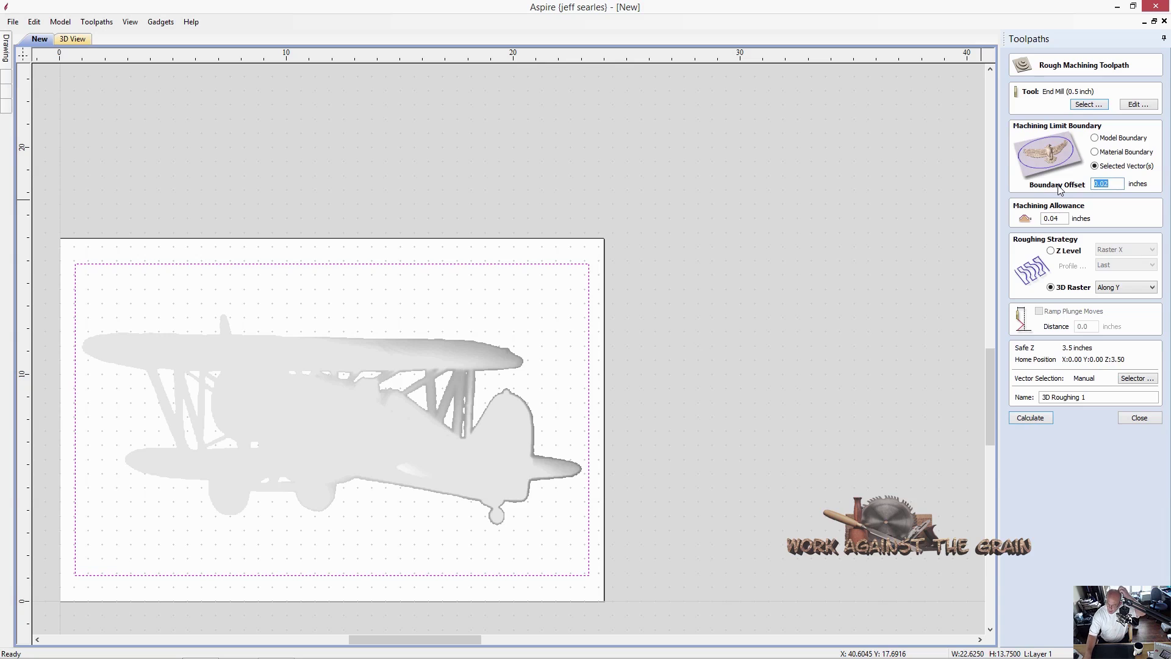
text(0)
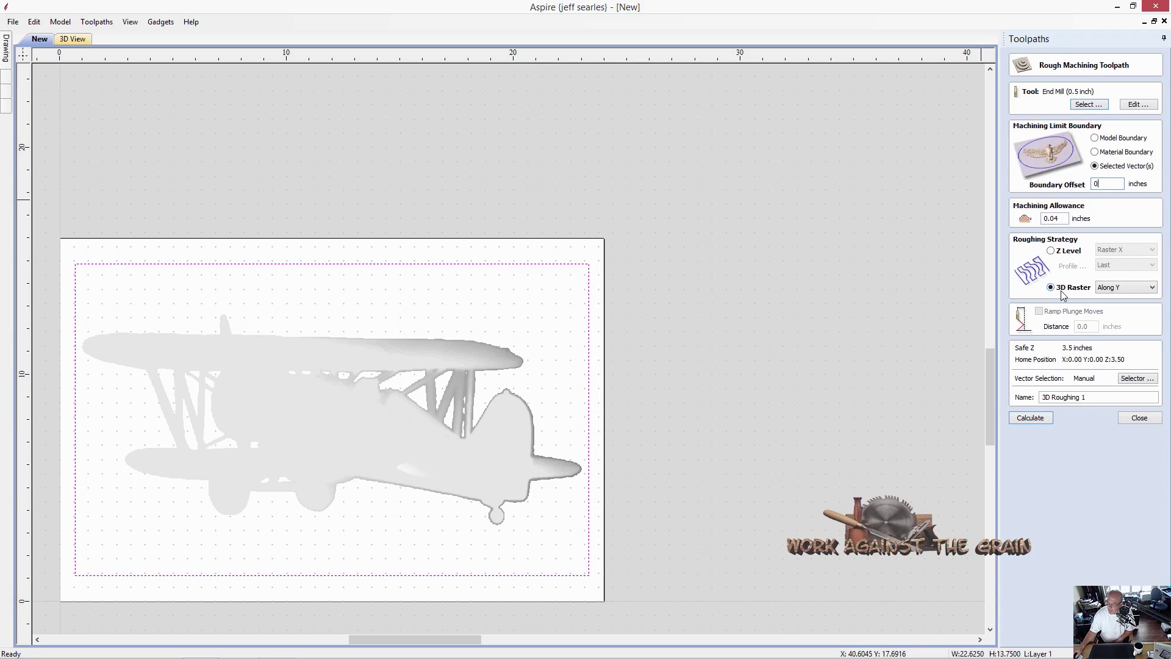
click(1152, 287)
click(1144, 297)
click(1041, 418)
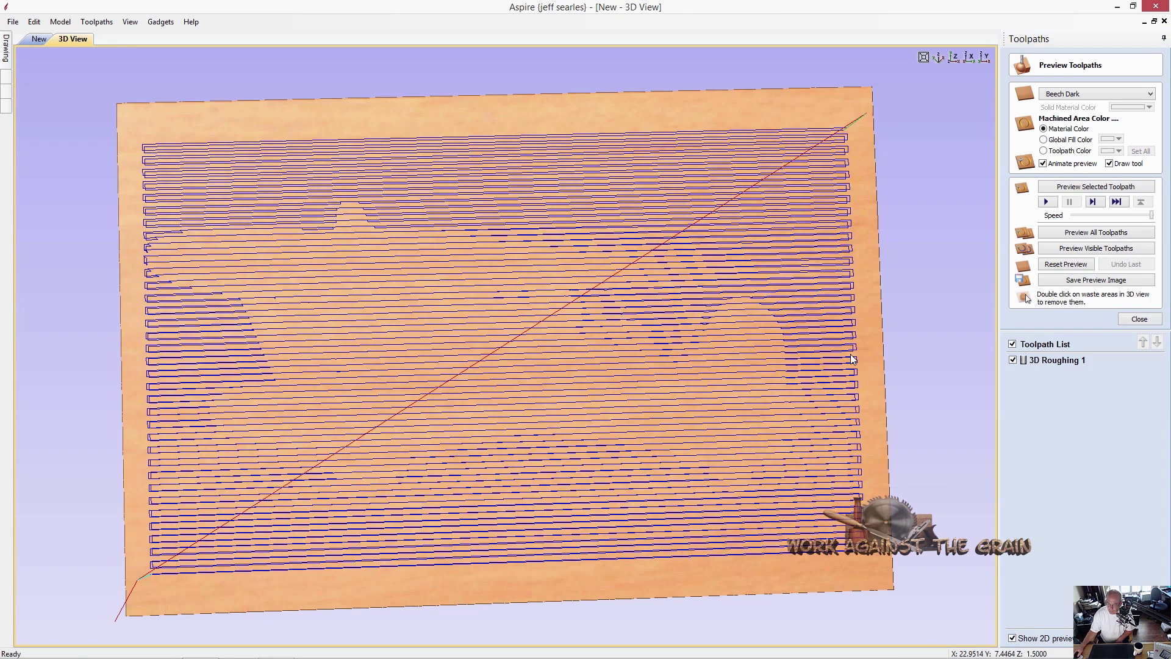
click(1139, 319)
Calculate a 3D finish toolpath inside the selected rectangle with the tapered ball nose, using the Raster area strategy
click(1042, 171)
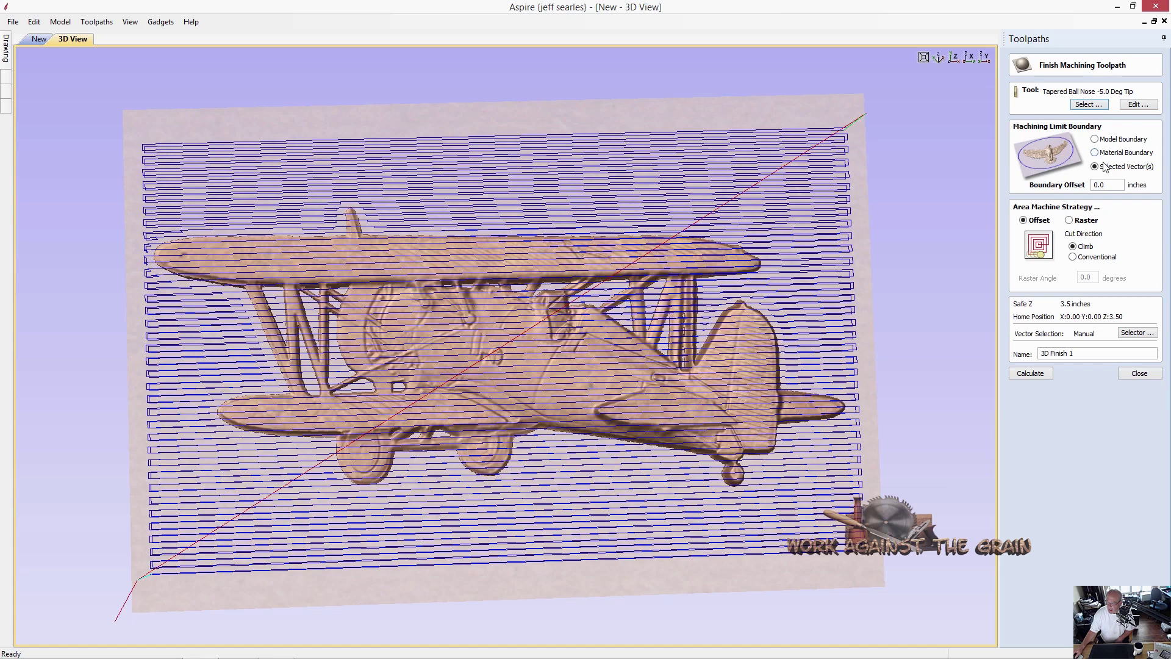
click(39, 39)
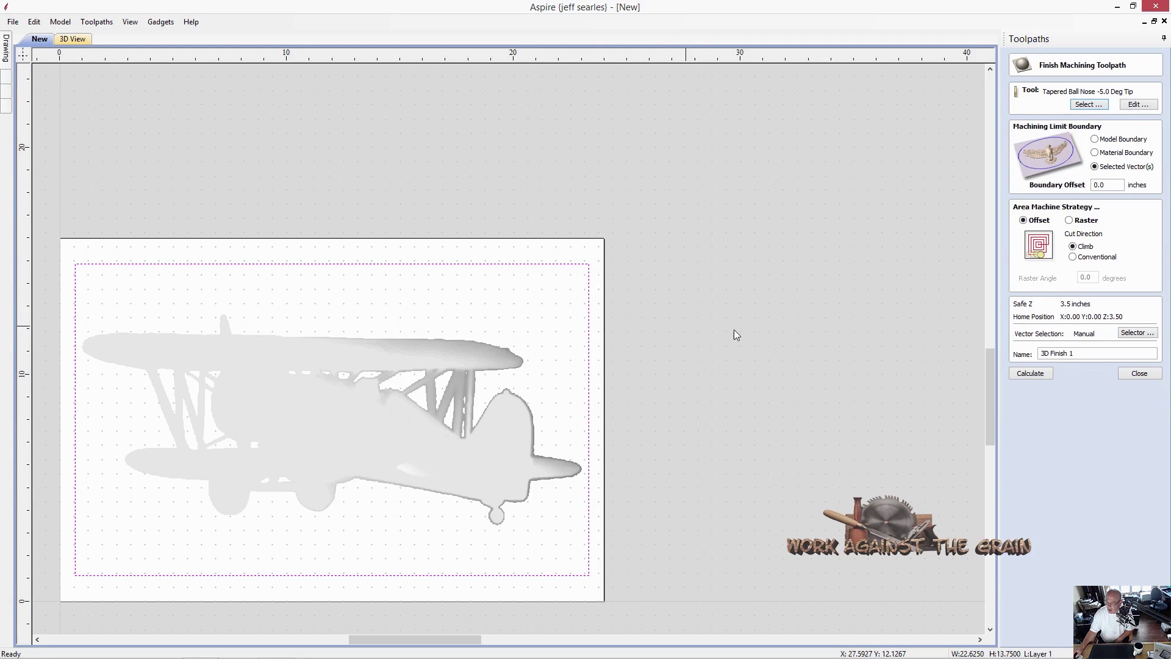
click(1068, 221)
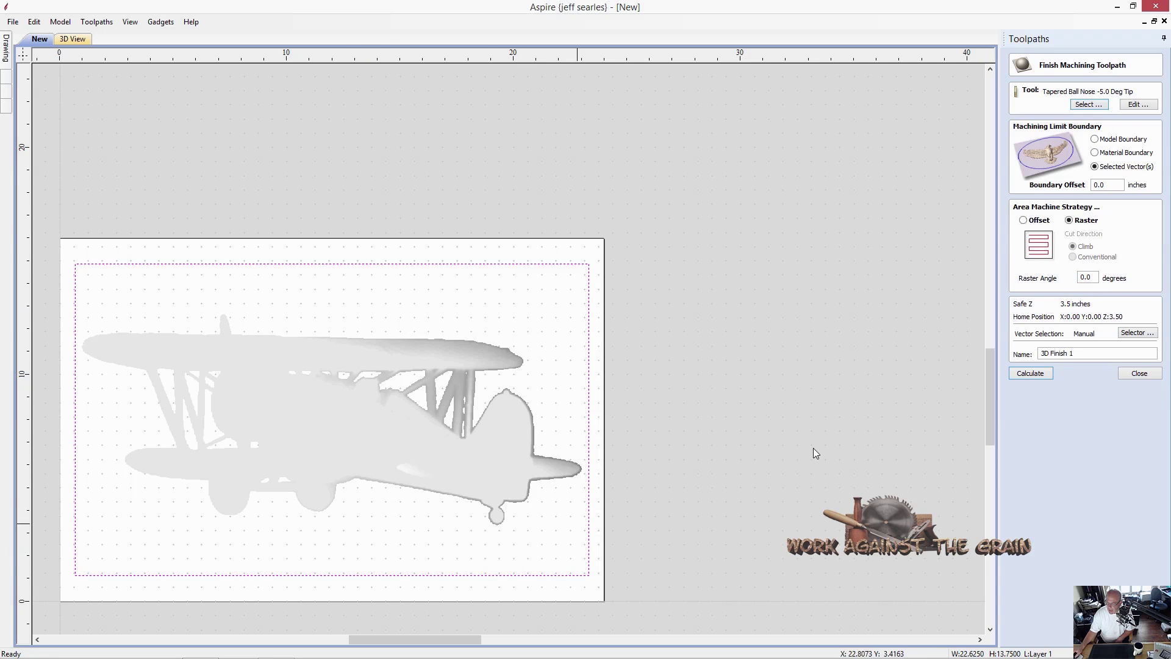
click(1041, 377)
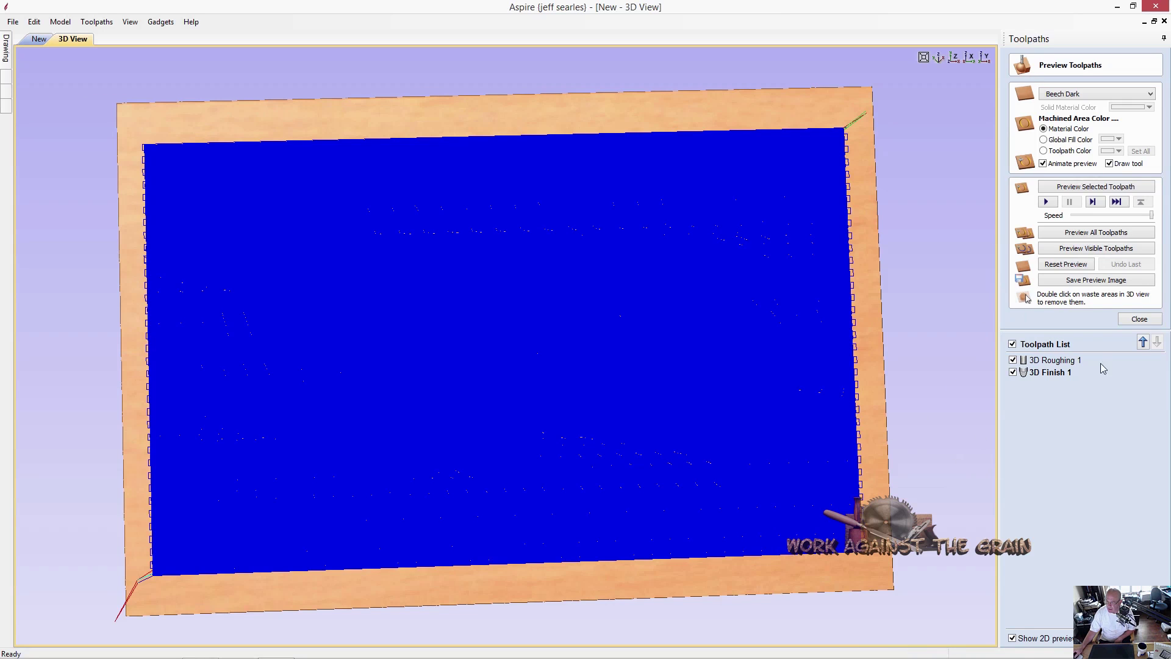
Simulate the roughing toolpath on its own in the 3D preview, followed by the finish toolpath
click(1014, 344)
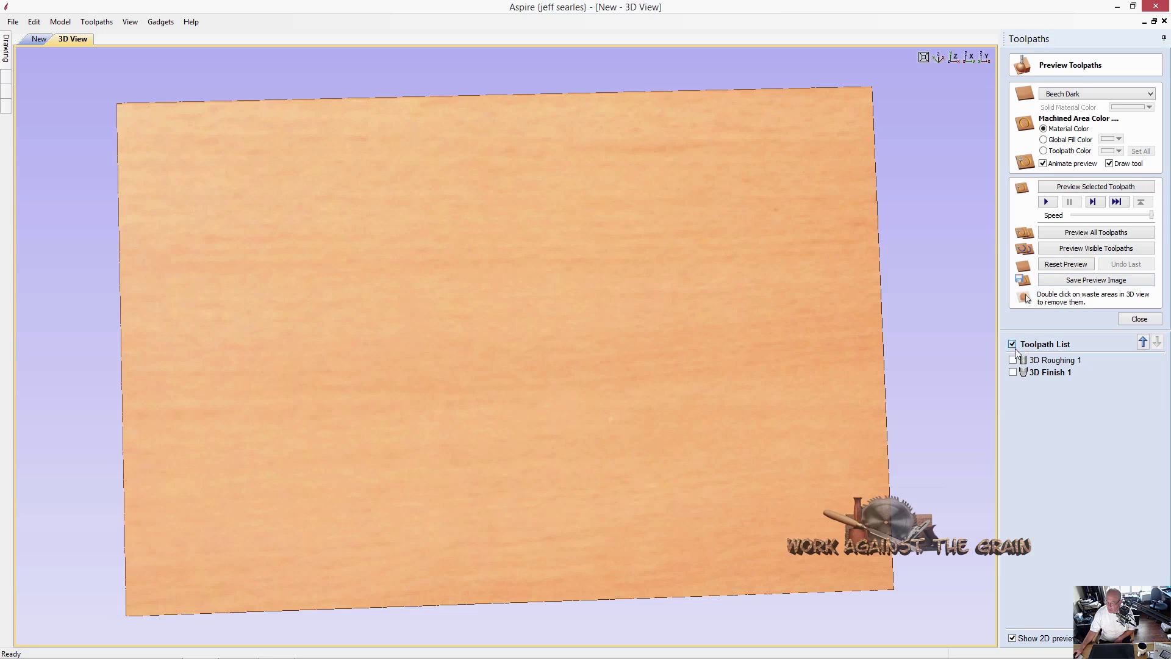
click(1013, 360)
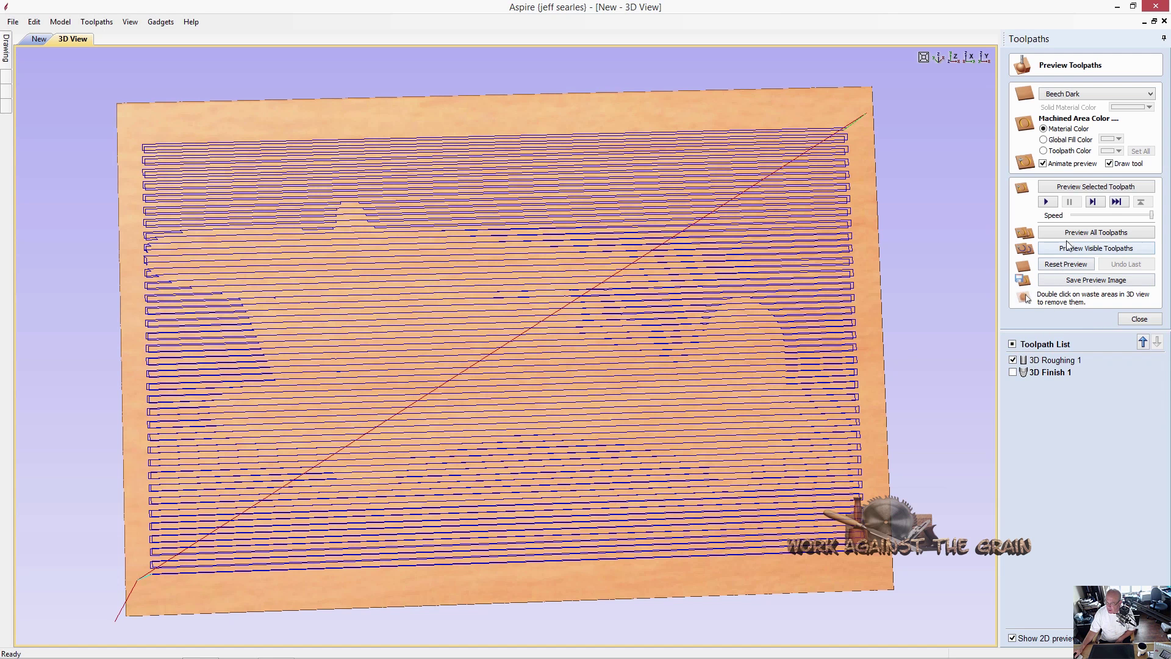
click(1068, 249)
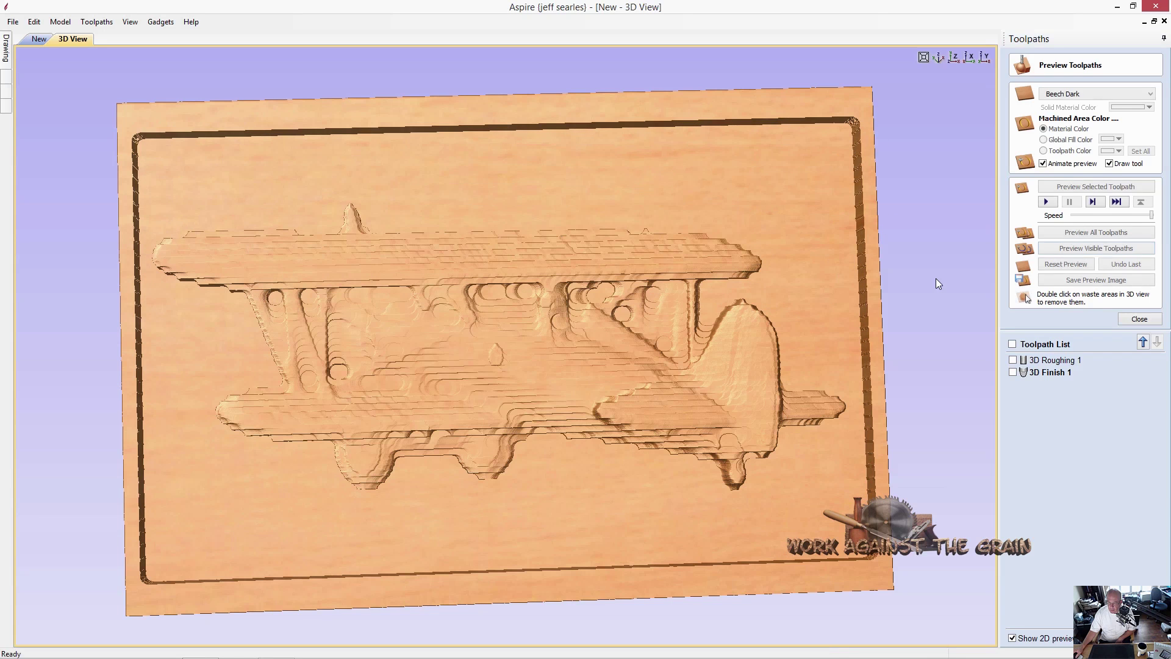
click(1012, 372)
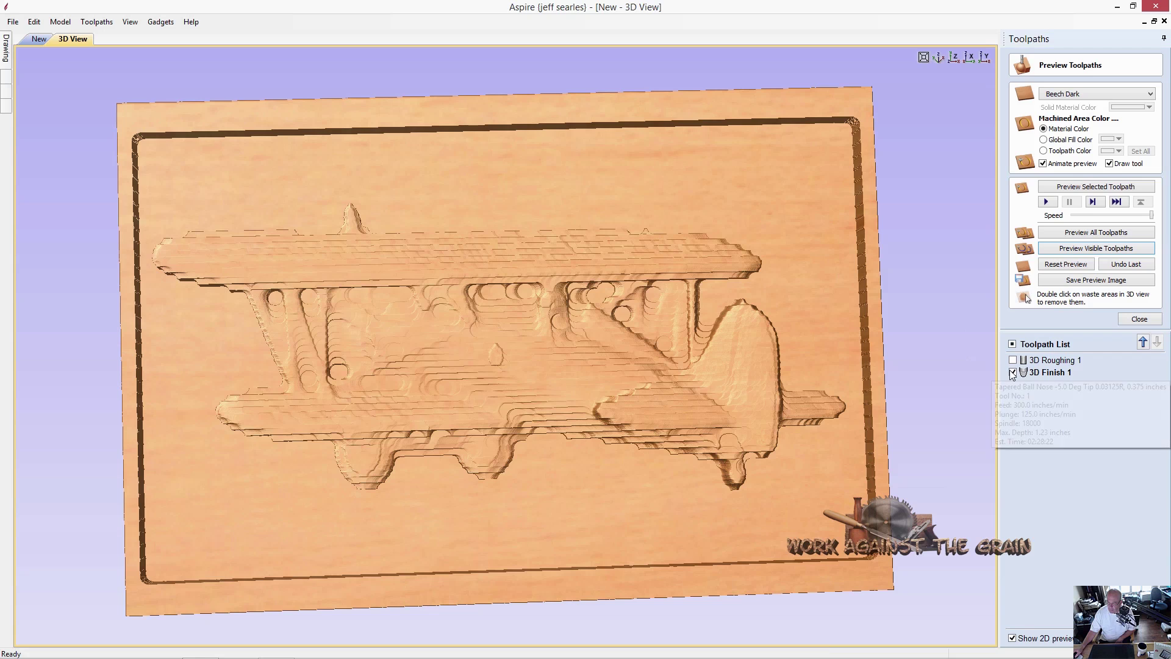
click(1074, 255)
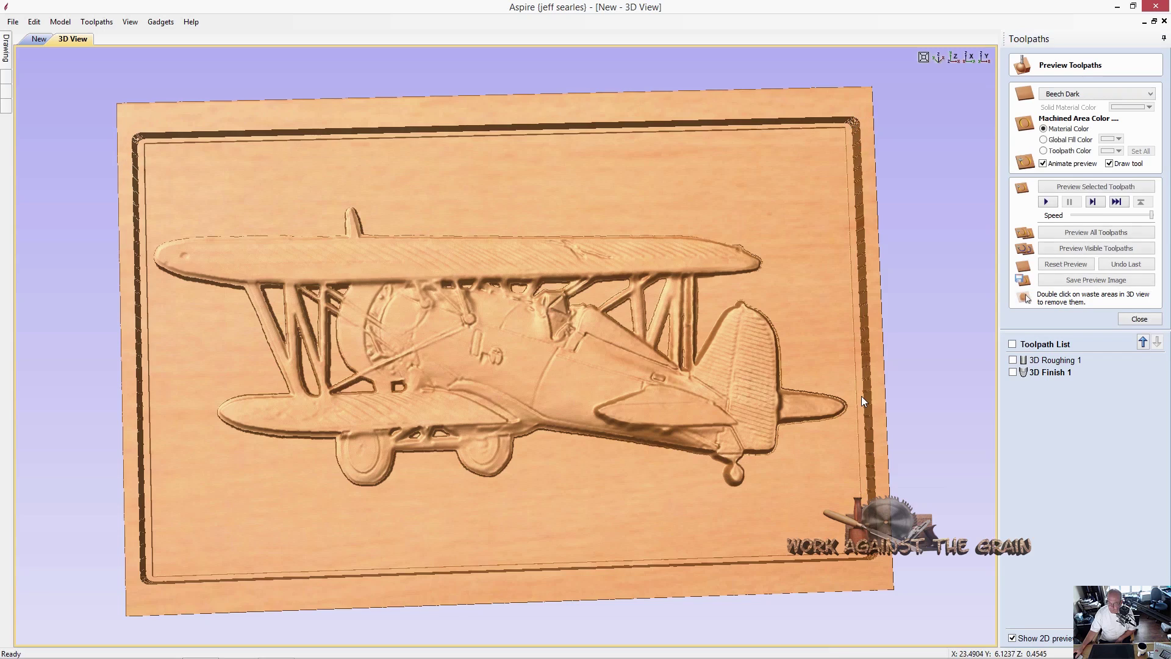
Inspect the simulated biplane carving from several tilted angles and a near-top view, and close the toolpath preview
drag(285, 484, 390, 320)
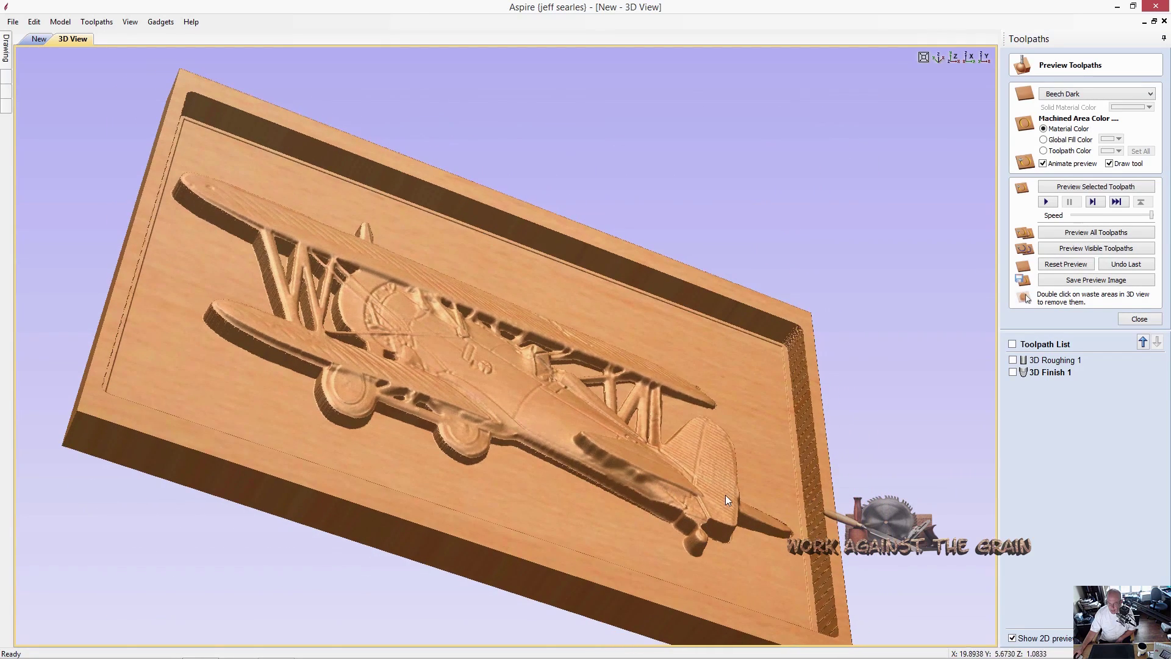
drag(726, 496, 609, 499)
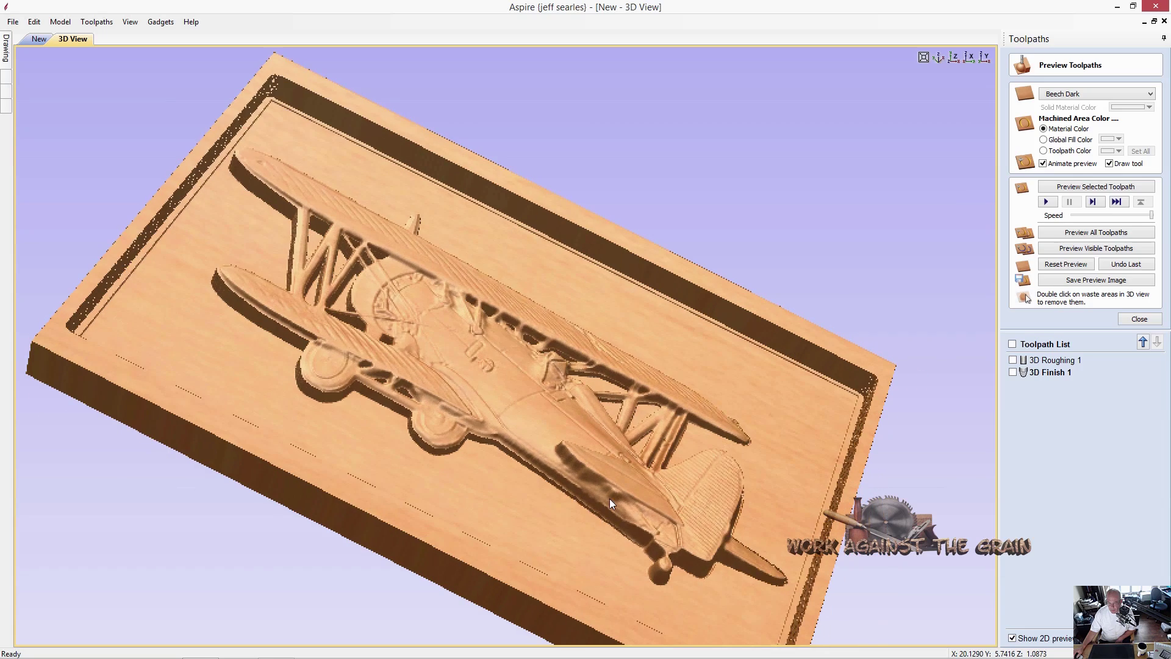
drag(512, 426, 352, 442)
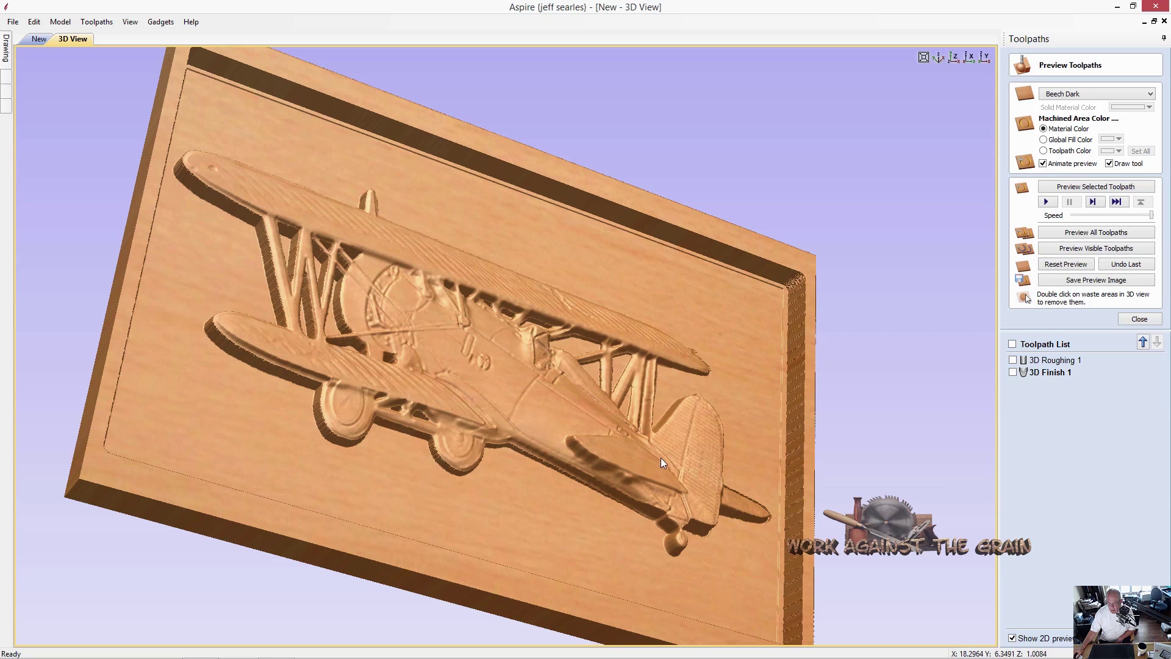
drag(660, 457, 591, 442)
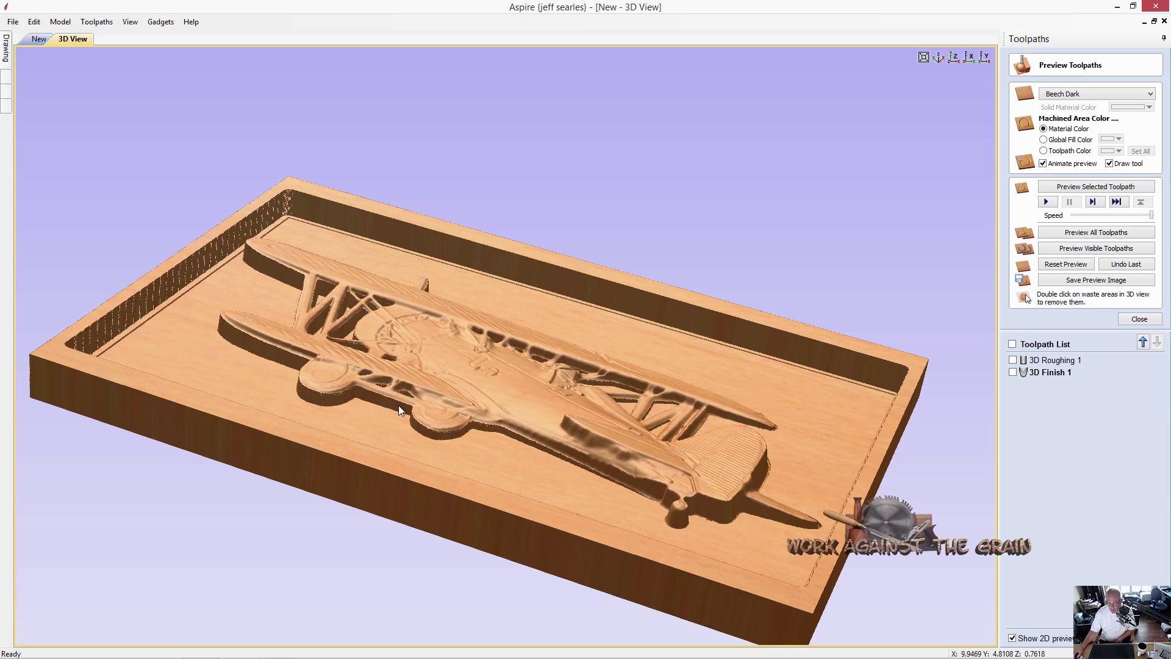
drag(421, 409, 339, 335)
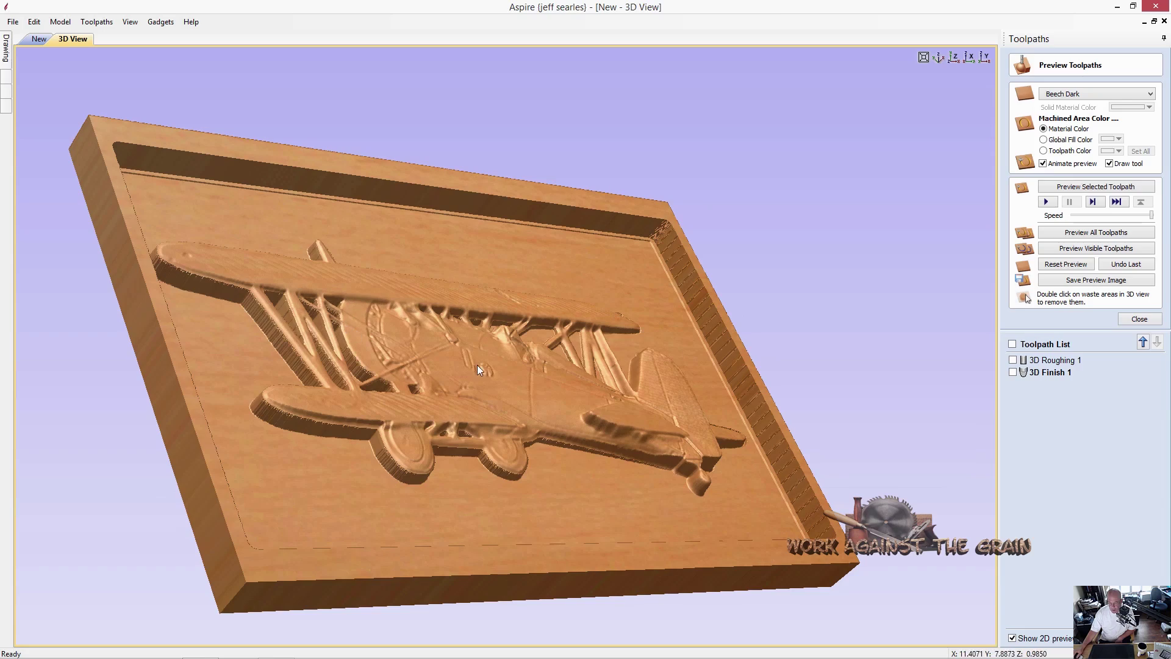
drag(325, 349, 696, 486)
drag(482, 419, 610, 425)
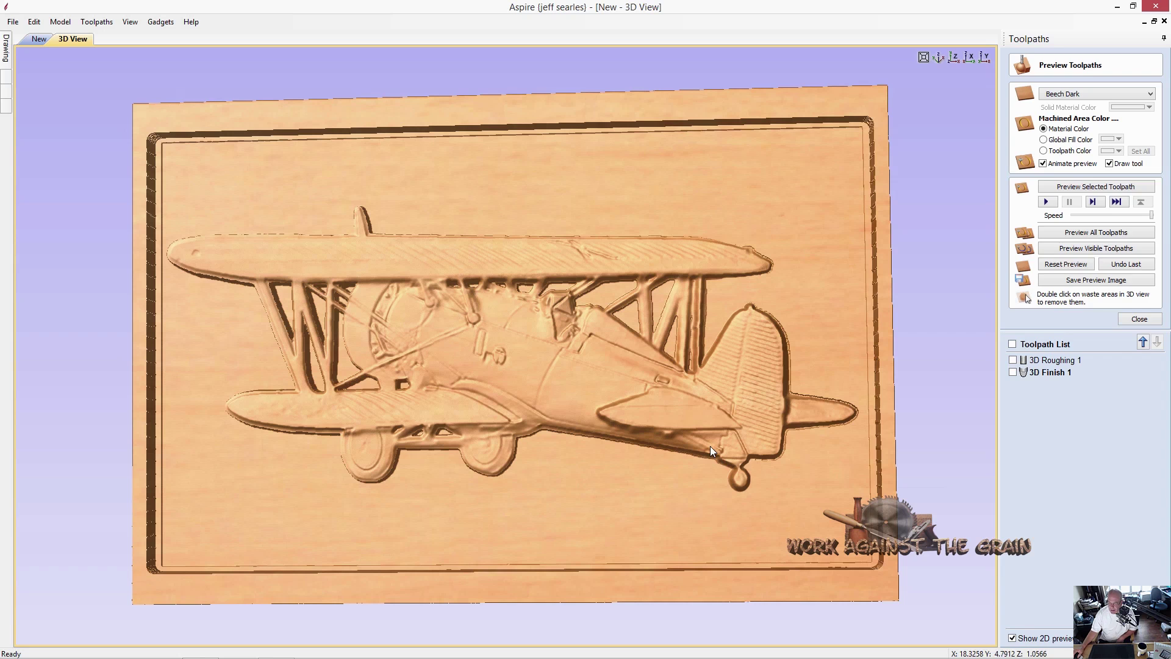
click(1124, 321)
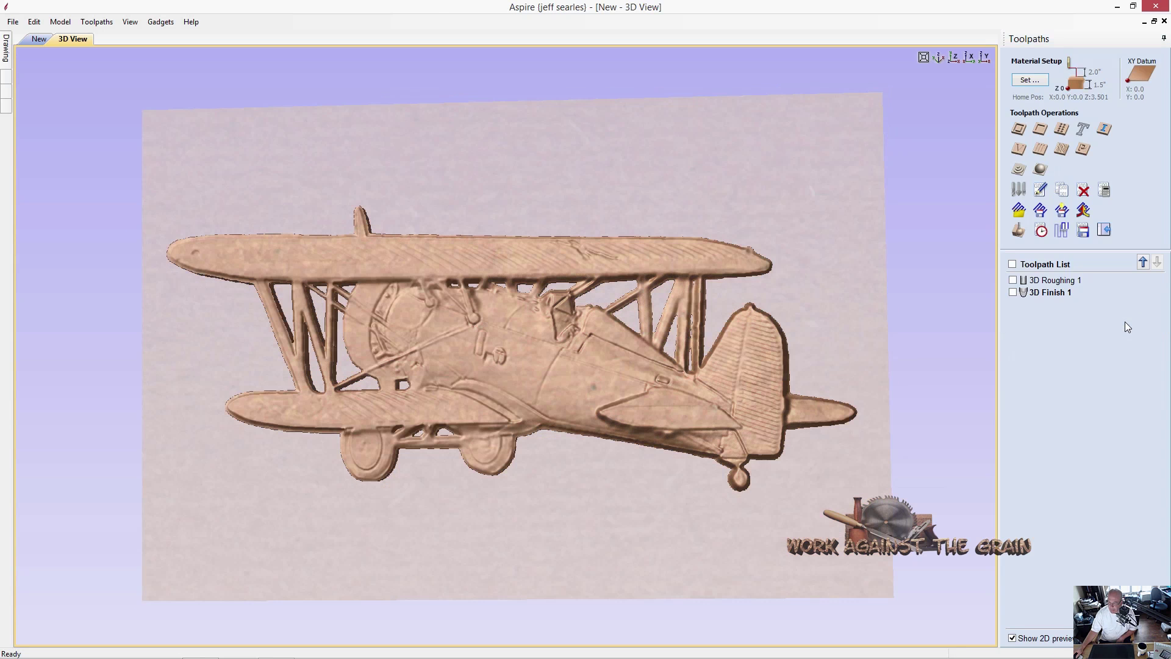
Check the shape height, base height, fade and tilt settings in the biplane component's properties without changing them
click(1105, 230)
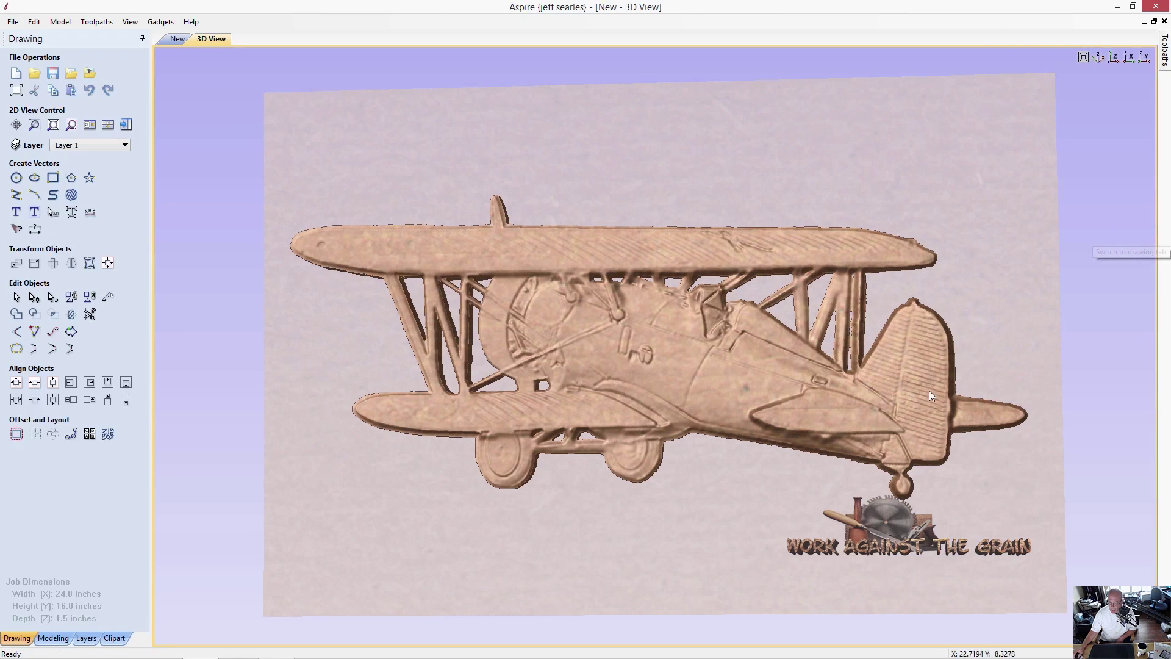
click(59, 639)
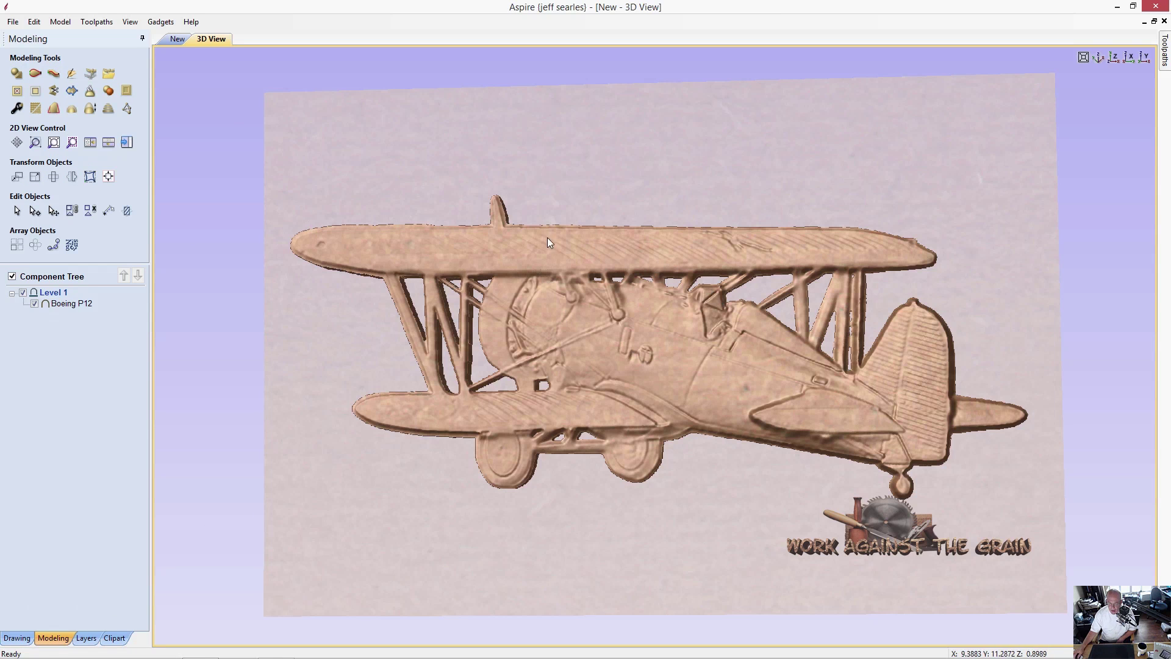
click(625, 327)
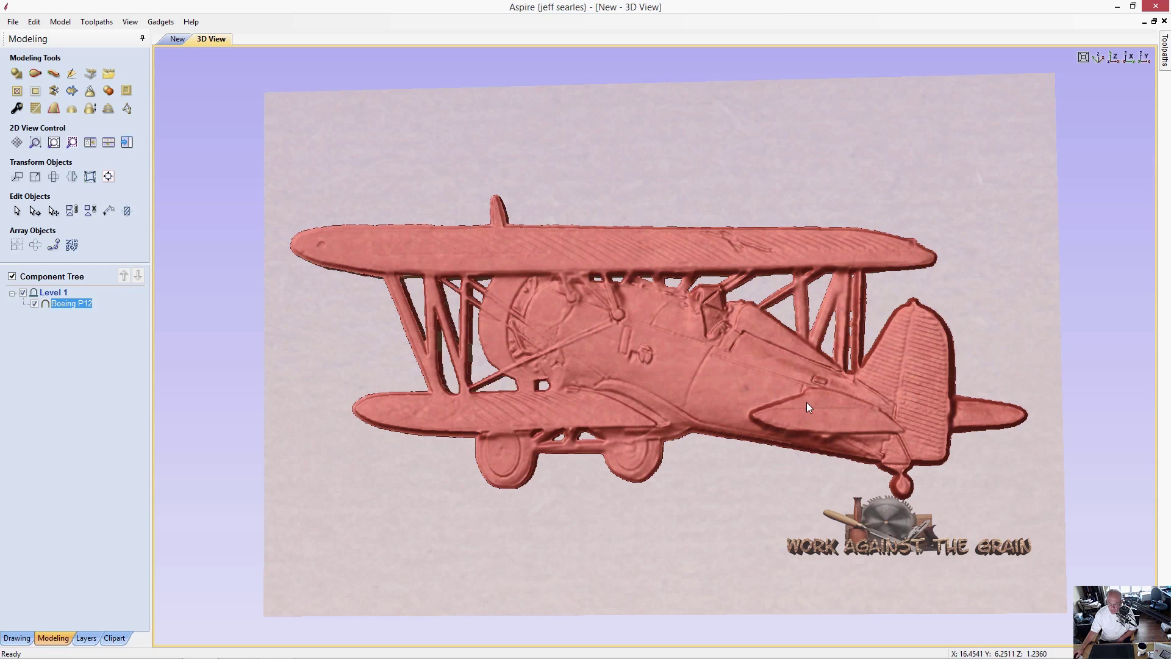
right_click(669, 353)
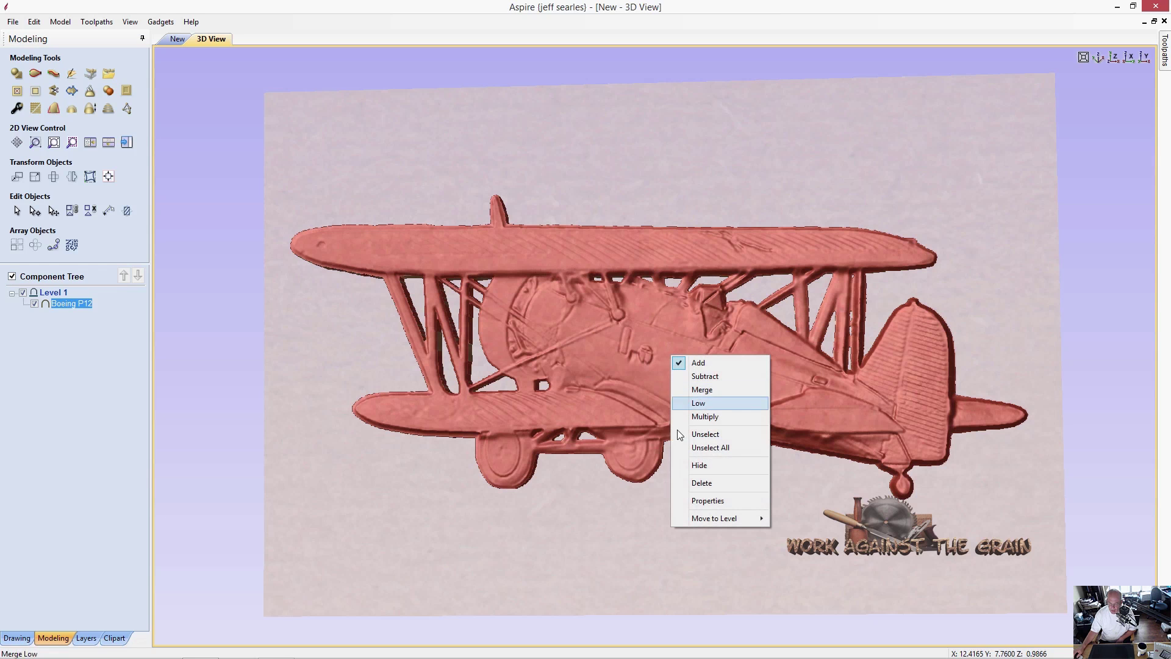
click(694, 504)
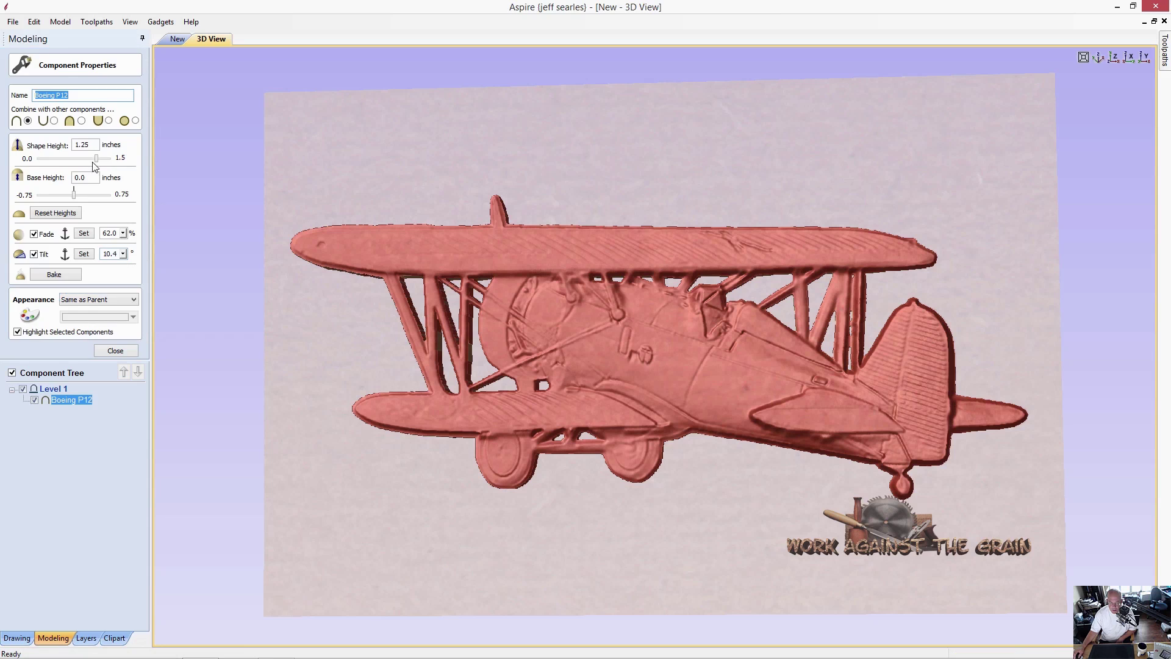
click(116, 351)
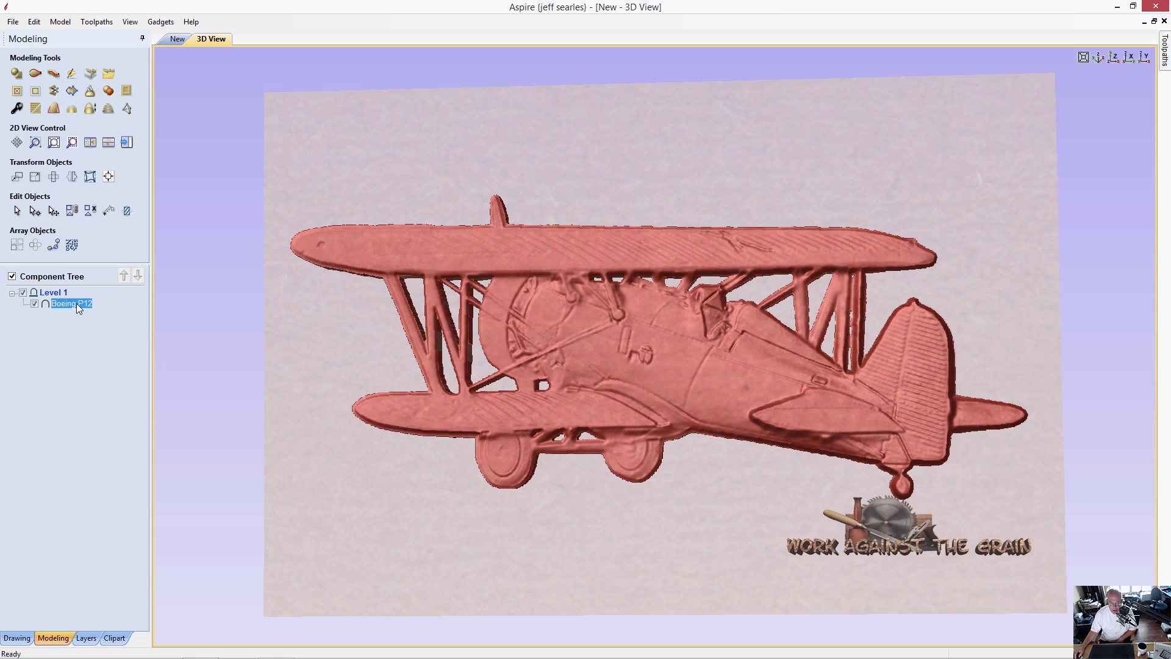
click(16, 108)
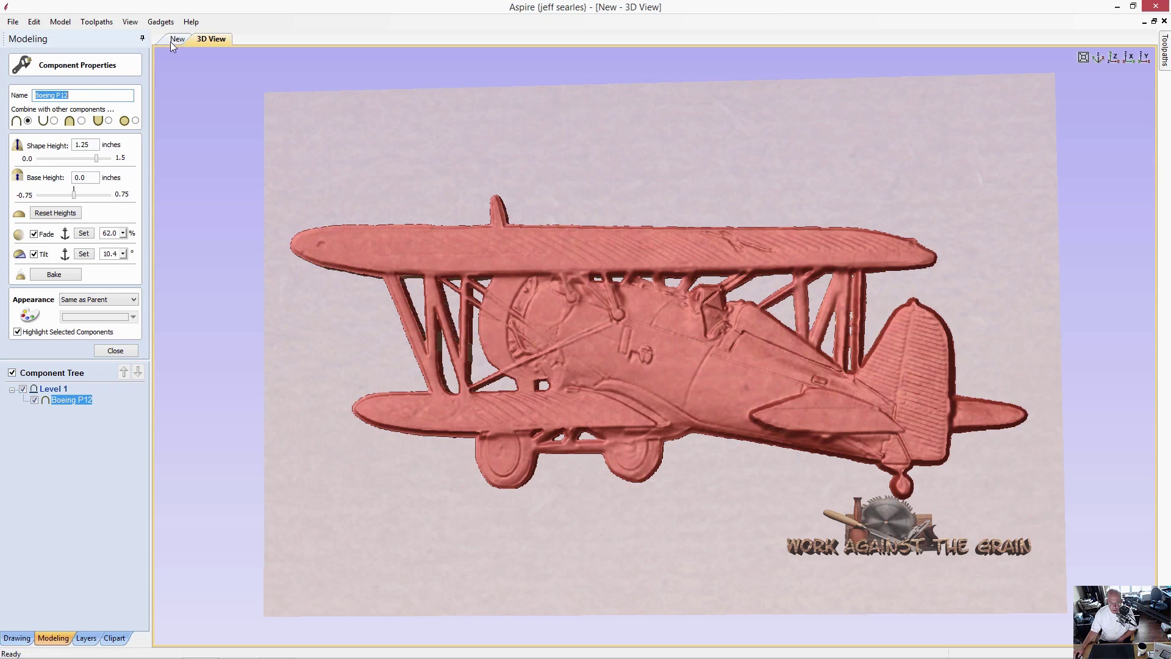
click(105, 350)
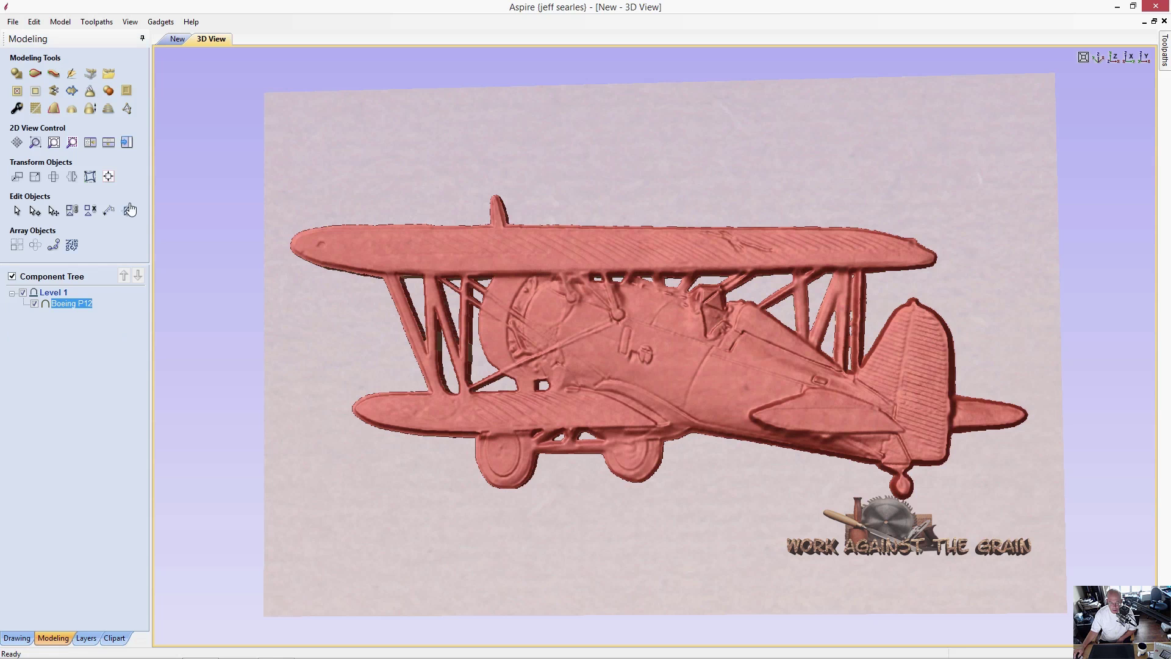
Reopen the toolpath preview, examine the carved biplane from a slight tilt, and return to the modeling tools
click(130, 147)
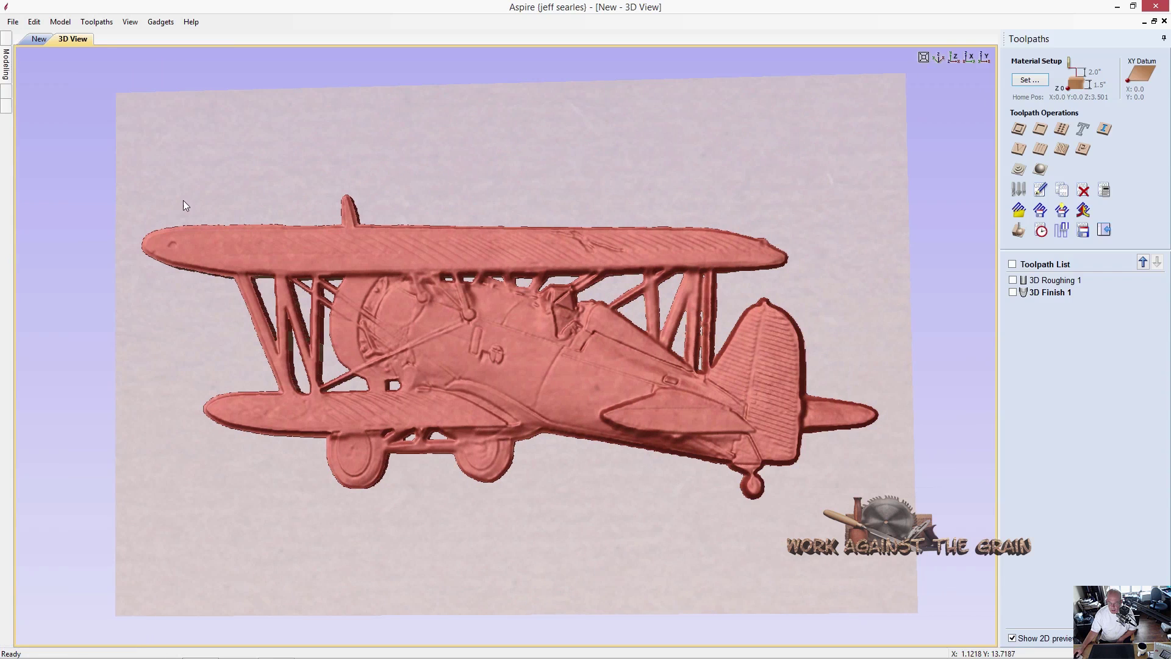
click(1018, 229)
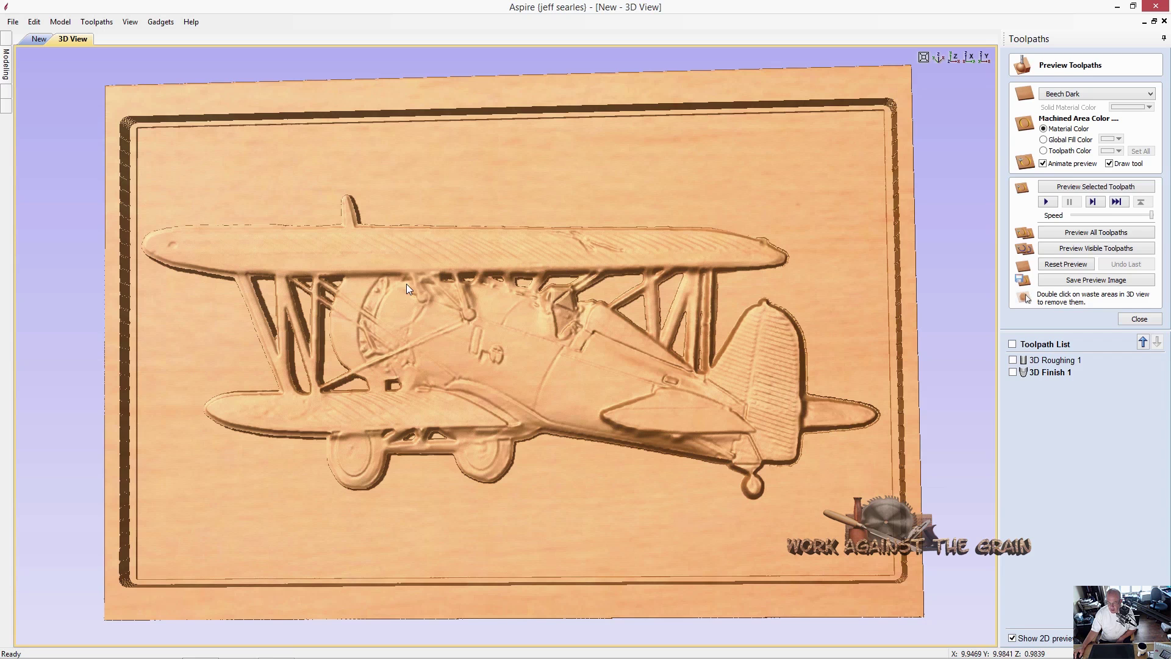
drag(341, 294, 477, 451)
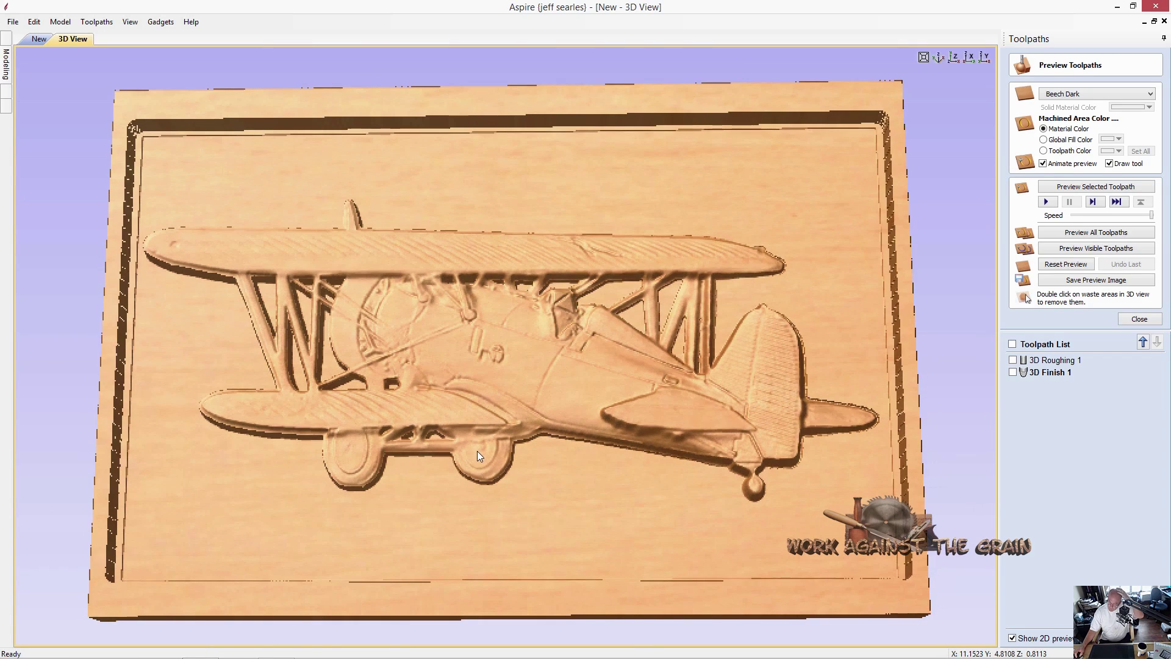
click(1139, 319)
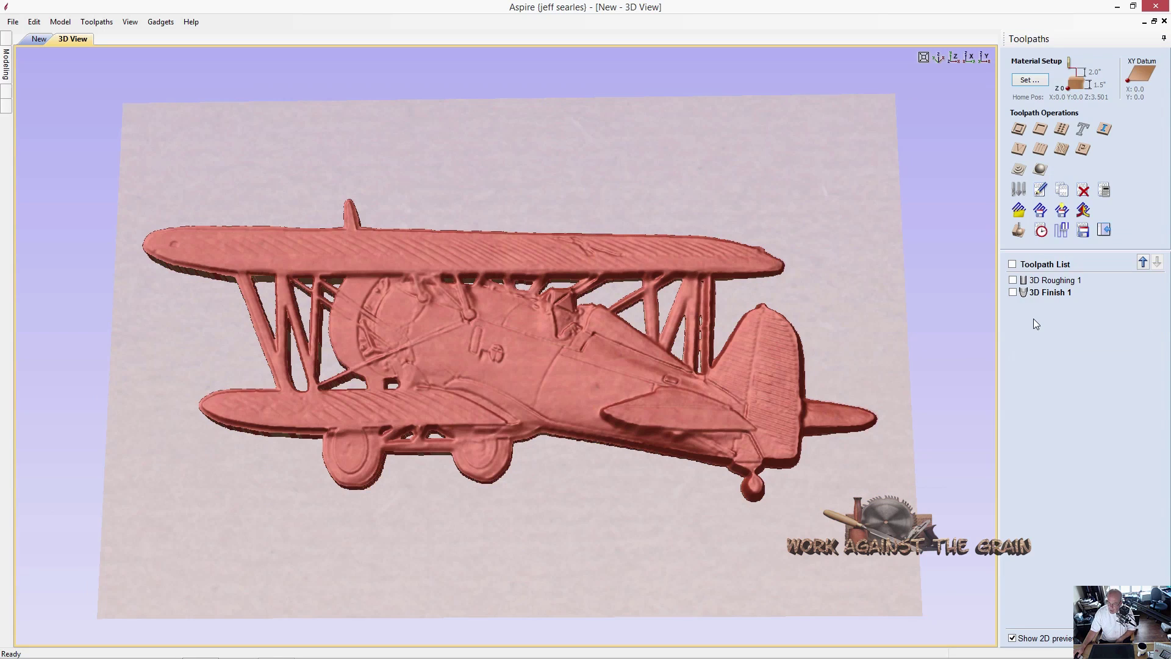
click(1104, 229)
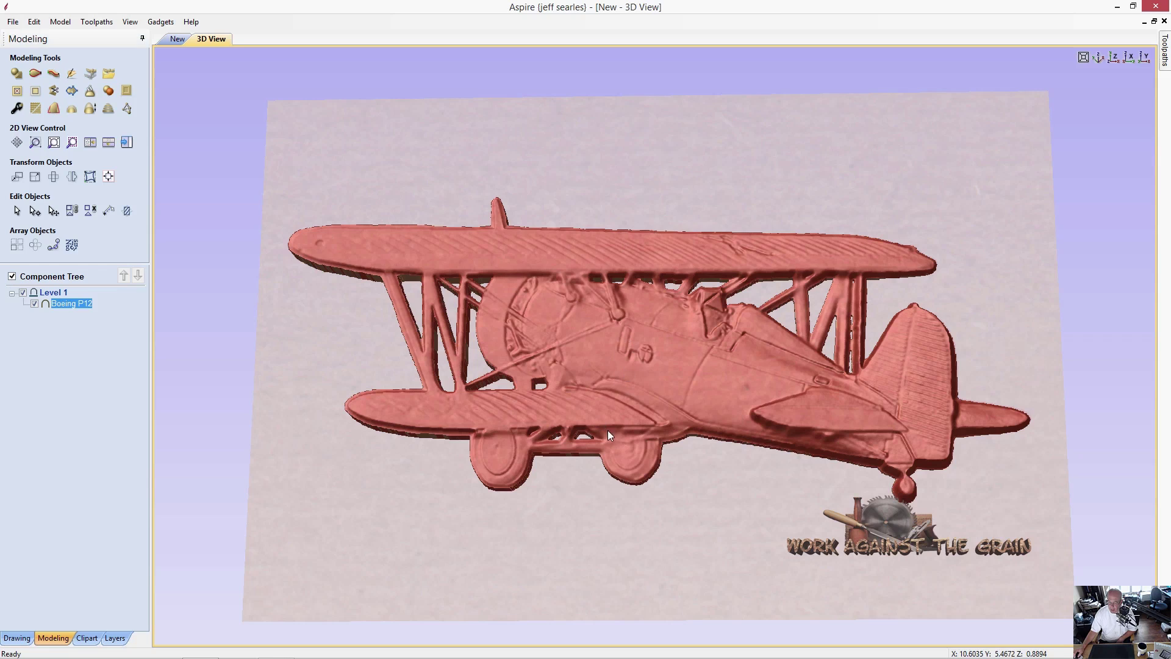
Examine the biplane relief model's wings, struts, fuselage and side walls from rotated, low-angle and near-top views
drag(607, 430, 526, 448)
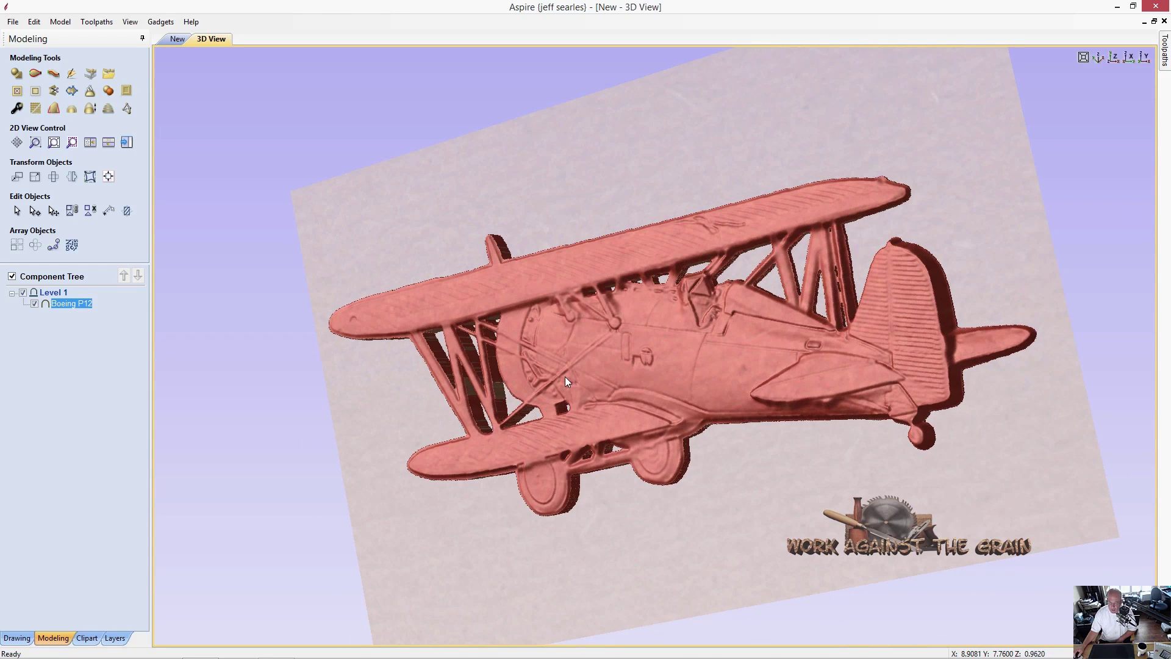
drag(526, 375, 453, 263)
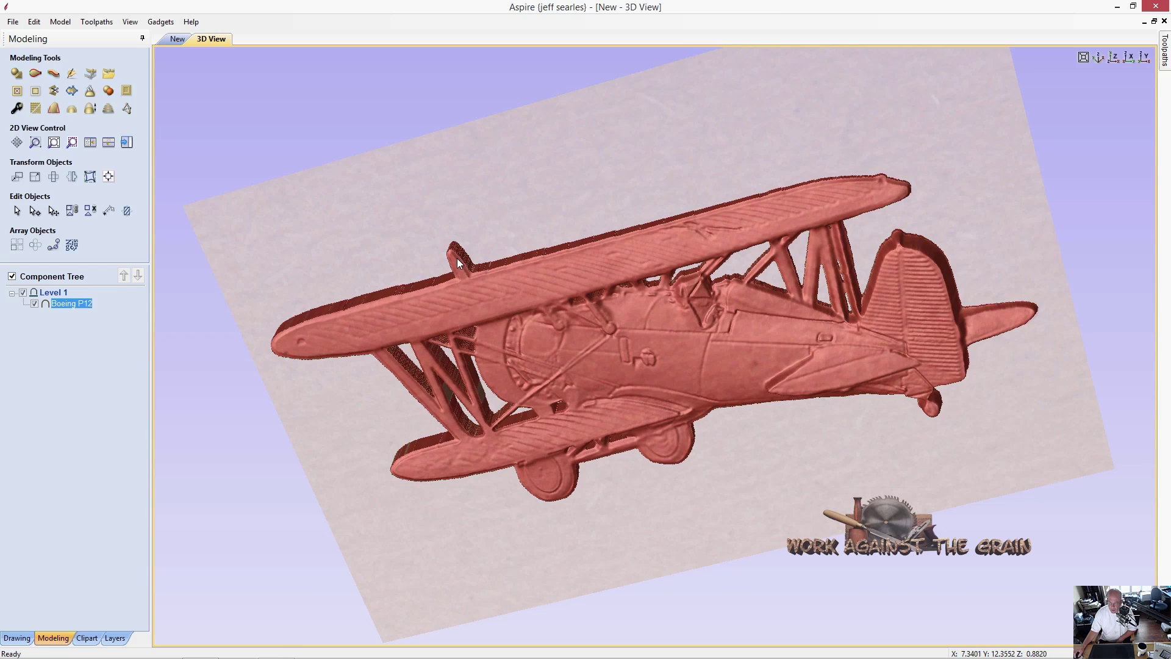
drag(464, 287, 481, 157)
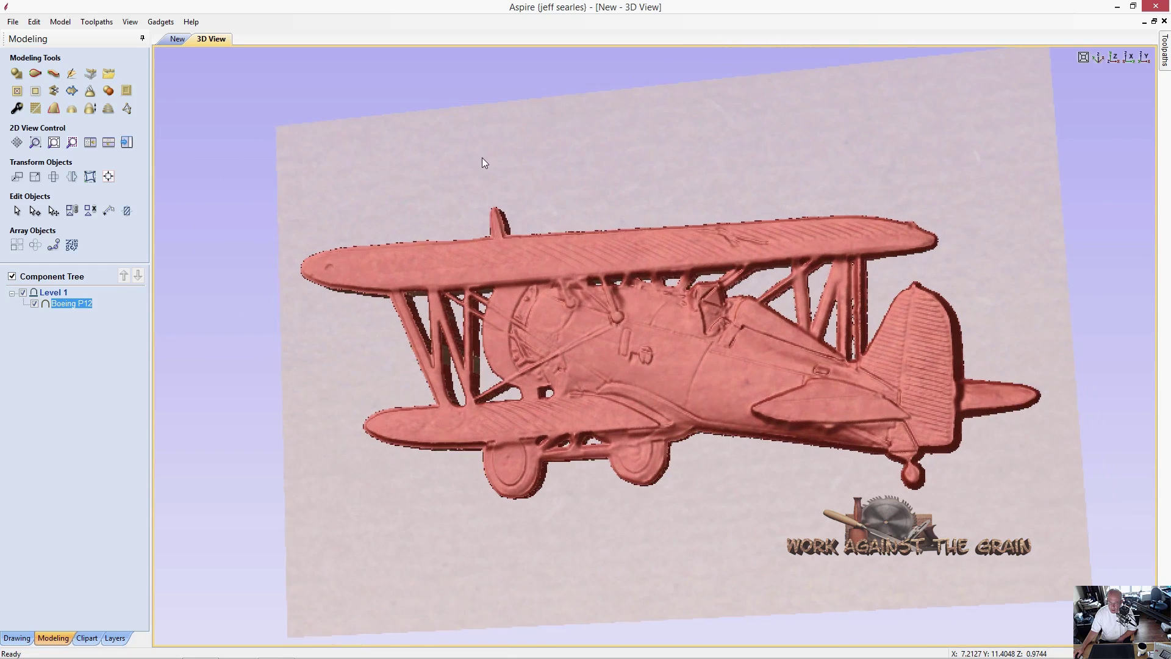
drag(518, 238, 524, 229)
mouse_move(578, 436)
mouse_down()
mouse_move(591, 364)
mouse_move(591, 442)
mouse_up()
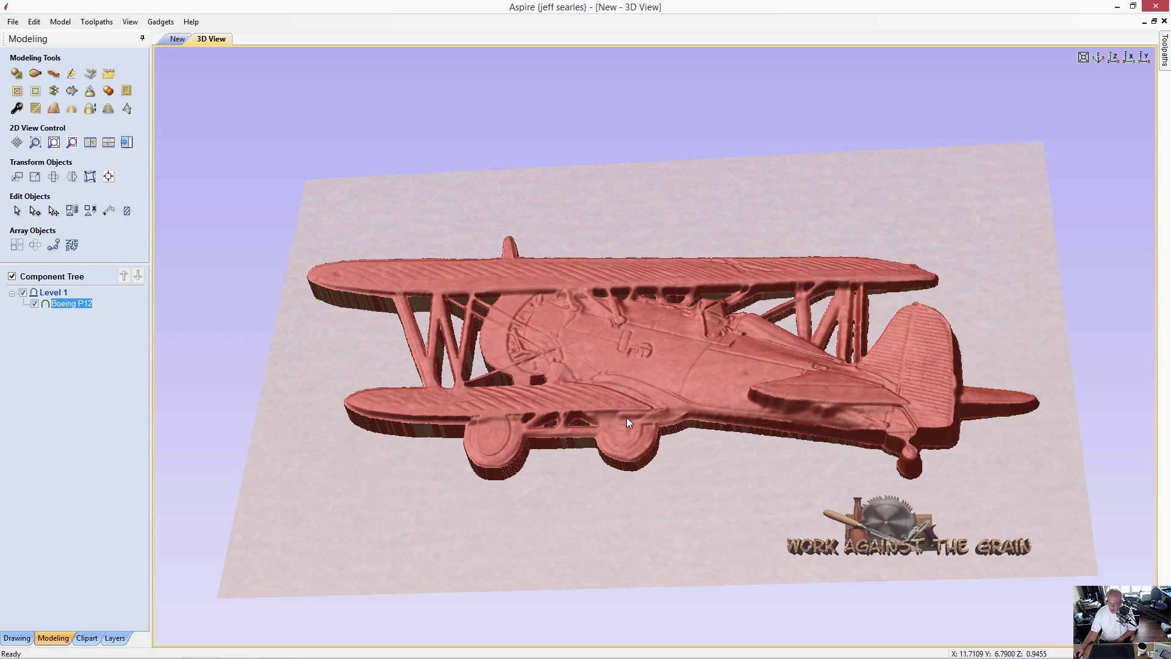
drag(626, 419, 608, 460)
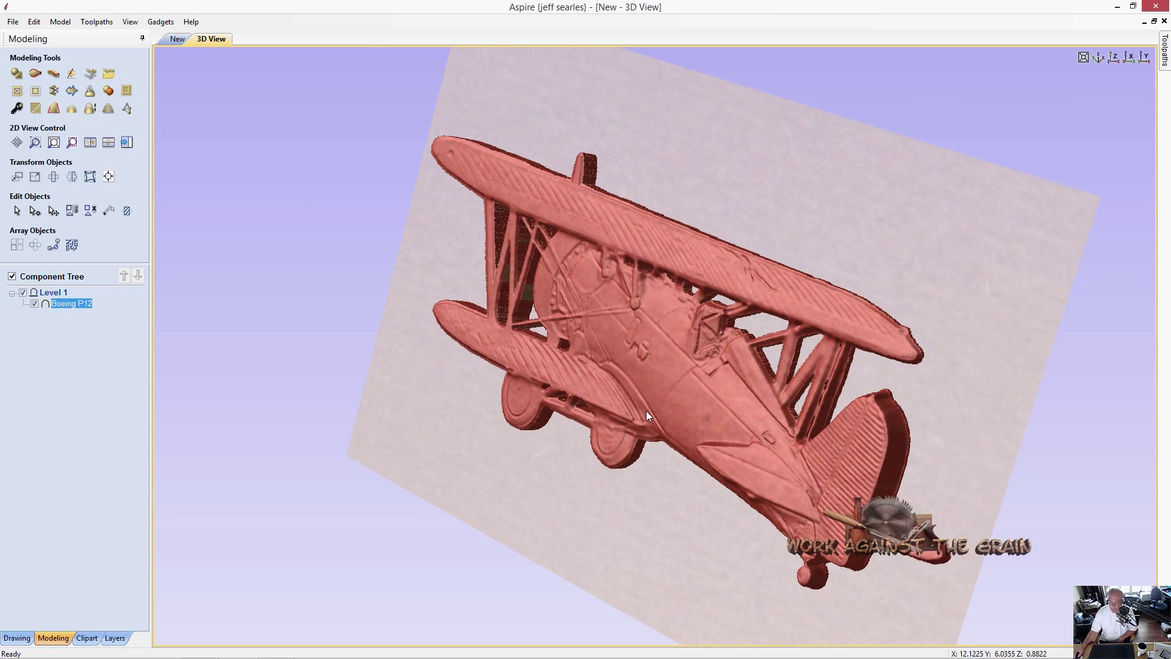
drag(690, 414, 961, 389)
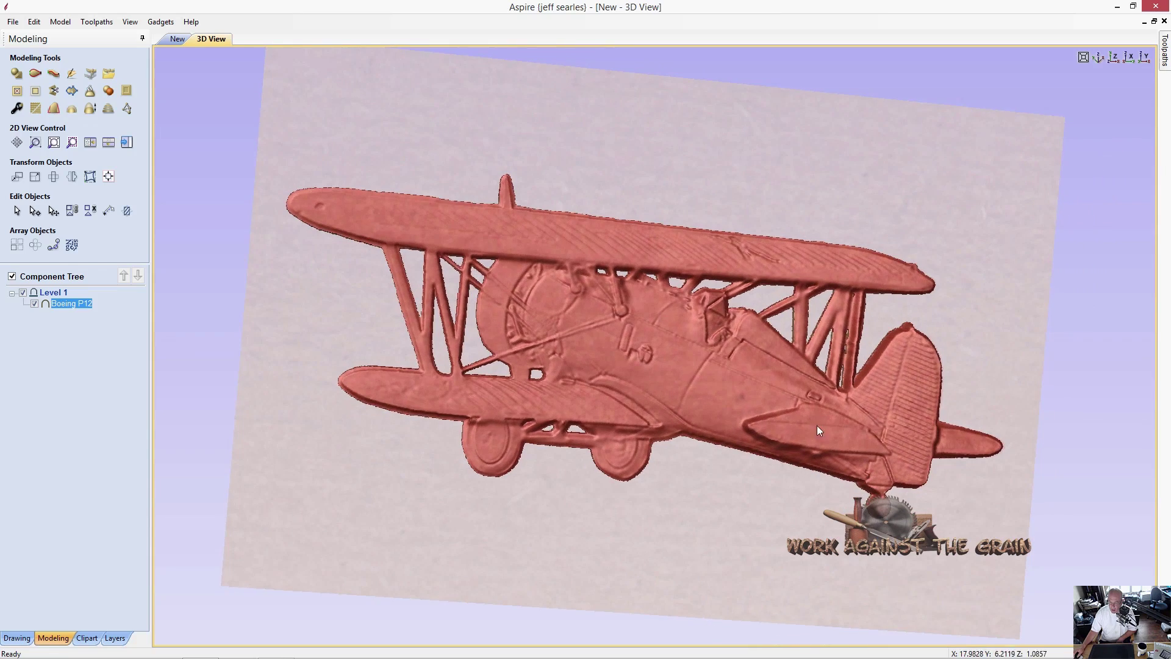
drag(730, 396, 672, 312)
drag(763, 423, 760, 318)
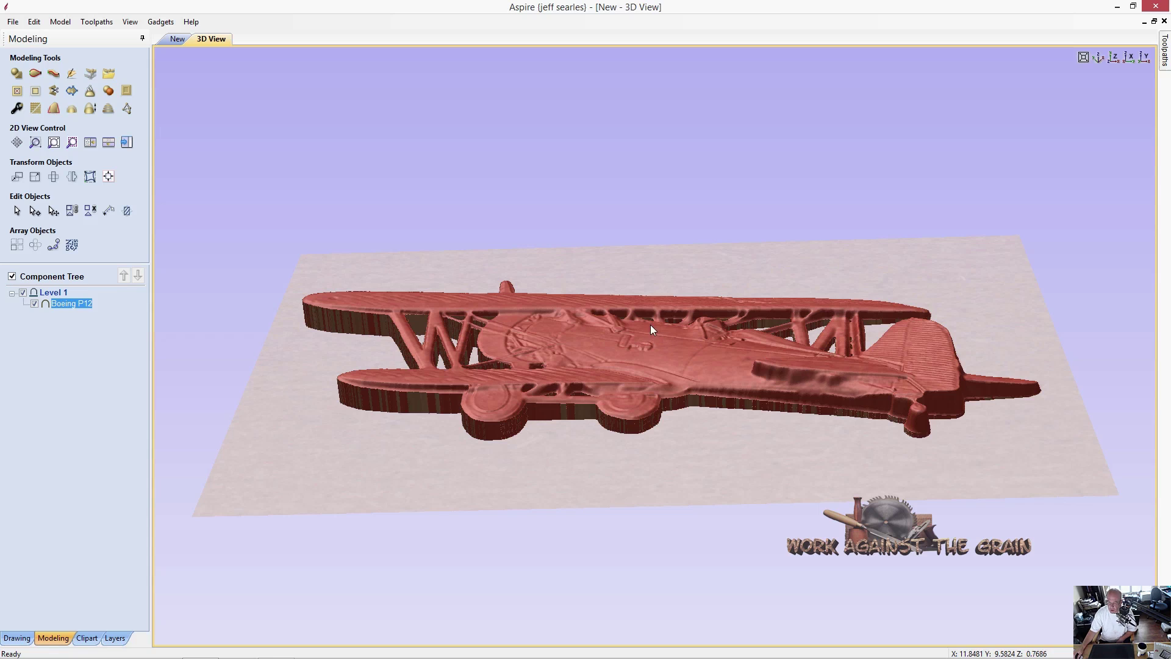
drag(651, 324, 646, 482)
drag(650, 333, 776, 426)
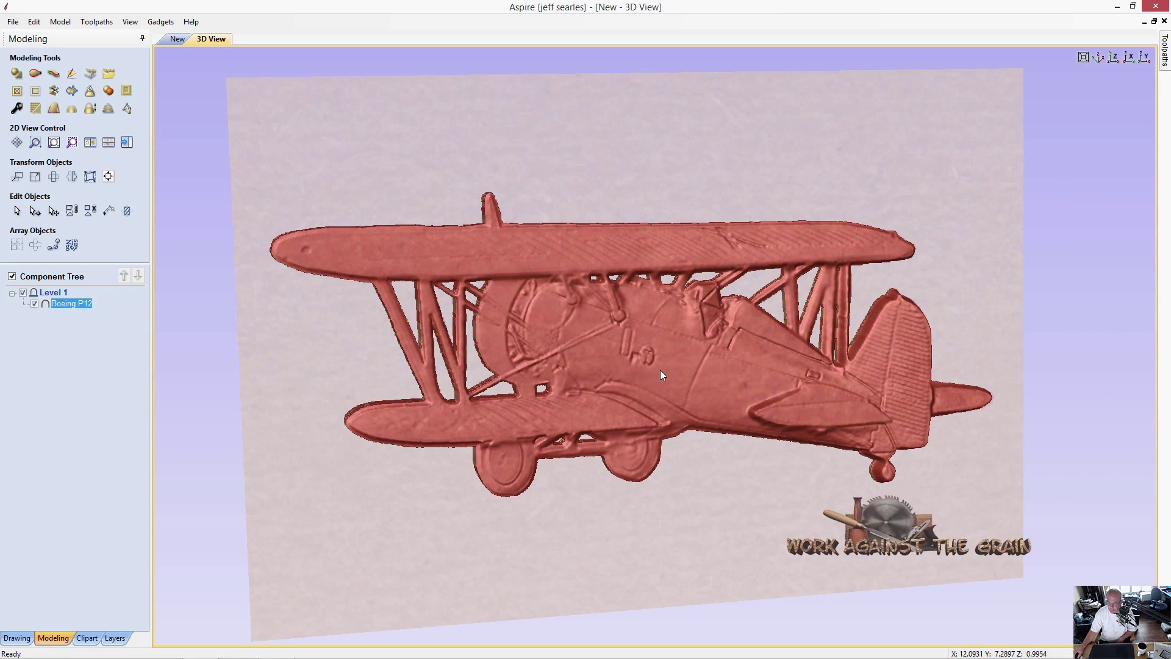